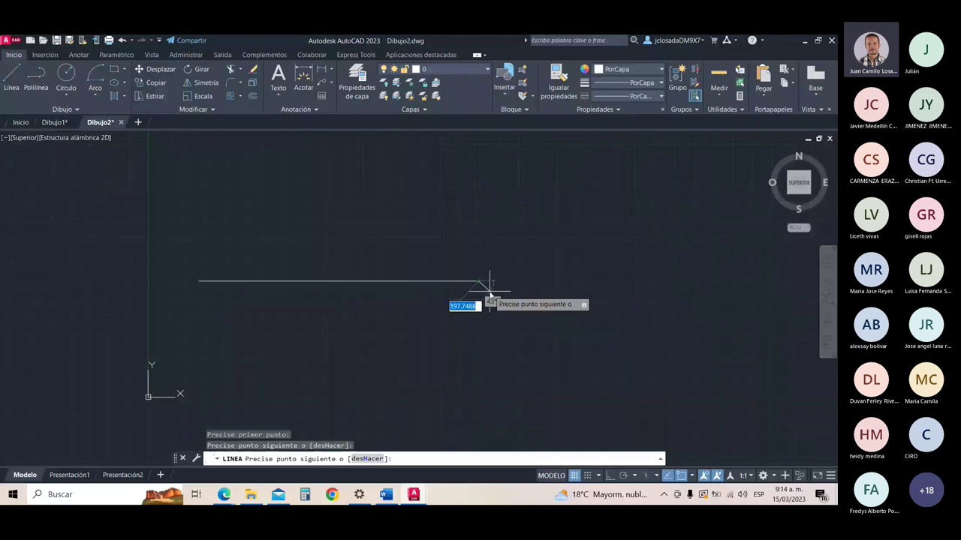
Step: Draw a closed irregular polygon from connected straight lines at varied angles, finishing at its starting point
key("Return")
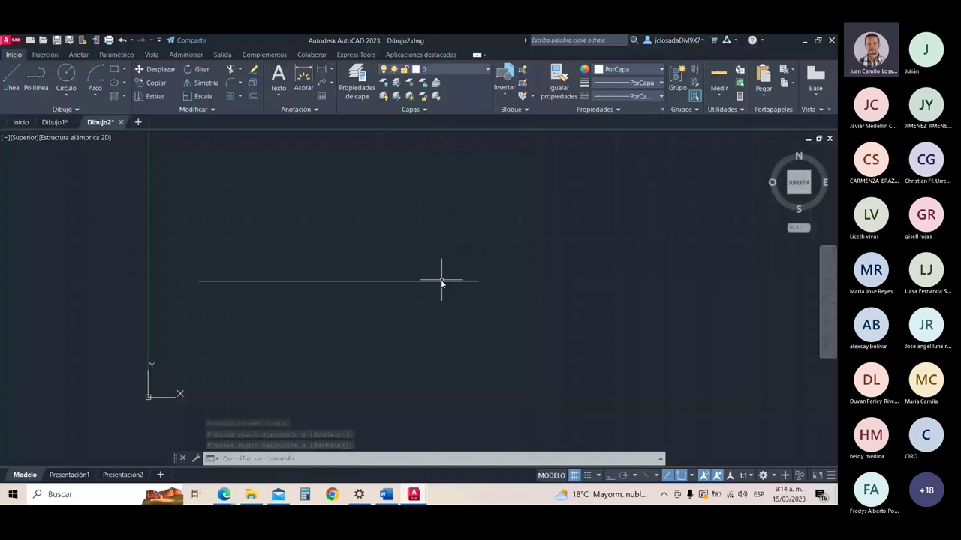
key("Return")
key("Return")
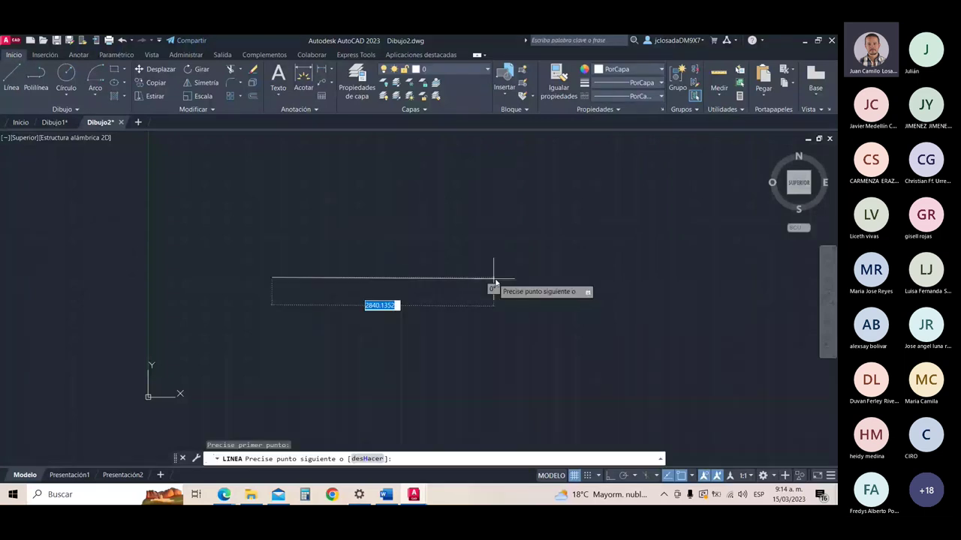
left_click(497, 279)
left_click(439, 348)
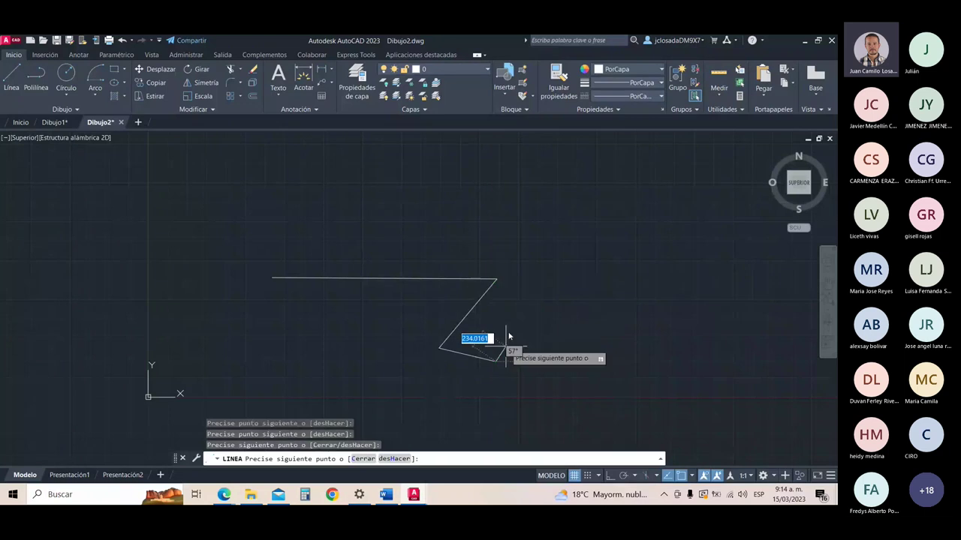
left_click(508, 331)
left_click(571, 299)
left_click(637, 366)
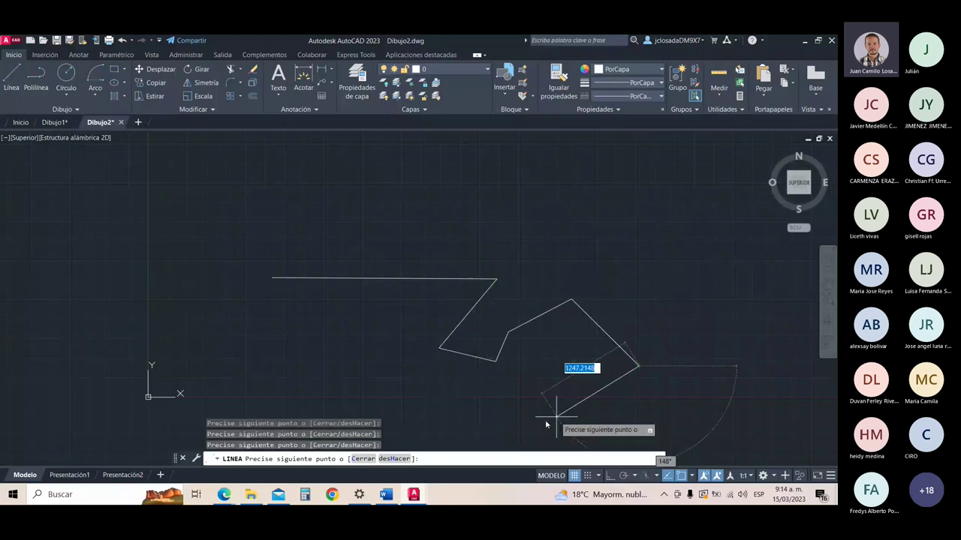
left_click(553, 418)
left_click(428, 418)
left_click(349, 381)
left_click(371, 313)
left_click(263, 319)
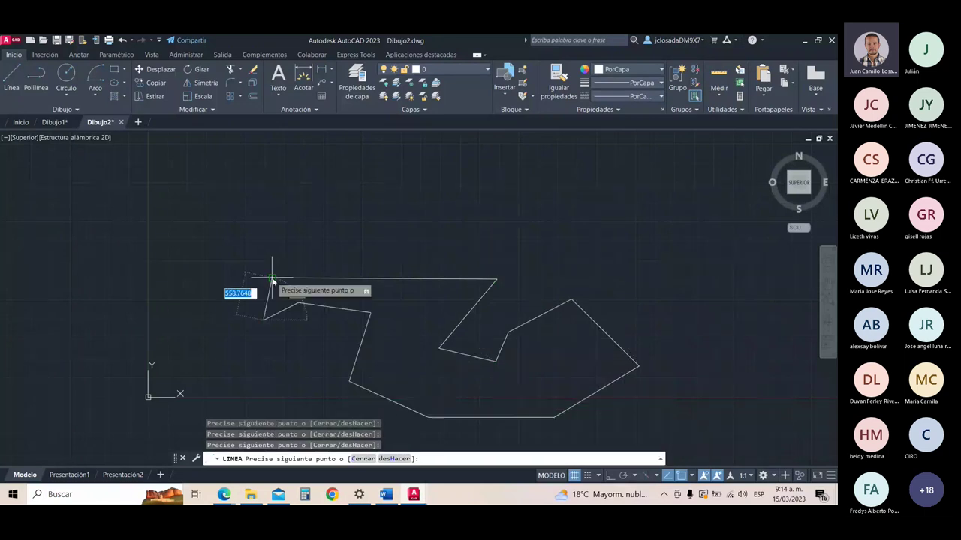
left_click(271, 278)
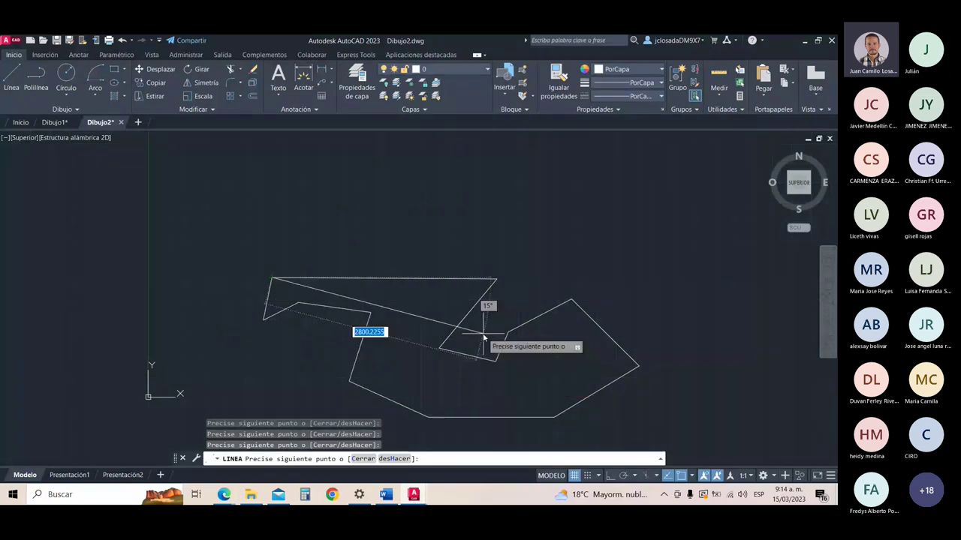
key("Return")
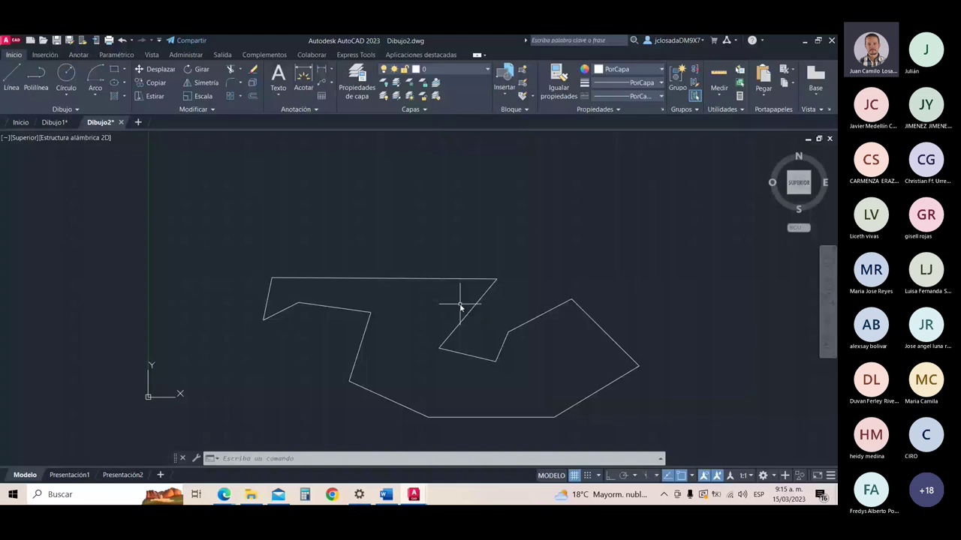
Step: Erase the whole irregular polygon and turn on Ortho mode
key("ctrl+a")
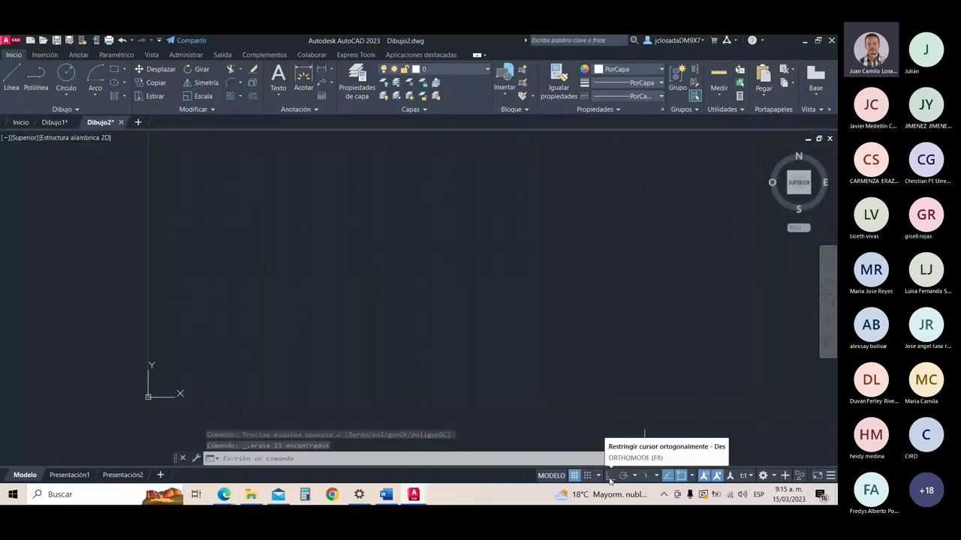
left_click(609, 477)
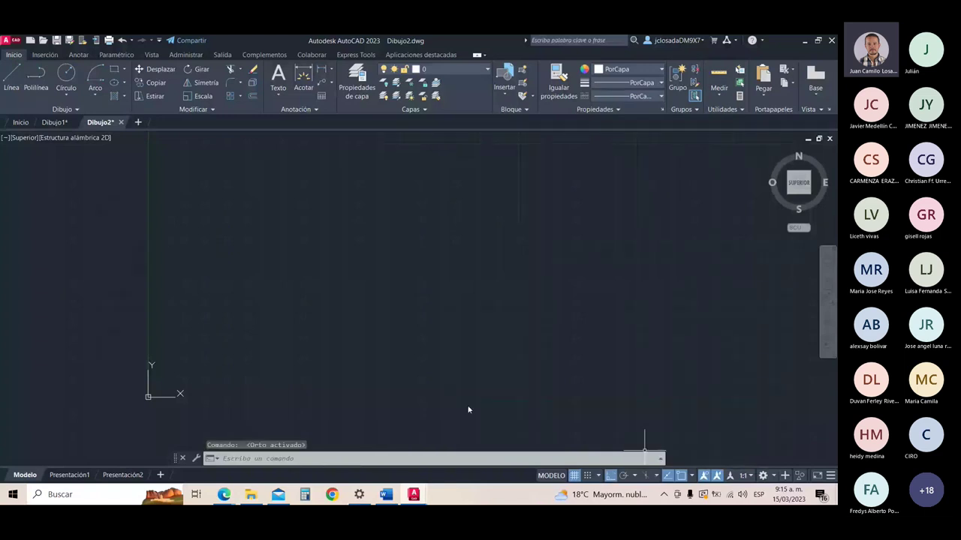
Step: Draw connected horizontal and vertical line segments forming the stepped inner edge of an orthogonal outline
left_click(17, 75)
left_click(249, 243)
left_click(410, 243)
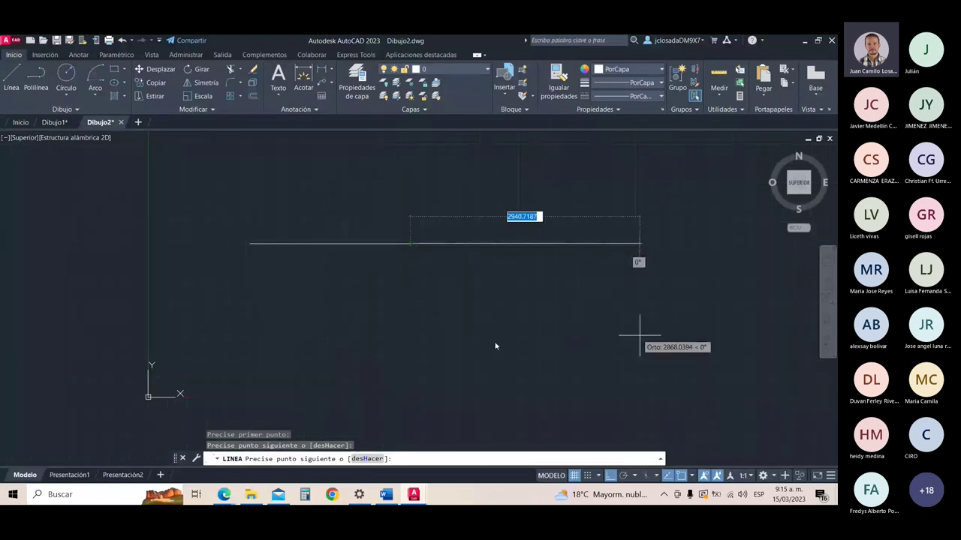
left_click(410, 288)
left_click(491, 288)
left_click(491, 243)
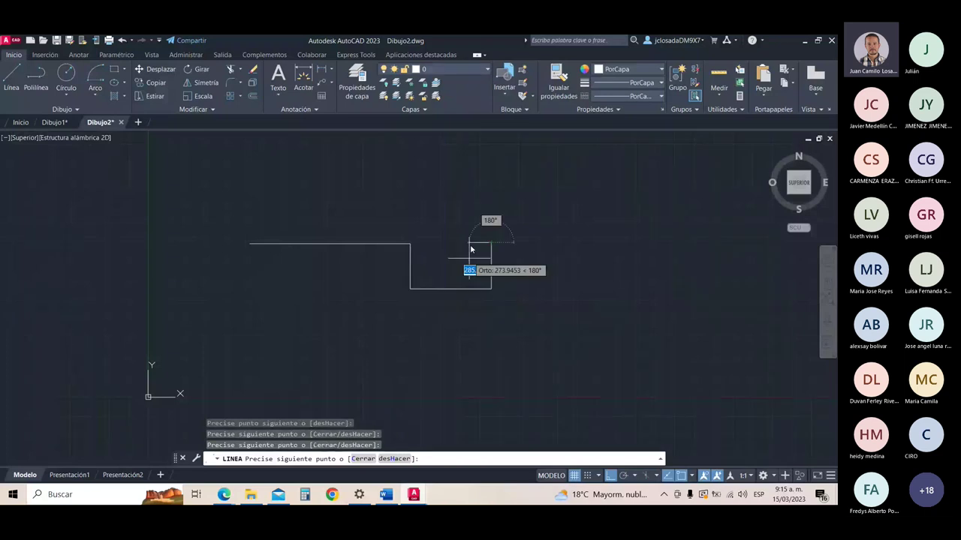
left_click(452, 243)
left_click(452, 201)
left_click(558, 200)
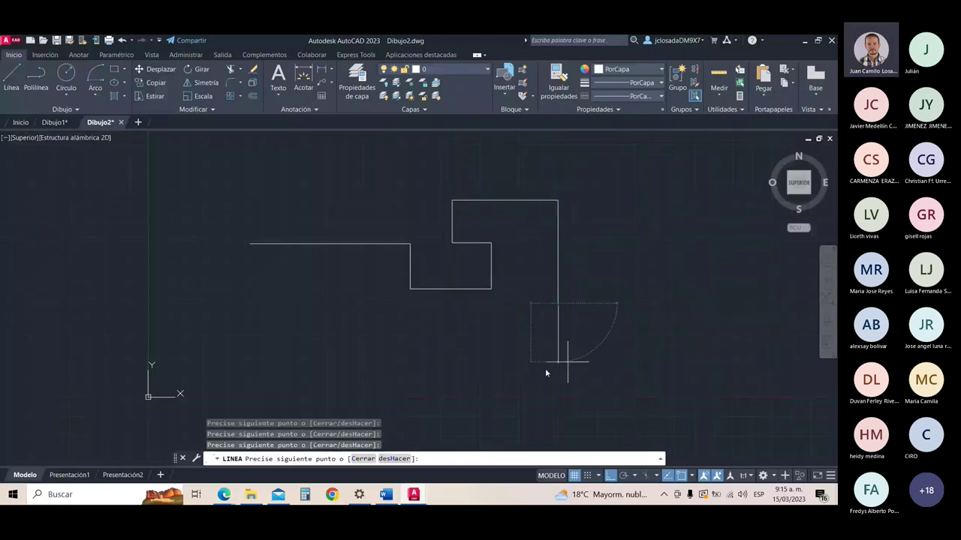
Step: Continue the orthogonal outline down, around the outside and back to its starting point with horizontal and vertical segments
left_click(558, 362)
left_click(358, 362)
left_click(358, 402)
left_click(636, 402)
left_click(635, 153)
left_click(377, 154)
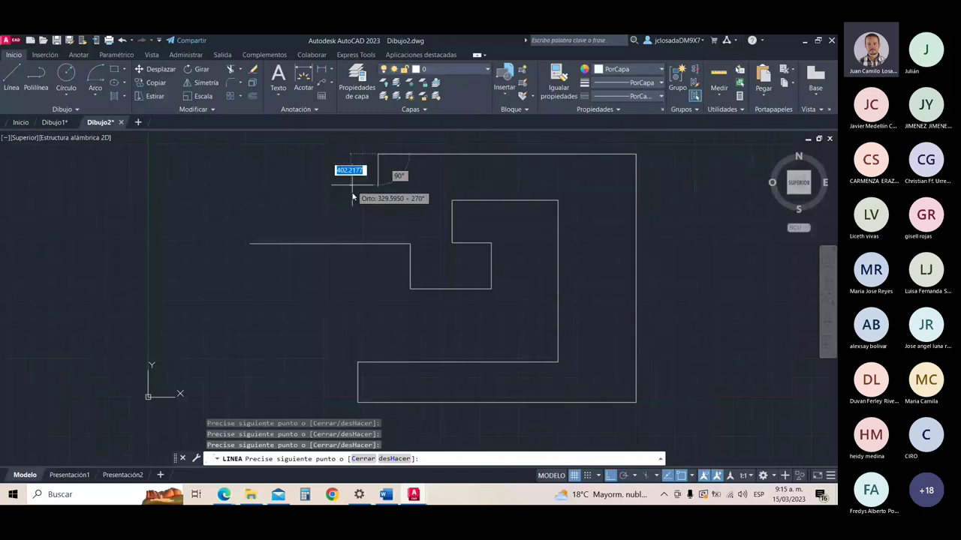
left_click(377, 225)
left_click(202, 226)
left_click(202, 292)
left_click(244, 293)
left_click(244, 244)
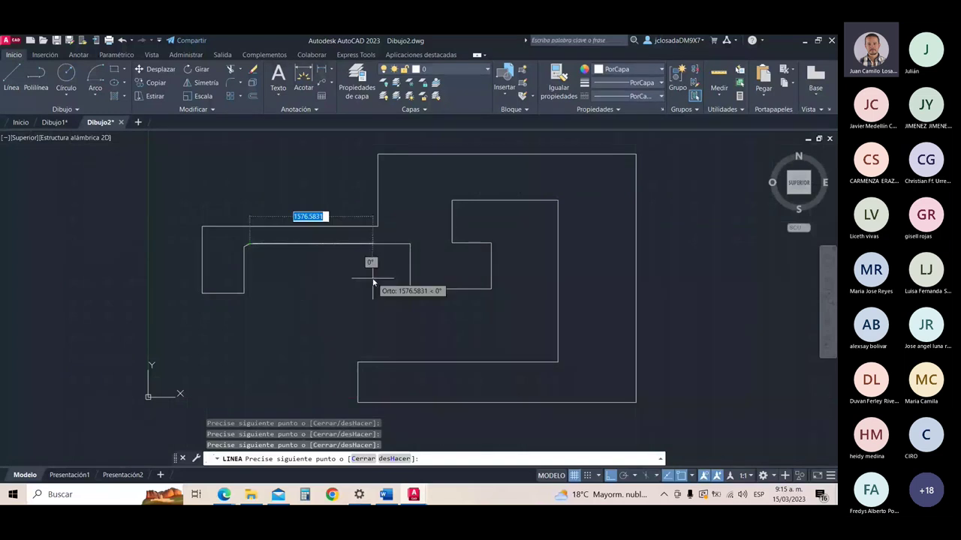
key("ctrl+x")
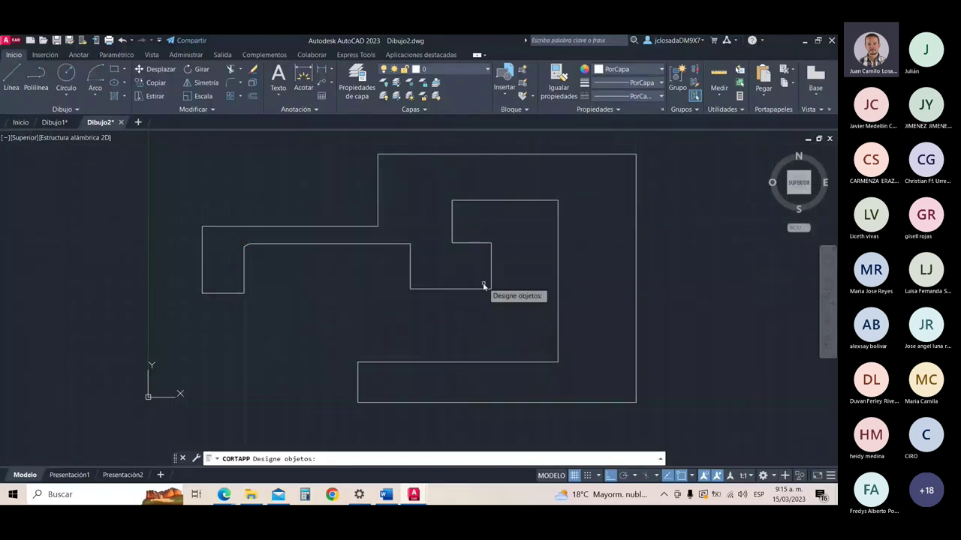
key("ctrl+z")
key("Escape")
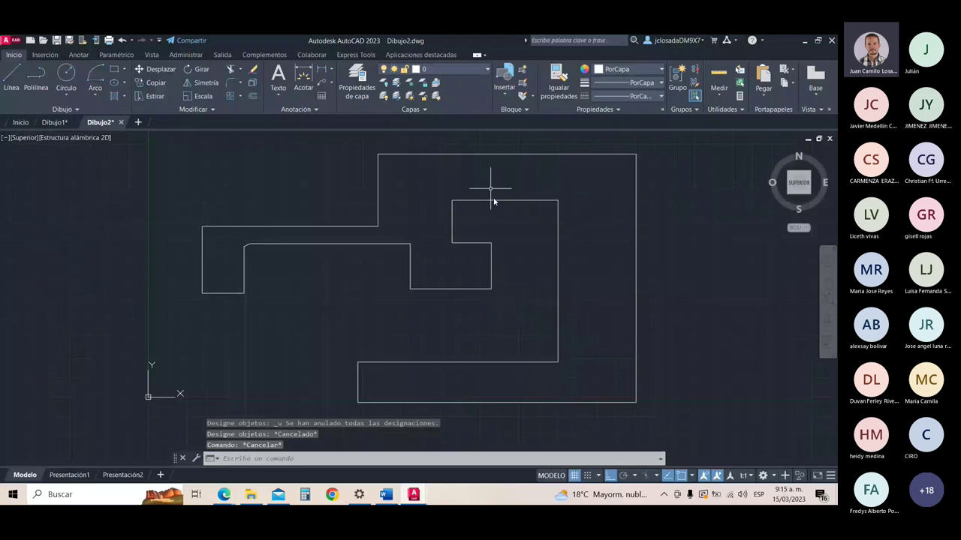
key("Escape")
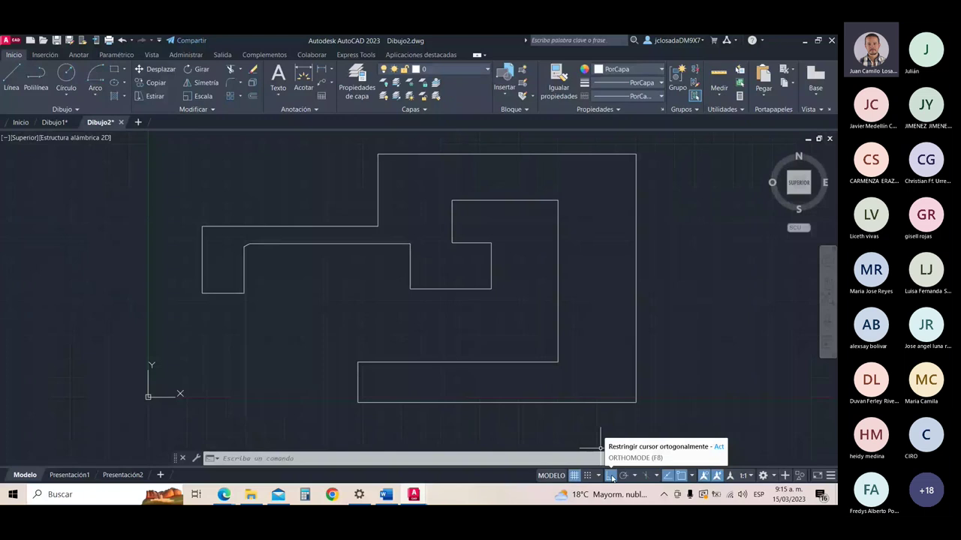
Step: Toggle Ortho mode off and back on, and erase the entire orthogonal outline
left_click(612, 479)
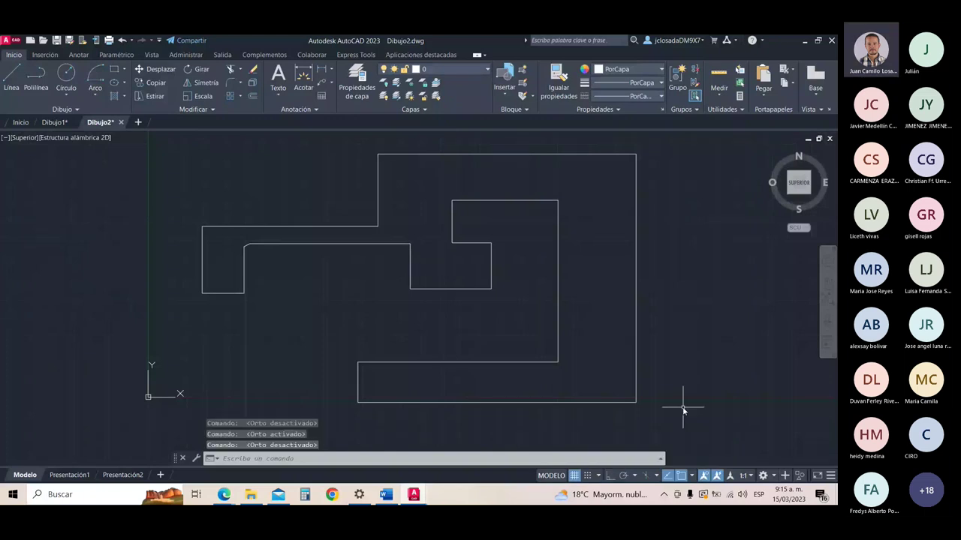
key("F8")
left_click(696, 263)
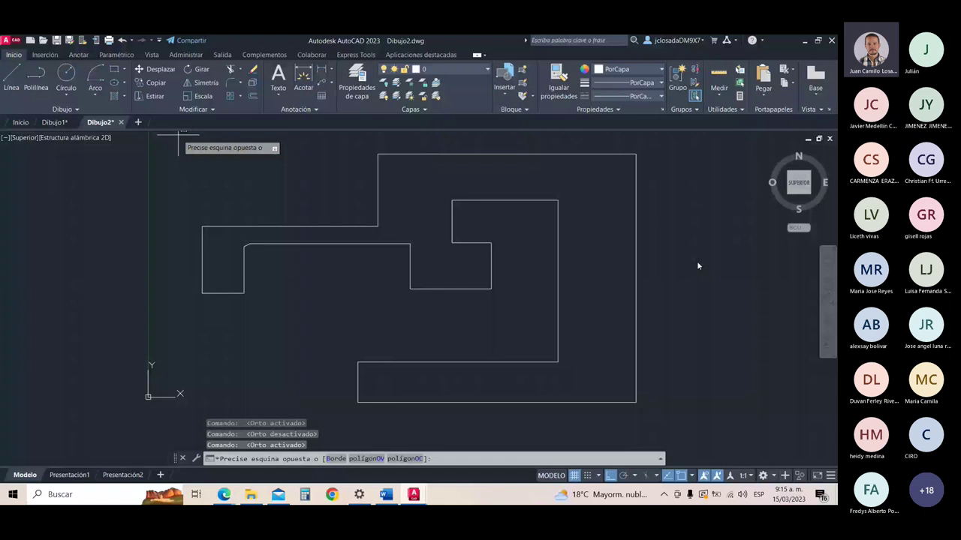
left_click(180, 136)
key("Delete")
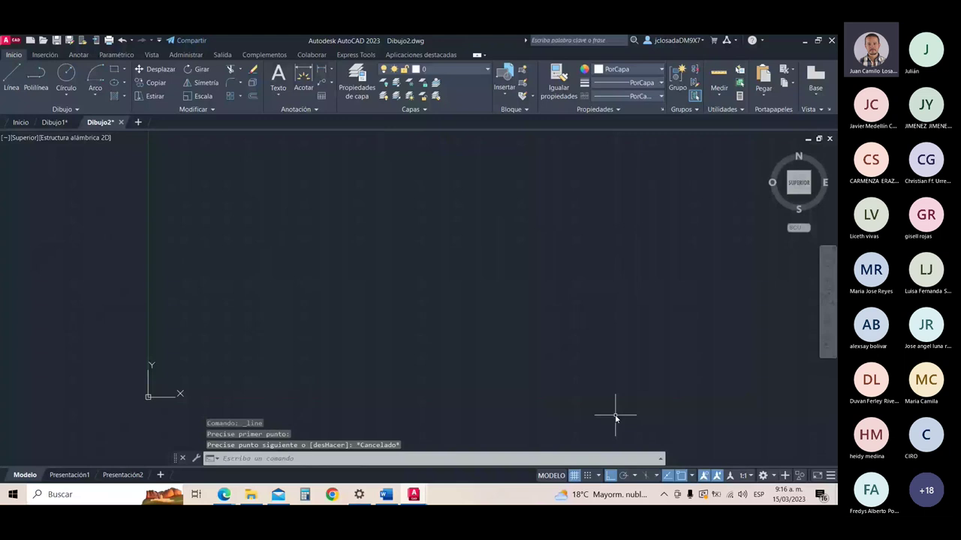
Step: With Ortho mode off, draw a closed trapezoid with a triangular notch in its base using the Line command
key("F8")
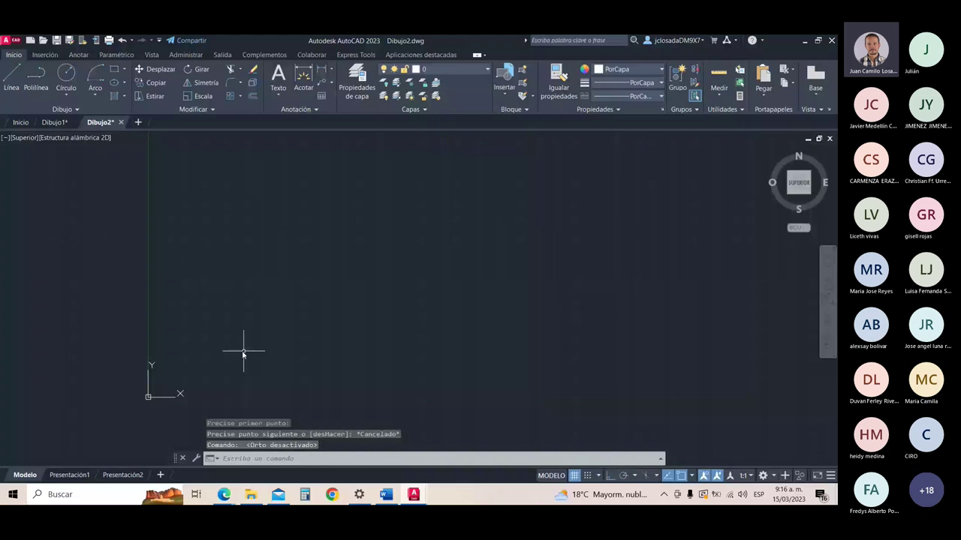
type("l")
key("Return")
left_click(242, 376)
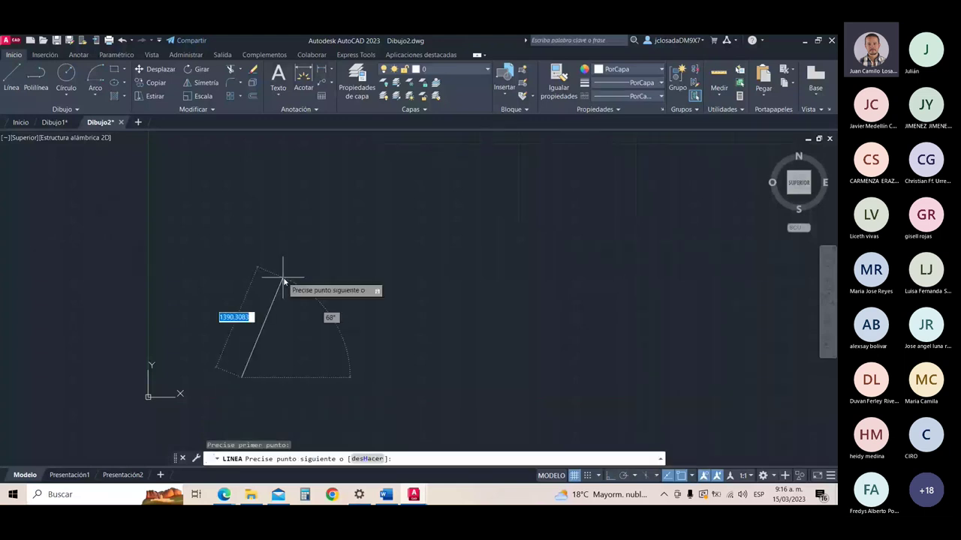
left_click(279, 278)
left_click(356, 277)
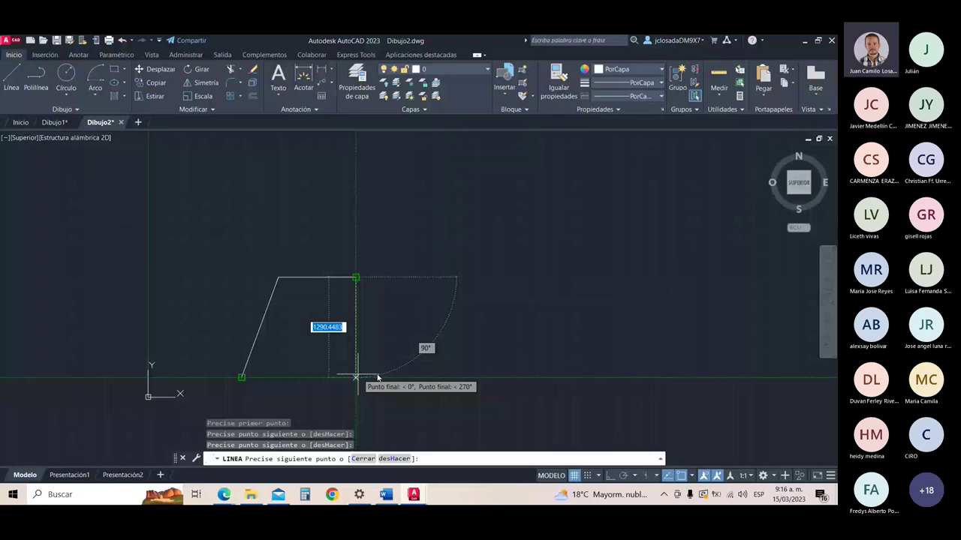
left_click(386, 378)
left_click(318, 378)
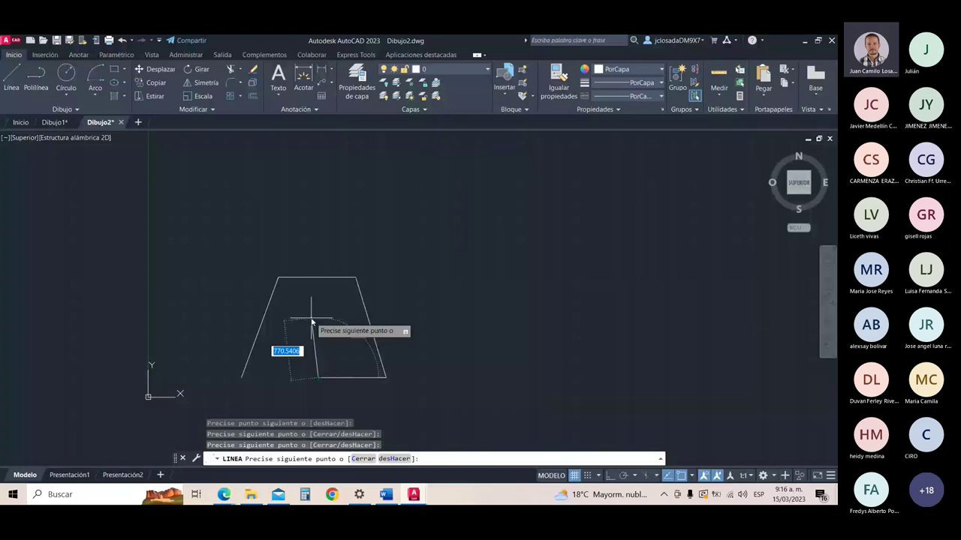
left_click(311, 322)
left_click(283, 377)
left_click(241, 378)
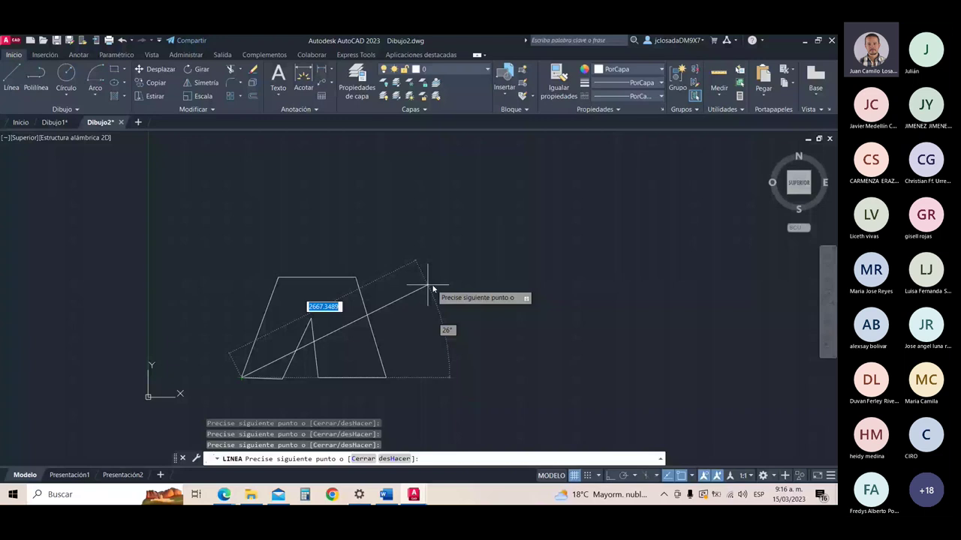
key("Return")
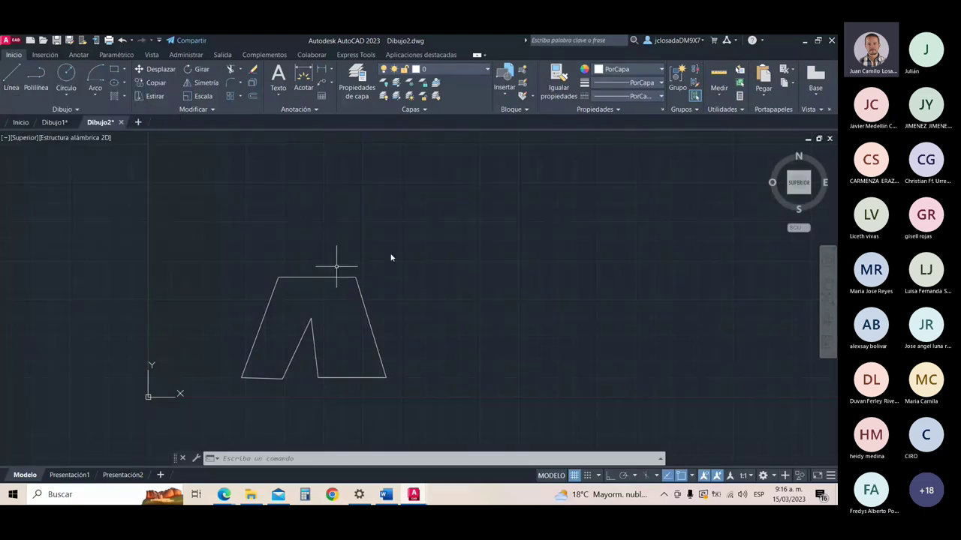
Step: Erase only the top edge of the notched trapezoid and undo the deletion
left_click(355, 278)
key("Delete")
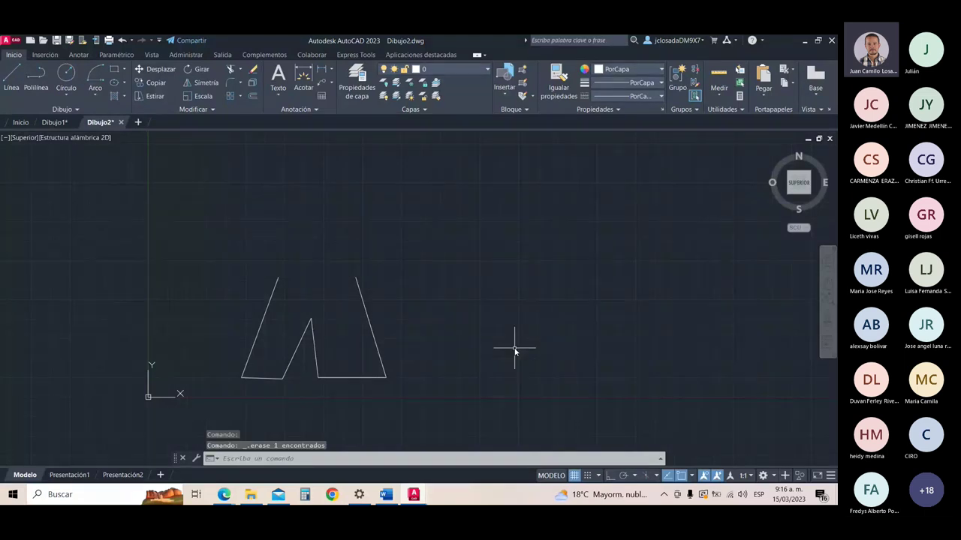
key("ctrl+z")
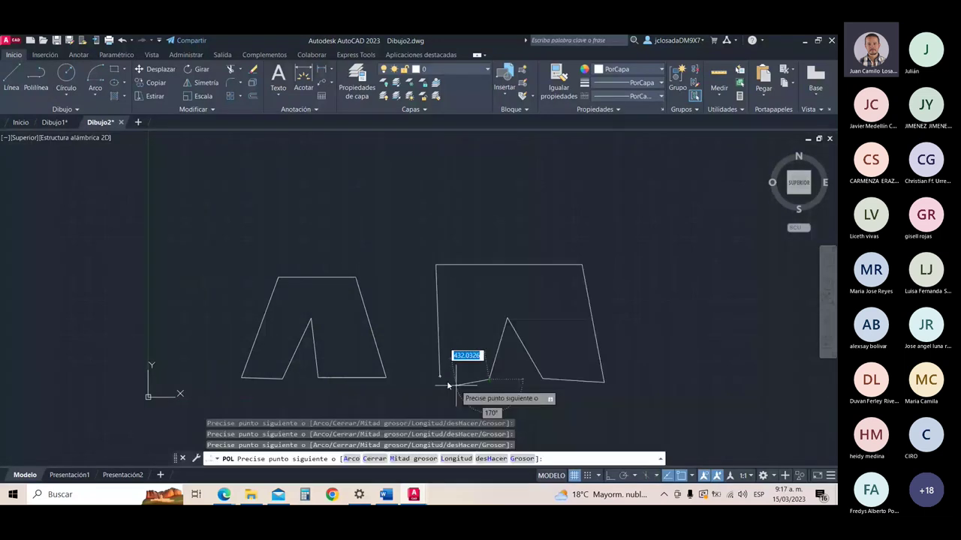
Step: Close the second notched figure at its starting point and finish the polyline
left_click(441, 377)
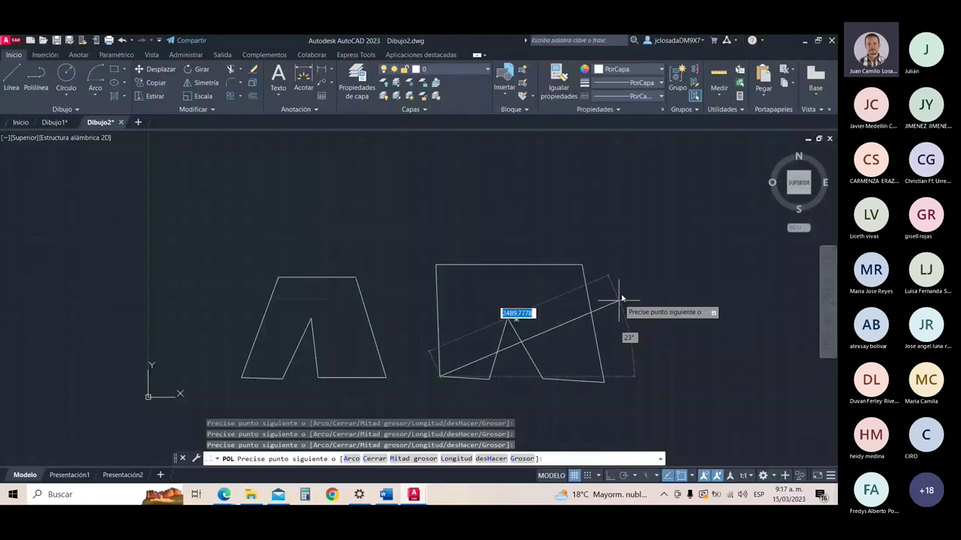
key("Return")
type("l")
key("Return")
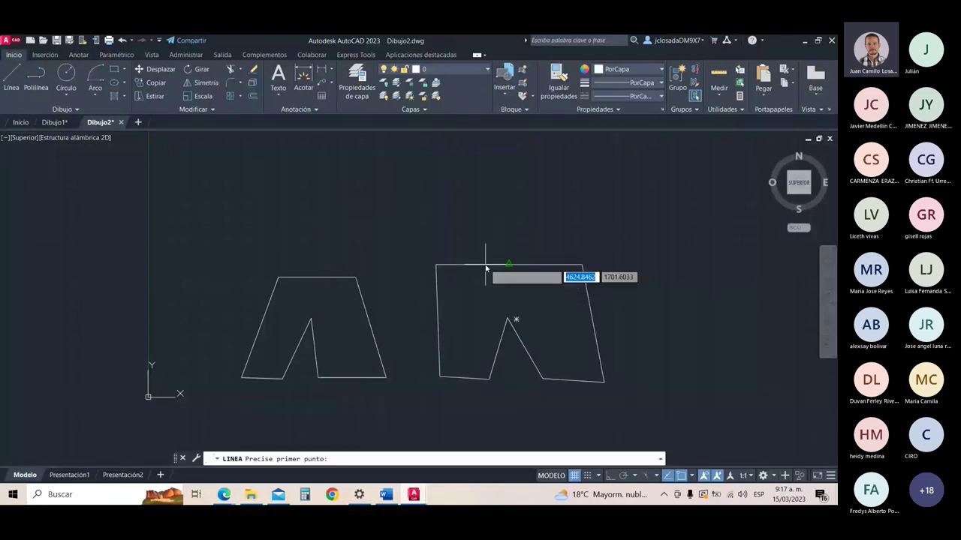
left_click(486, 268)
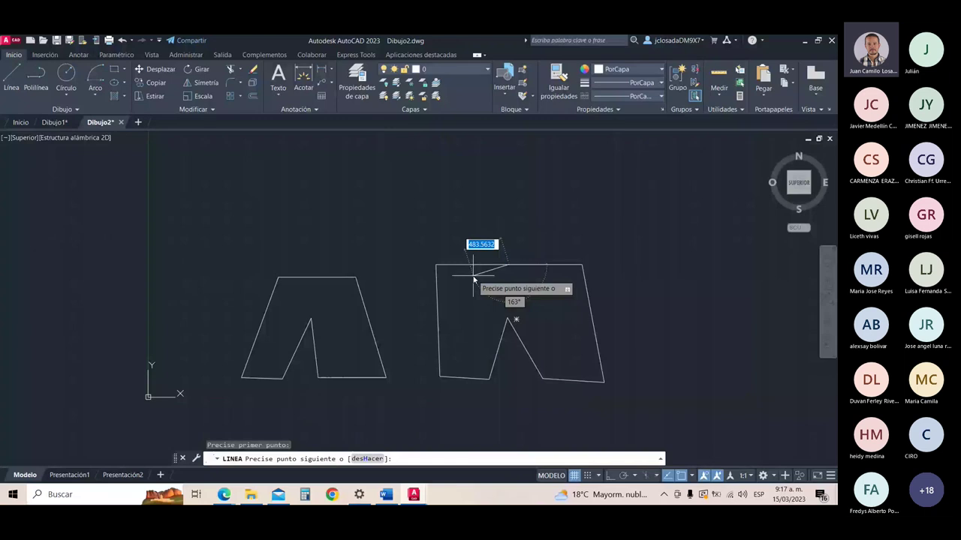
key("Escape")
Step: Compare selecting the polyline figure with selecting individual lines of the notched trapezoid, clearing each selection
left_click(598, 365)
left_click(569, 307)
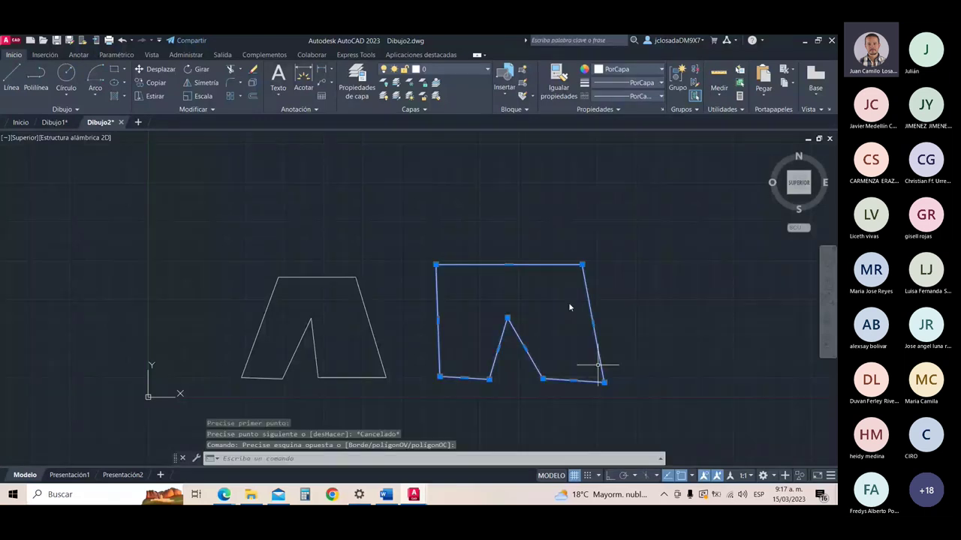
key("Escape")
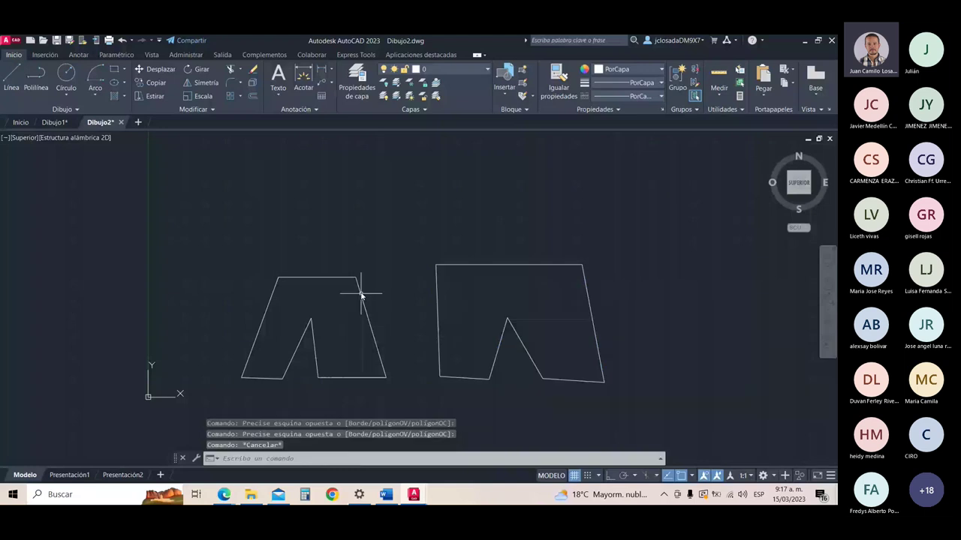
left_click(365, 377)
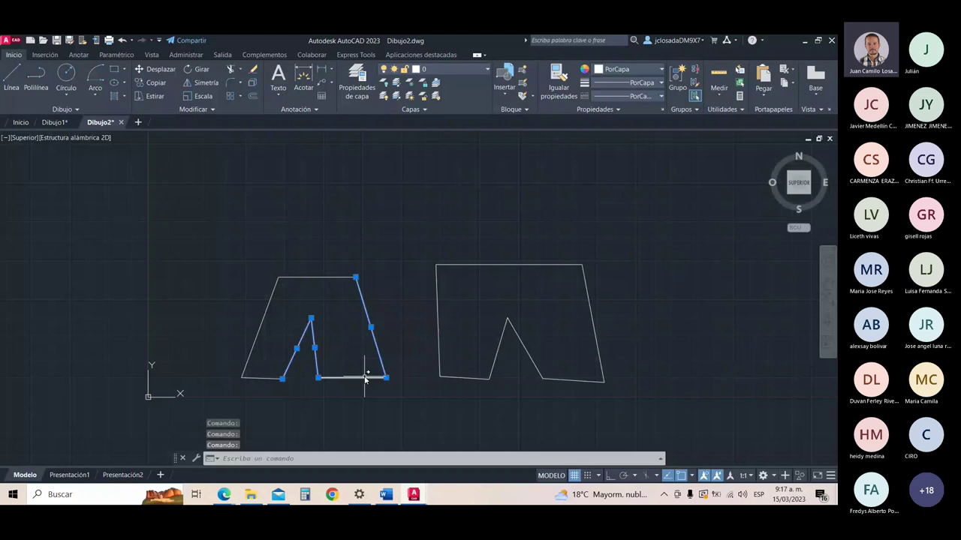
key("Escape")
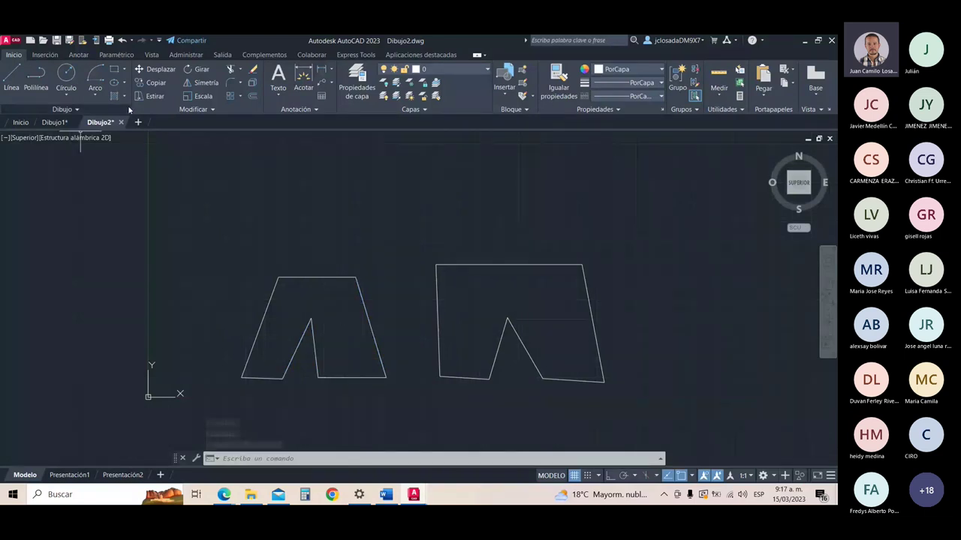
Step: Draw a circle with a radius of 800 above the notched trapezoid, using the center and radius method
type("c")
key("Return")
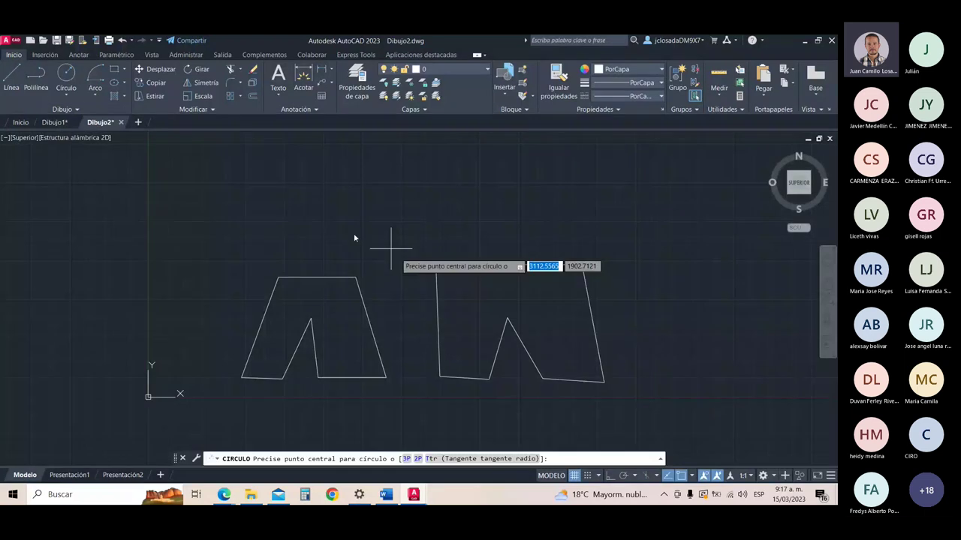
left_click(67, 96)
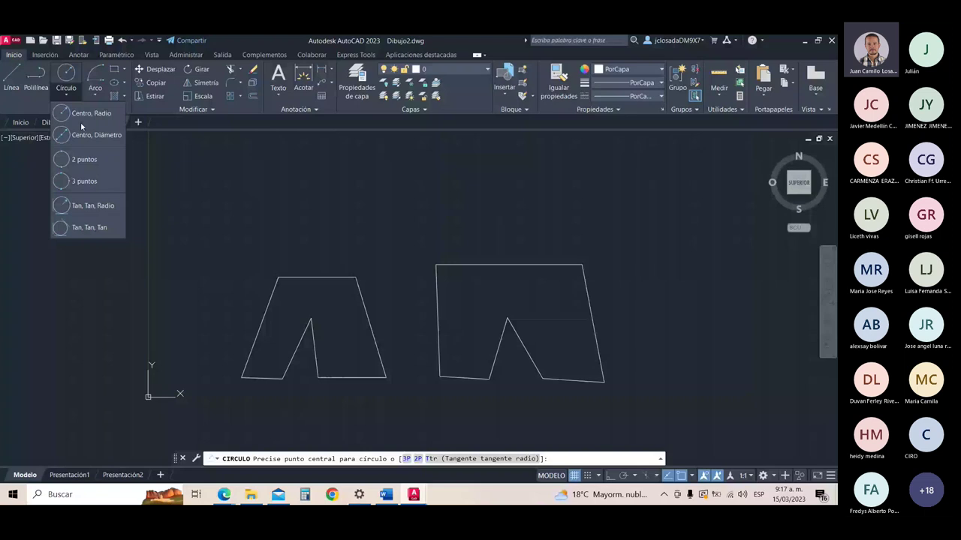
left_click(304, 186)
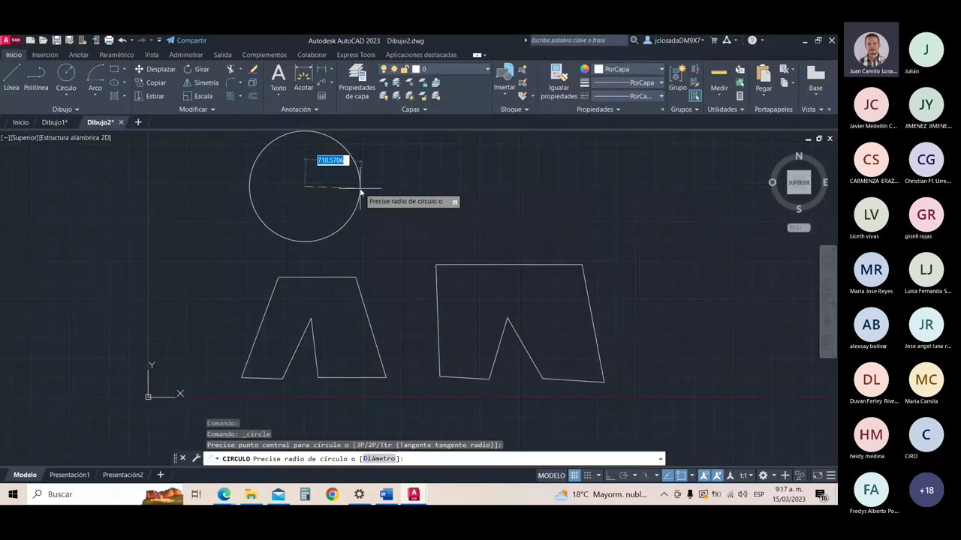
type("800")
key("Return")
scroll(356, 247, "down", 2)
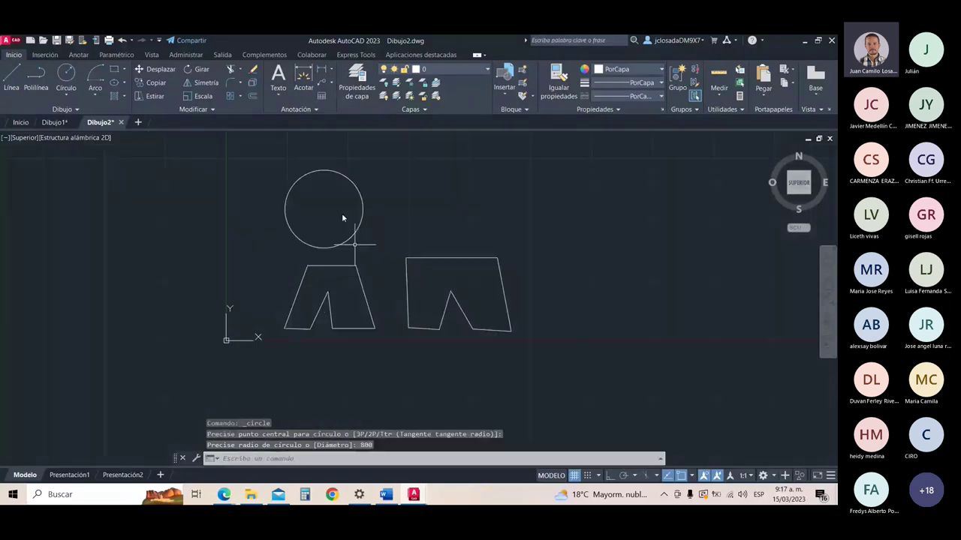
scroll(342, 218, "up", 2)
left_click(363, 173)
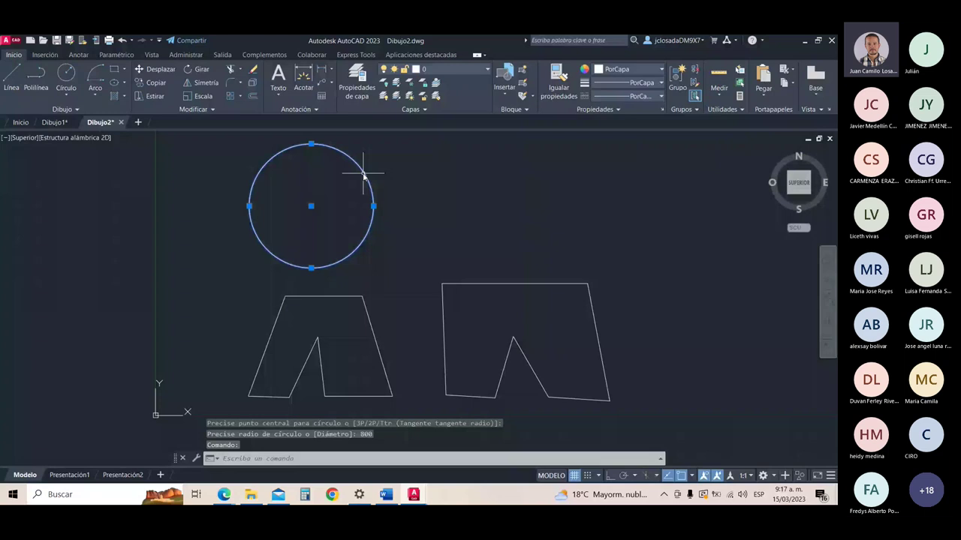
key("Escape")
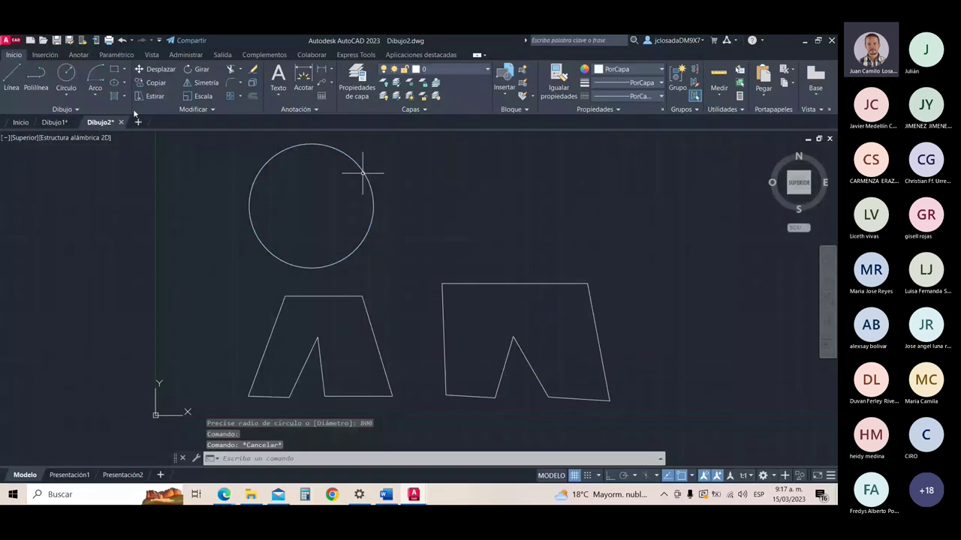
Step: Draw a three-point arc curving downward above the polyline figure, to the upper right of the circle
left_click(95, 96)
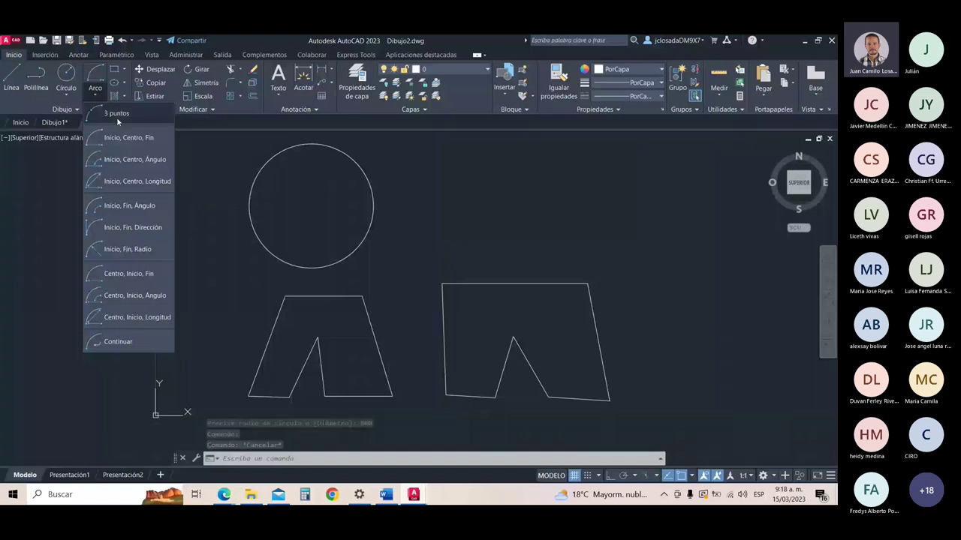
left_click(140, 188)
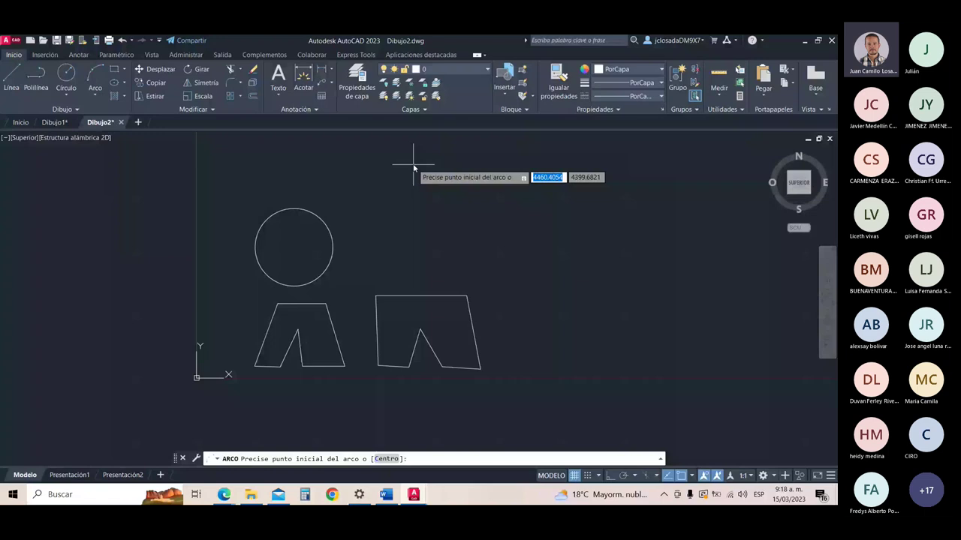
left_click(413, 166)
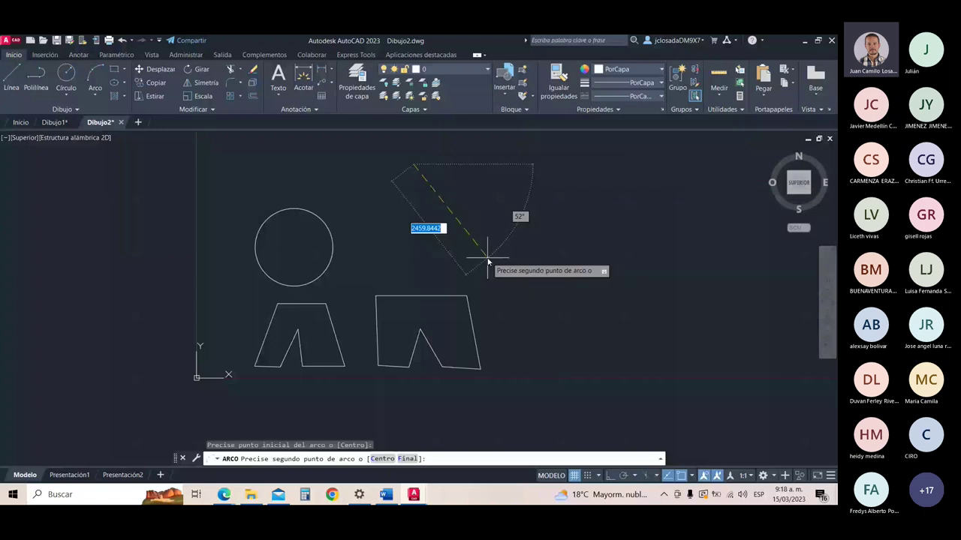
left_click(525, 219)
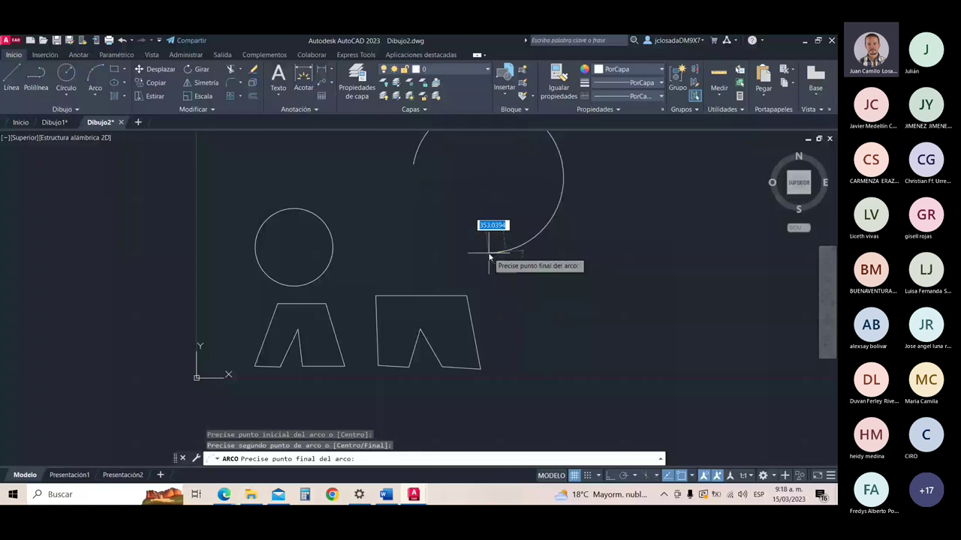
left_click(543, 246)
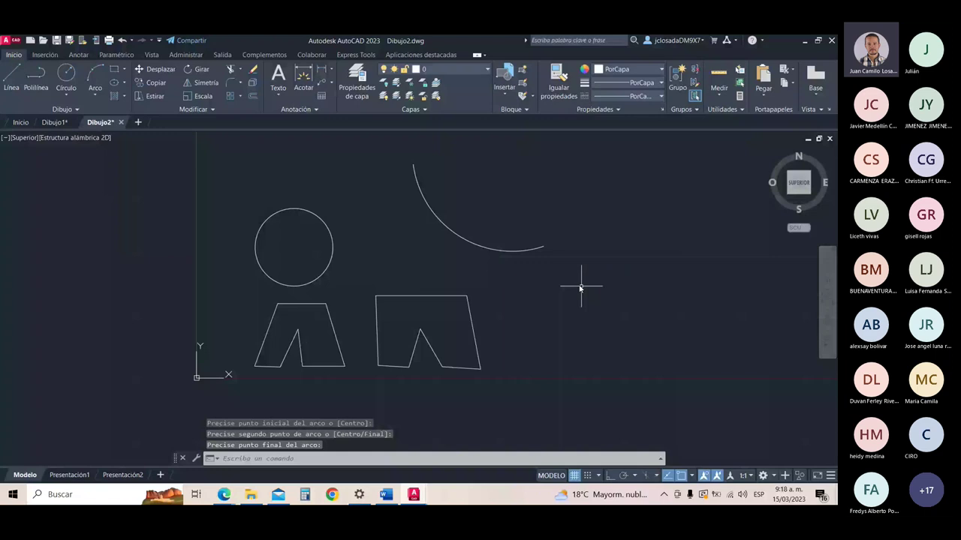
Step: Draw a horizontal rectangle about 4256 by 1032 to the right of the arc, and a tall narrow rectangle below it
left_click(124, 69)
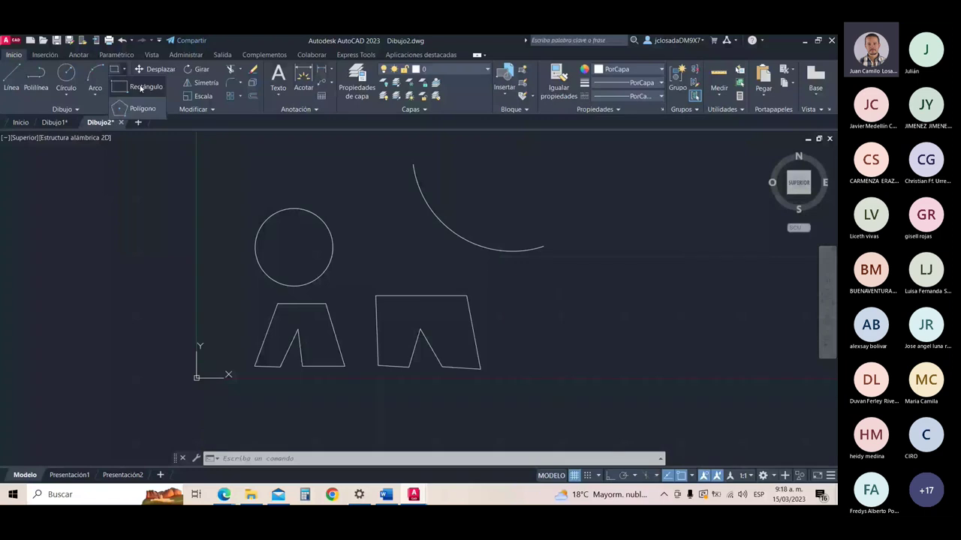
left_click(141, 87)
left_click(480, 182)
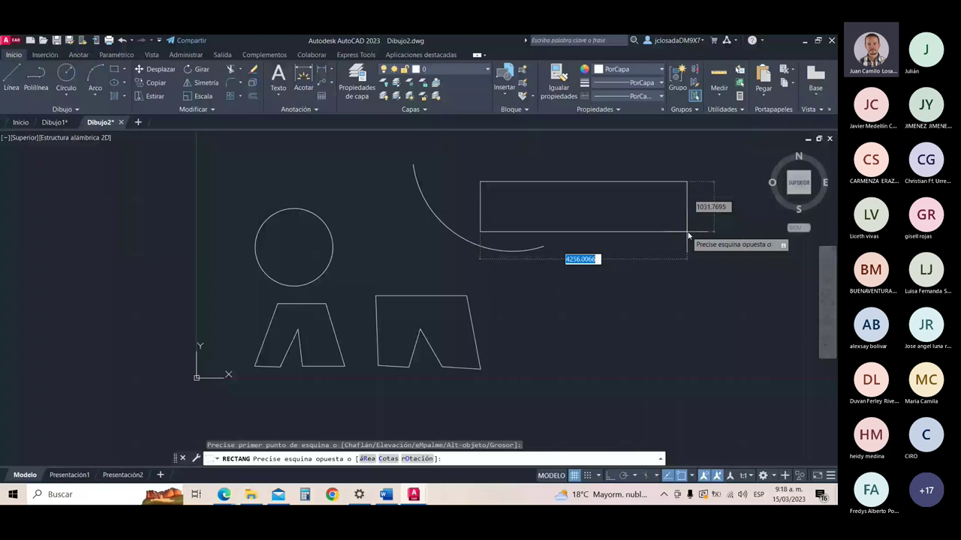
left_click(687, 233)
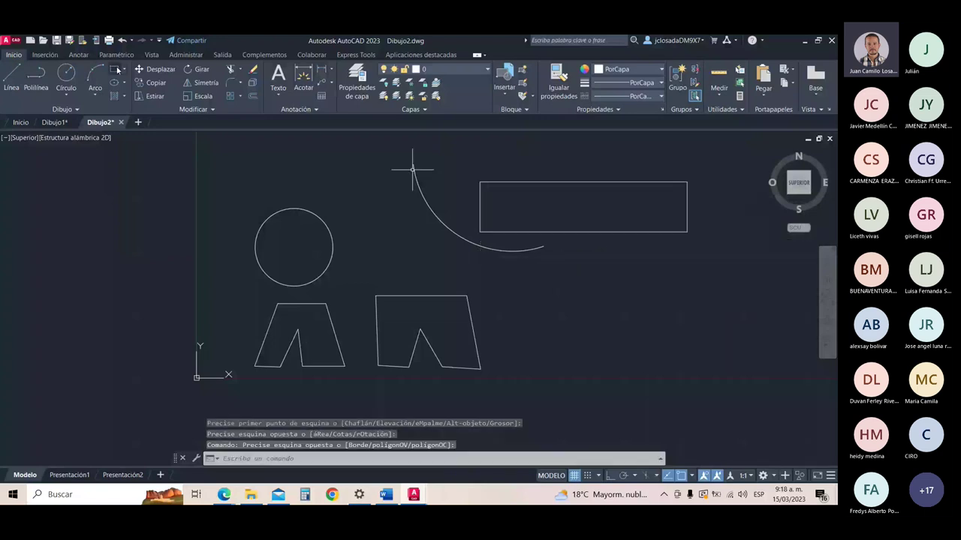
left_click(116, 69)
left_click(589, 258)
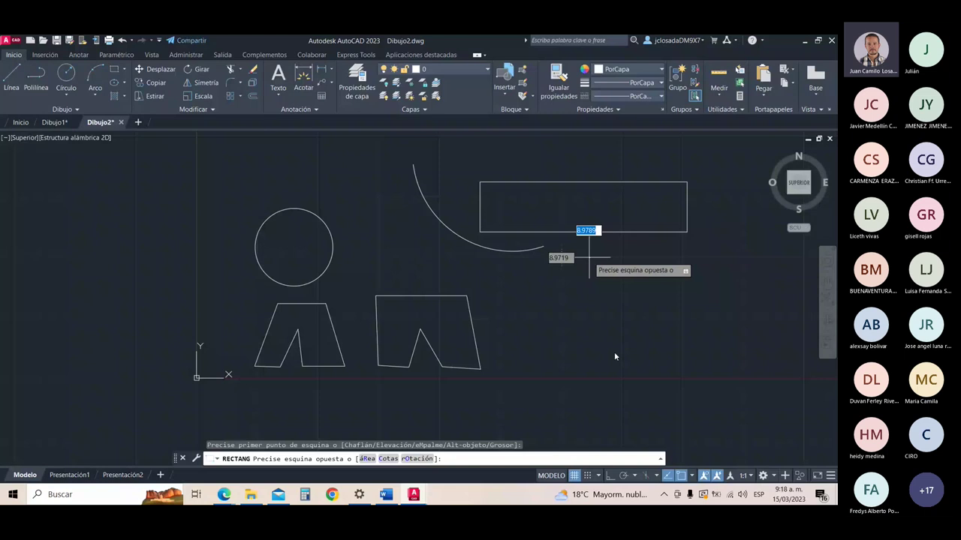
left_click(611, 391)
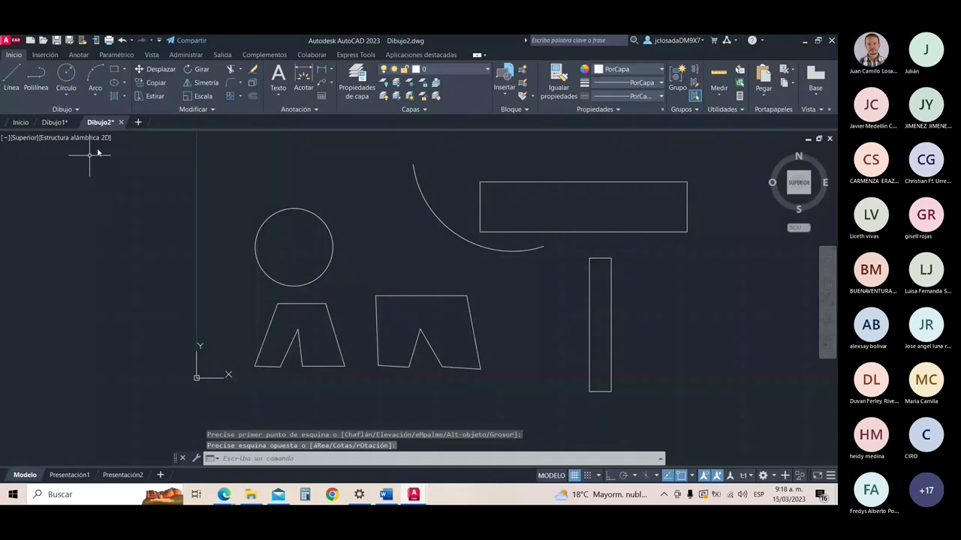
Step: Draw a large tilted ellipse from its center, overlapping the polyline figure and both rectangles
left_click(114, 83)
left_click(522, 285)
left_click(537, 349)
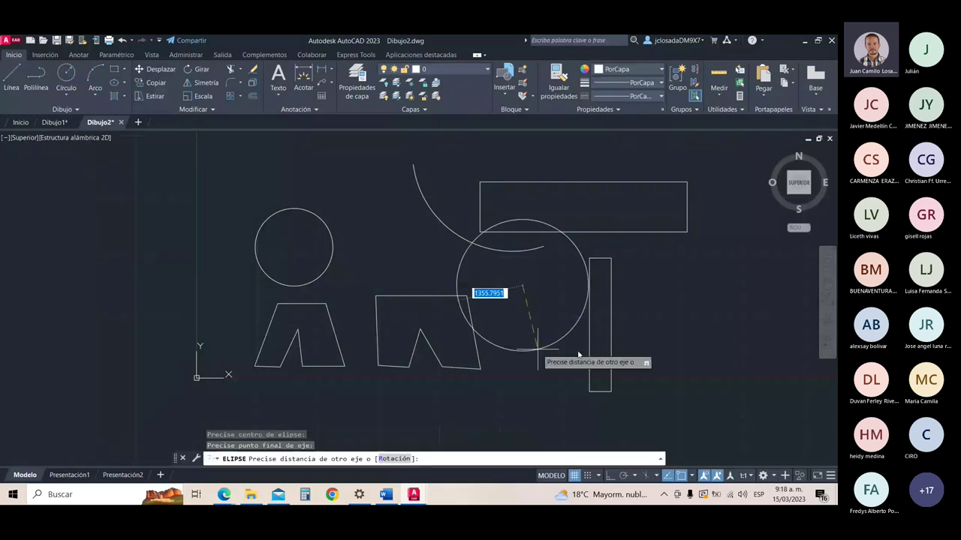
left_click(678, 345)
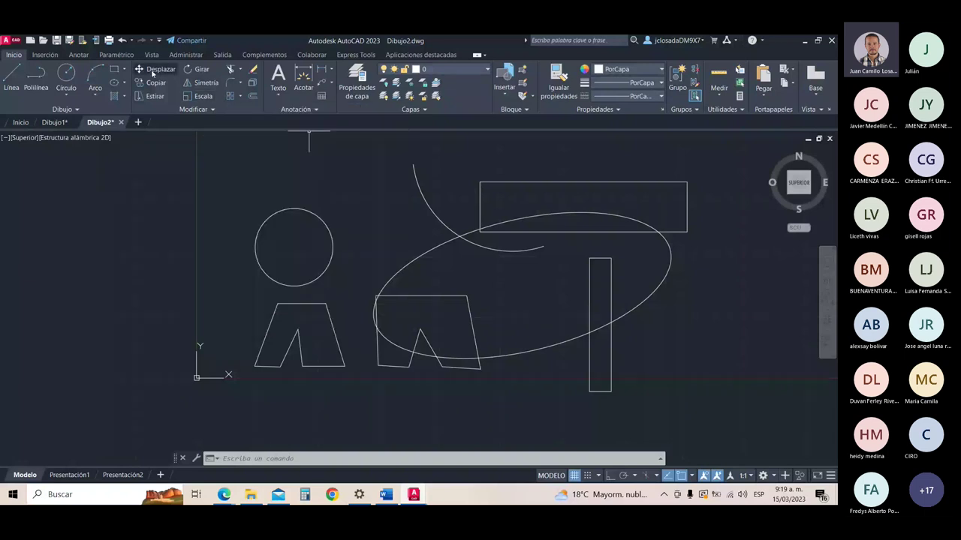
Step: Move the circle by its right quadrant to the empty area left of the Y axis
left_click(151, 70)
left_click(328, 233)
key("Return")
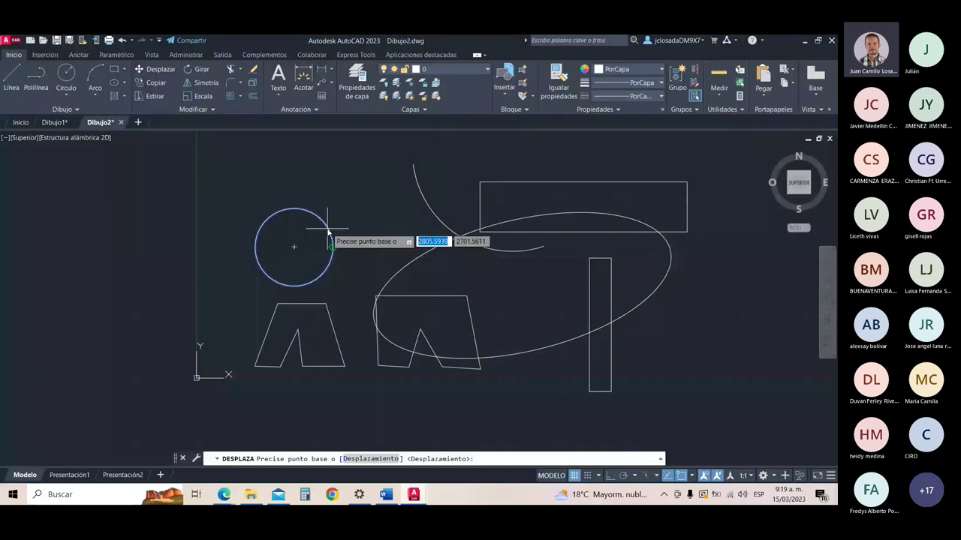
left_click(328, 228)
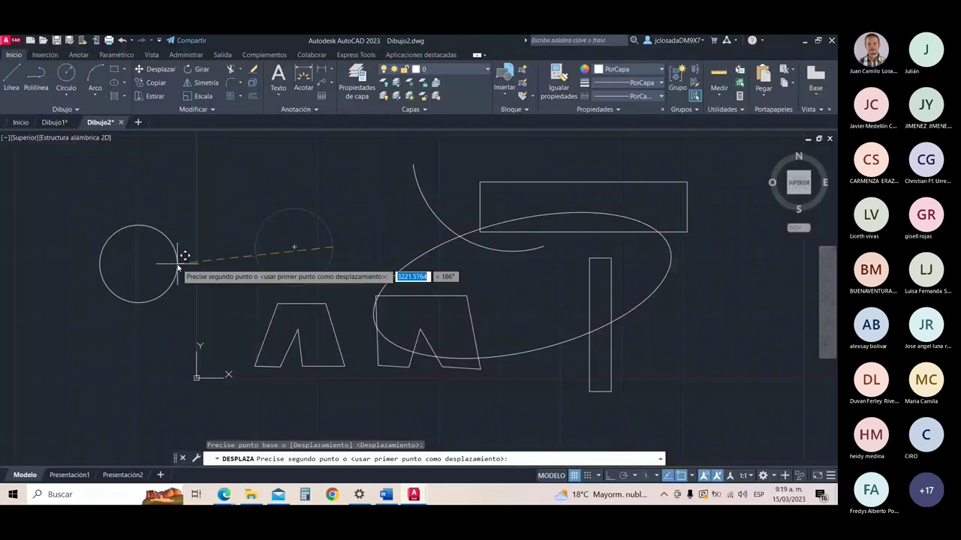
left_click(179, 266)
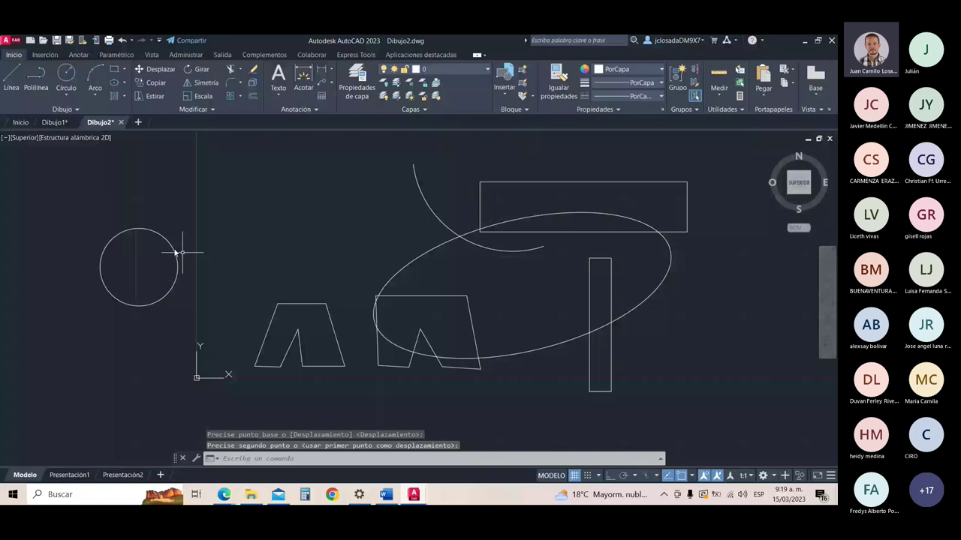
Step: Relocate the circle with the Stretch command, from its right quadrant to just left of the arc's upper end
left_click(179, 253)
key("space")
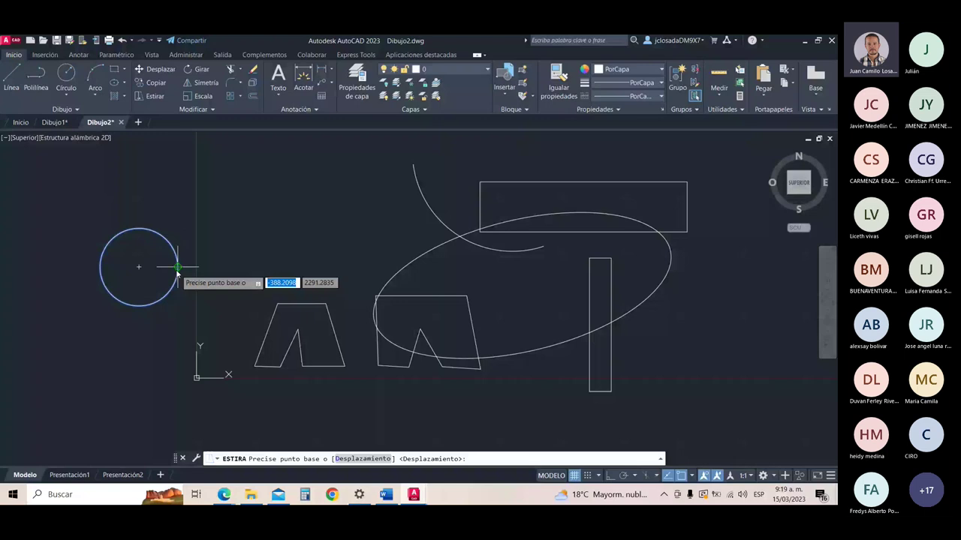
left_click(177, 268)
left_click(395, 191)
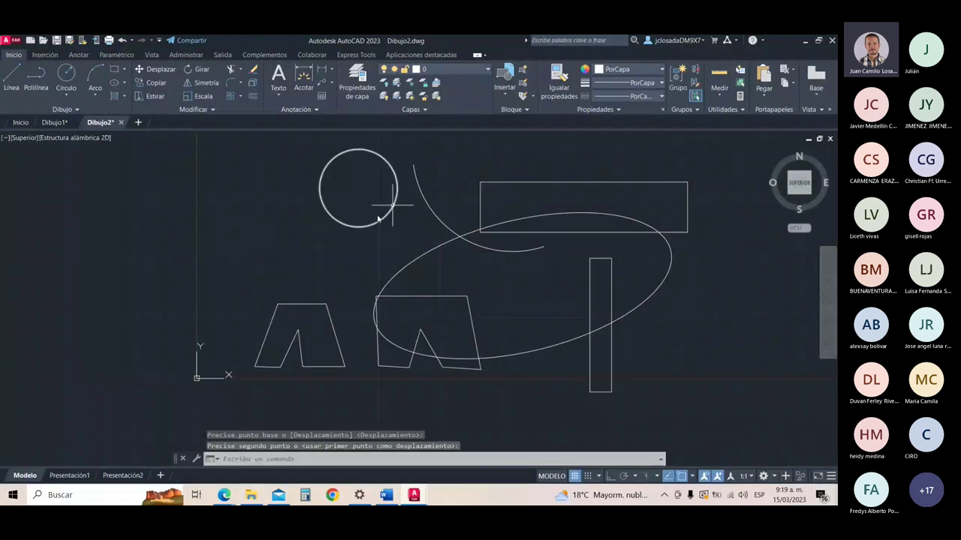
Step: Copy the circle from its center to multiple positions around and over the other figures
left_click(437, 219)
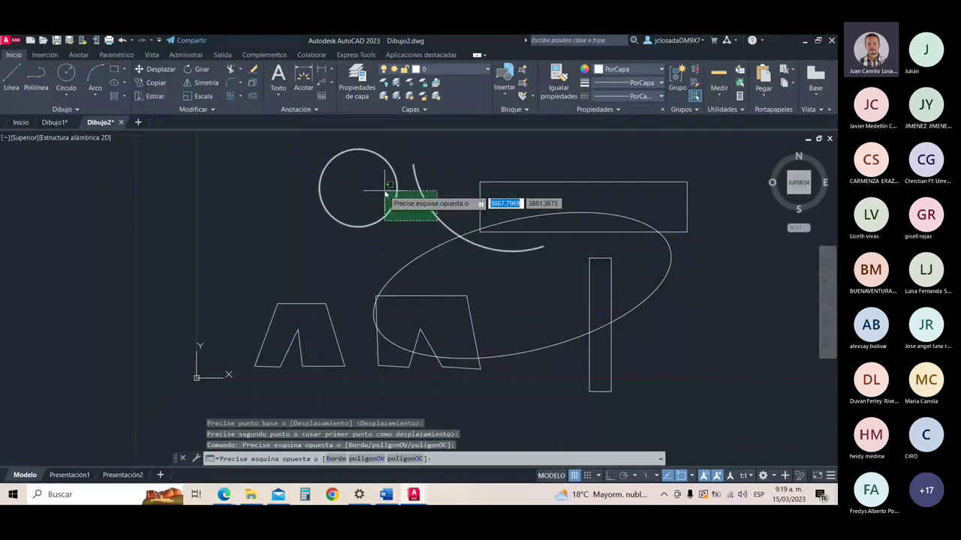
left_click(385, 193)
left_click(157, 85)
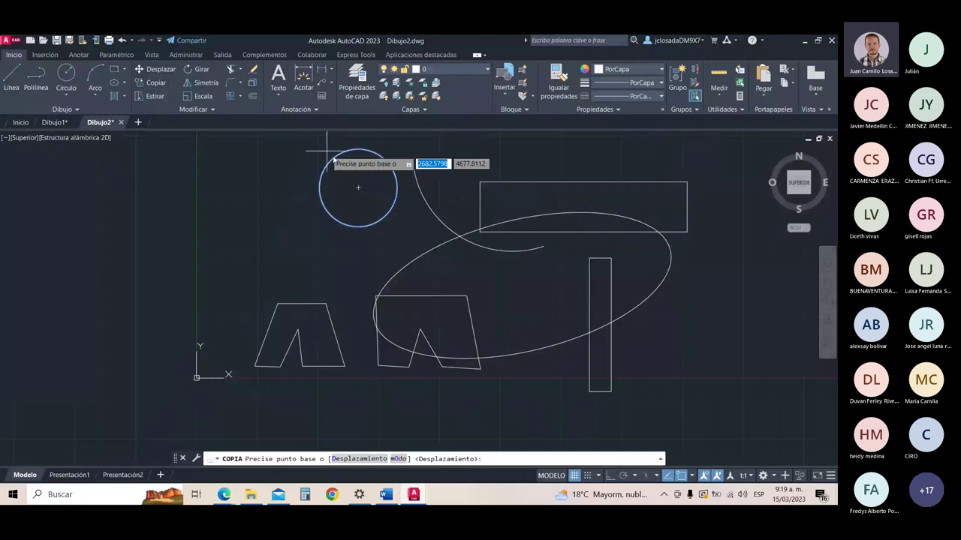
left_click(358, 193)
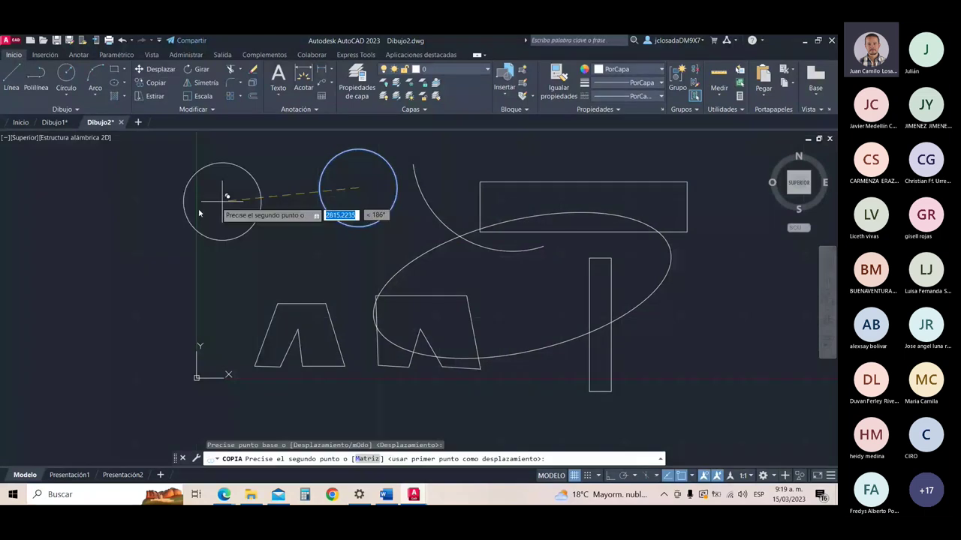
left_click(198, 211)
left_click(281, 259)
left_click(441, 326)
left_click(499, 285)
left_click(511, 195)
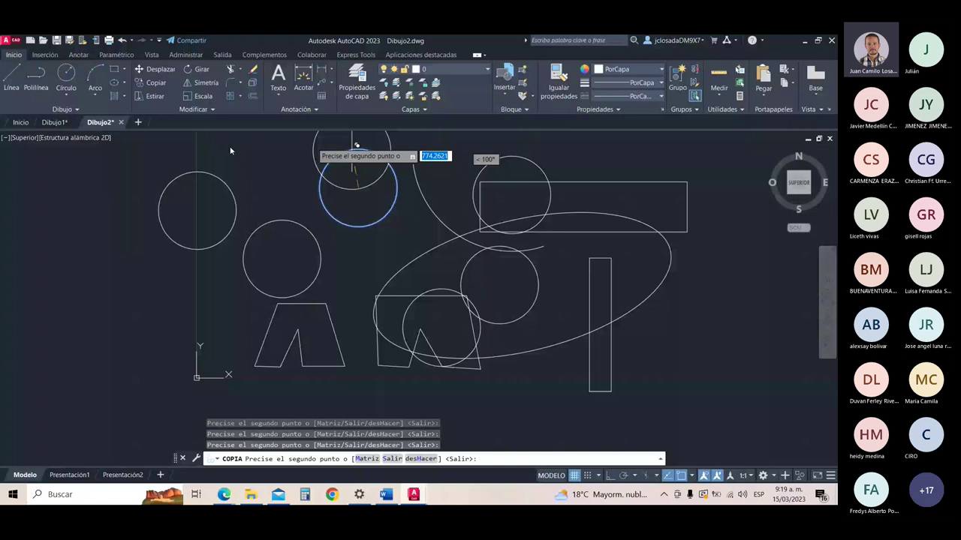
key("Return")
scroll(287, 258, "down", 2)
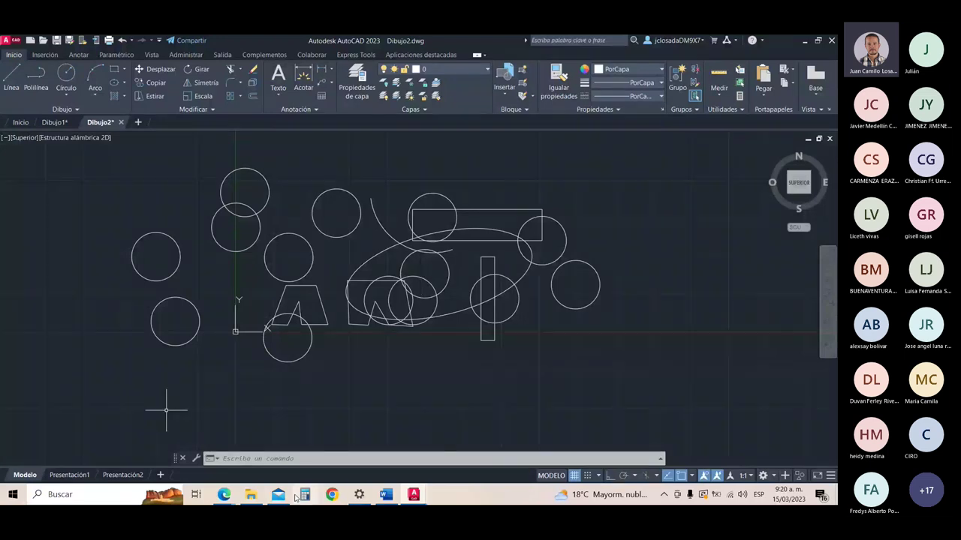
Step: Switch to the browser to review the line and polyline sections of MatDescargableRAP2.pdf, and return to the Teams meeting page
left_click(223, 493)
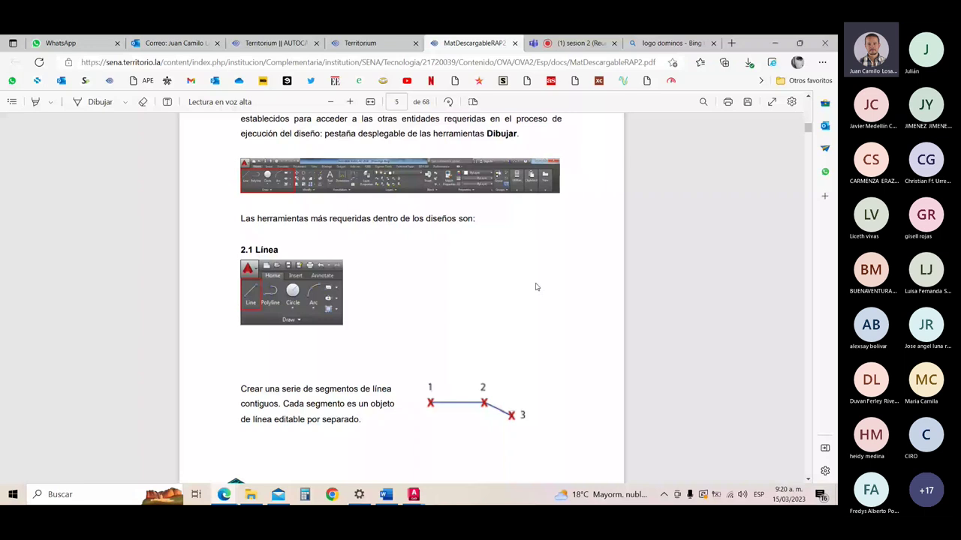
scroll(538, 289, "down", 1)
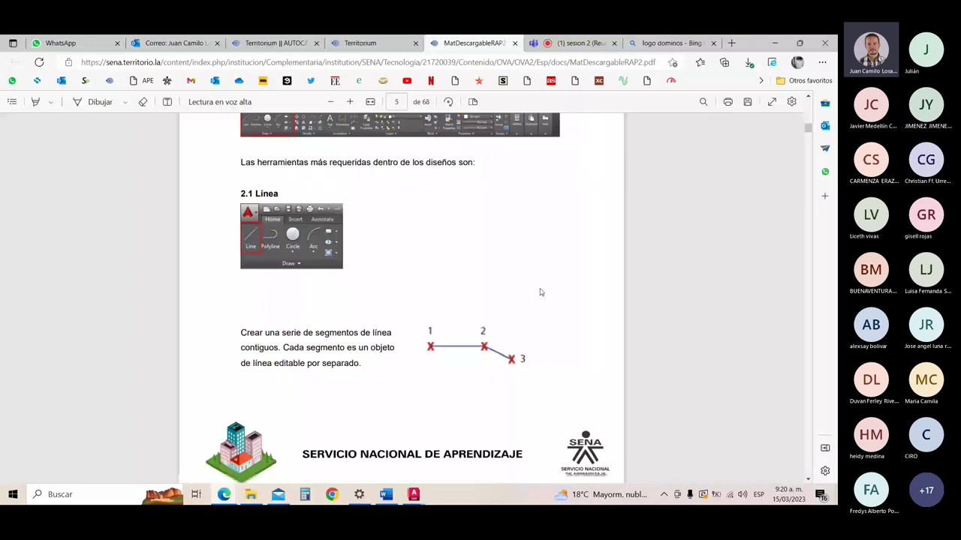
scroll(390, 341, "down", 20)
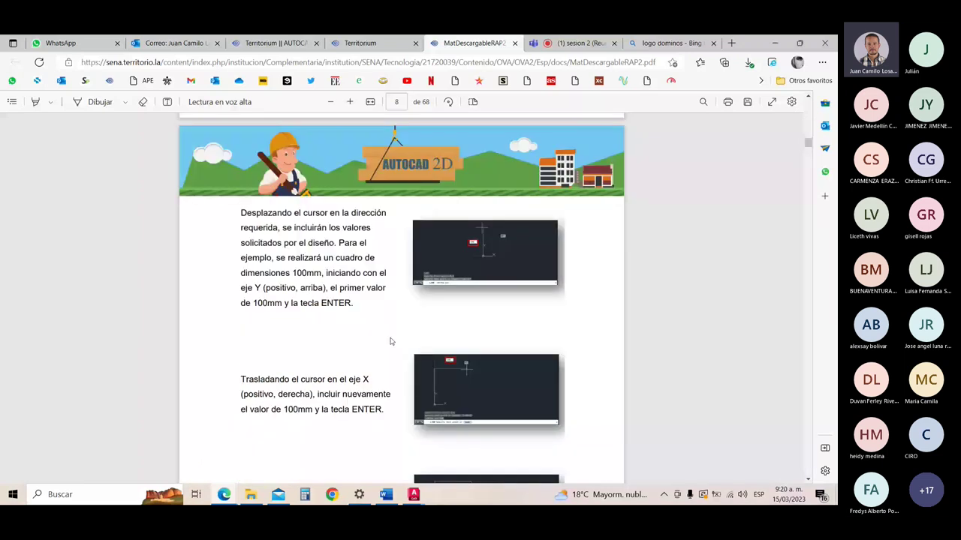
scroll(746, 220, "down", 3)
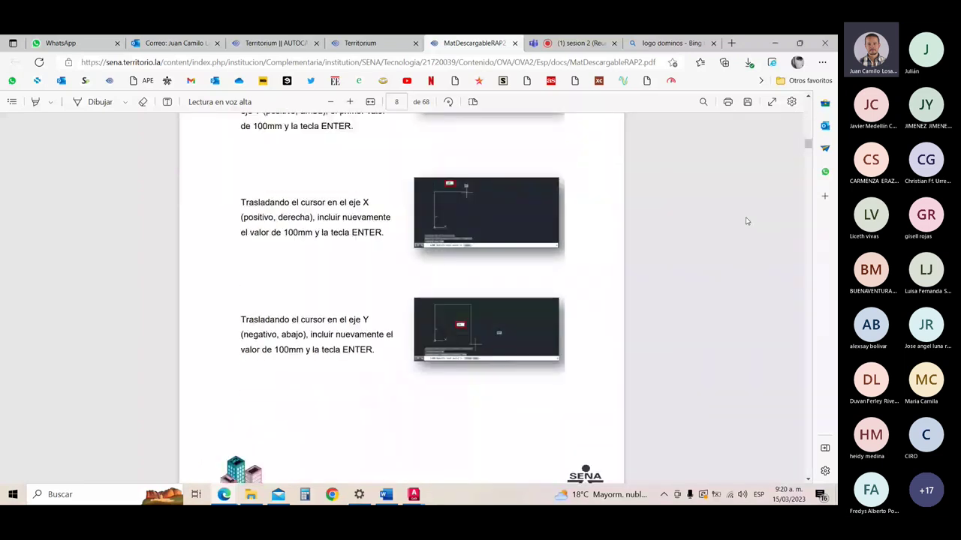
scroll(747, 220, "down", 9)
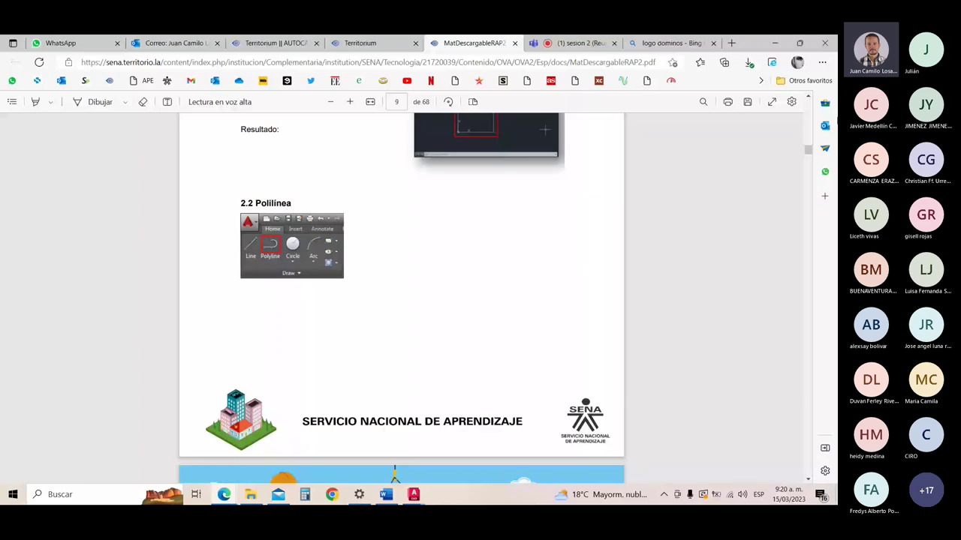
left_click_drag(807, 150, 809, 172)
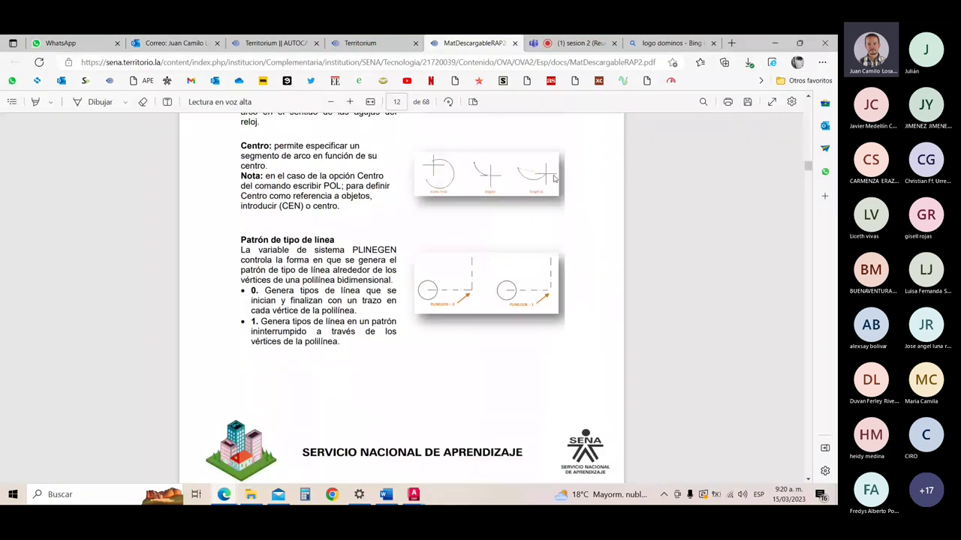
key("ctrl+Tab")
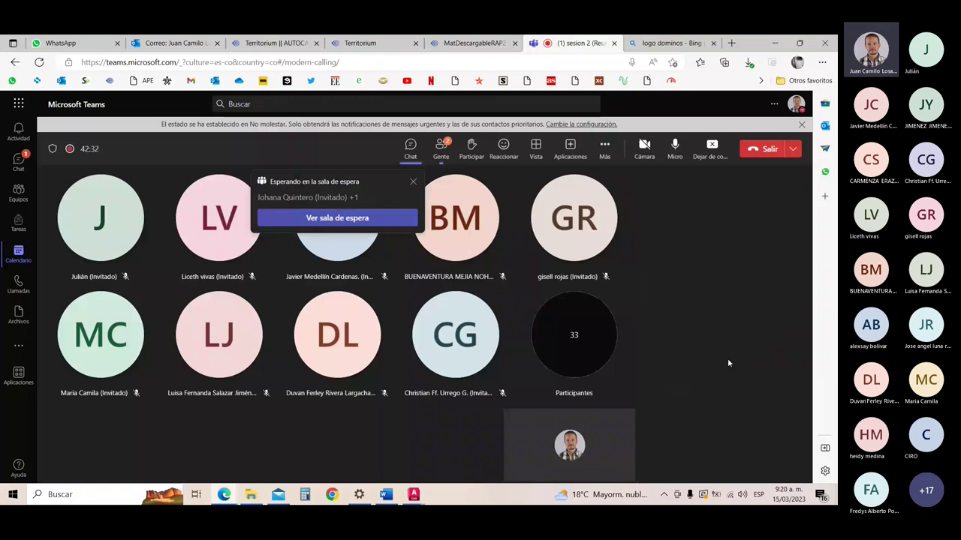
Step: Open the meeting's participant list and admit both guests from the waiting room
left_click(440, 150)
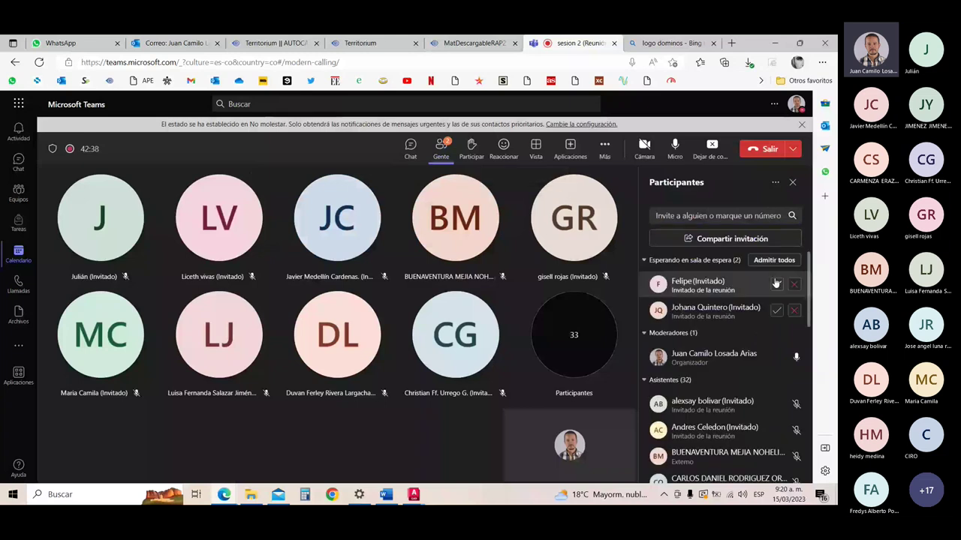
left_click(776, 285)
left_click(776, 313)
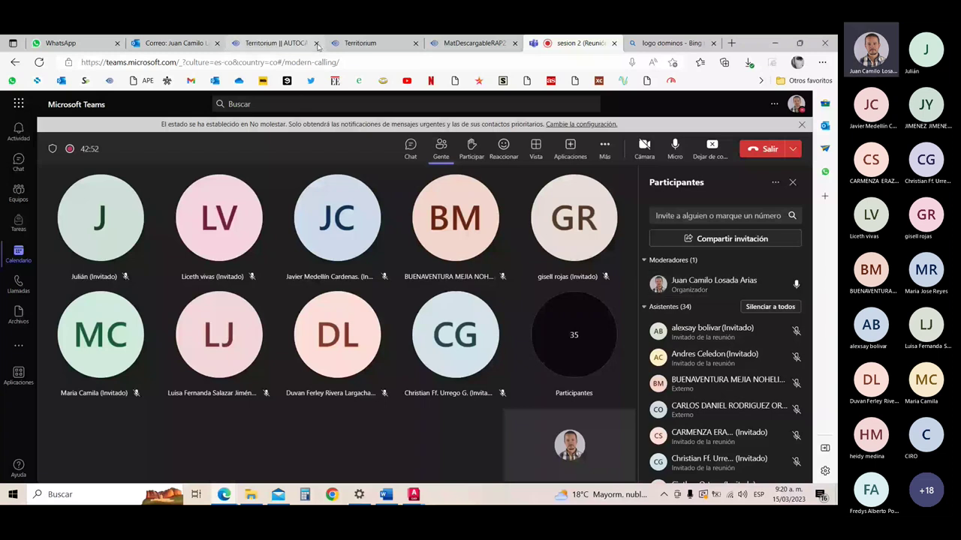
Step: Look over MatDescargableRAP2.pdf and the Territorium course page, and switch to Dibujo2.dwg in AutoCAD
left_click(469, 43)
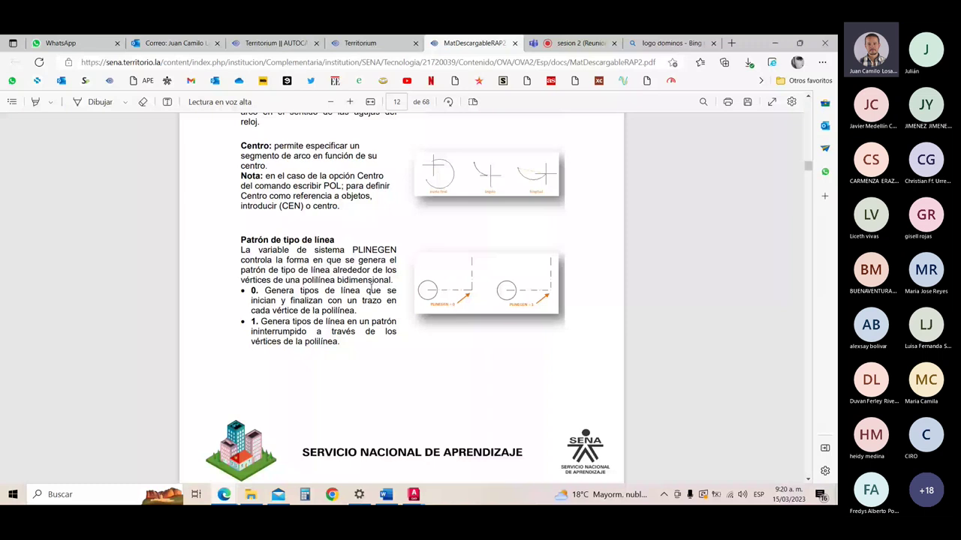
key("ctrl+shift+Tab")
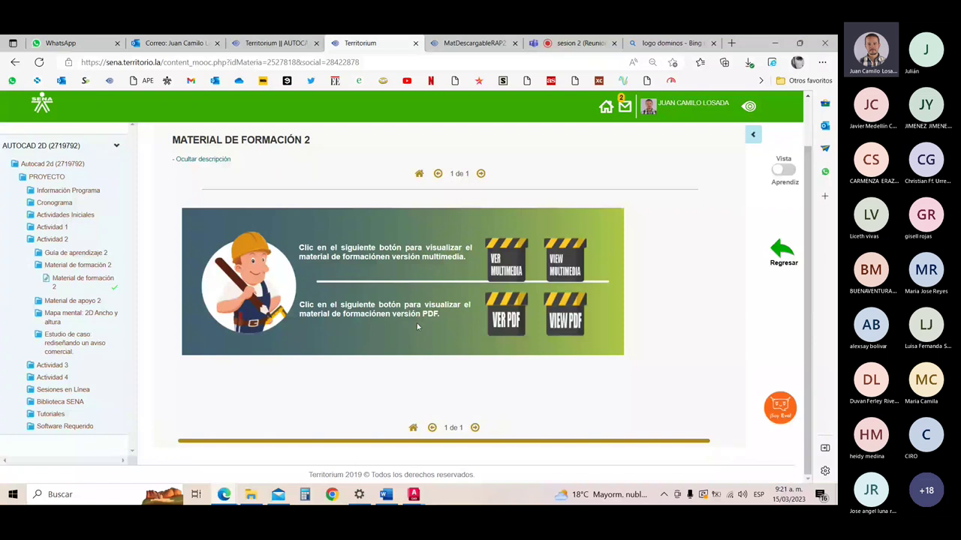
mouse_move(413, 494)
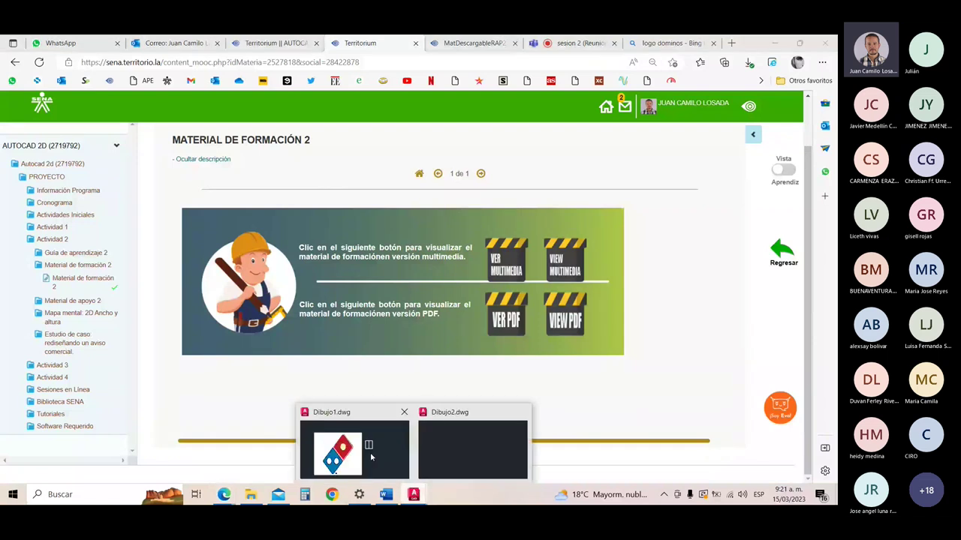
left_click(484, 451)
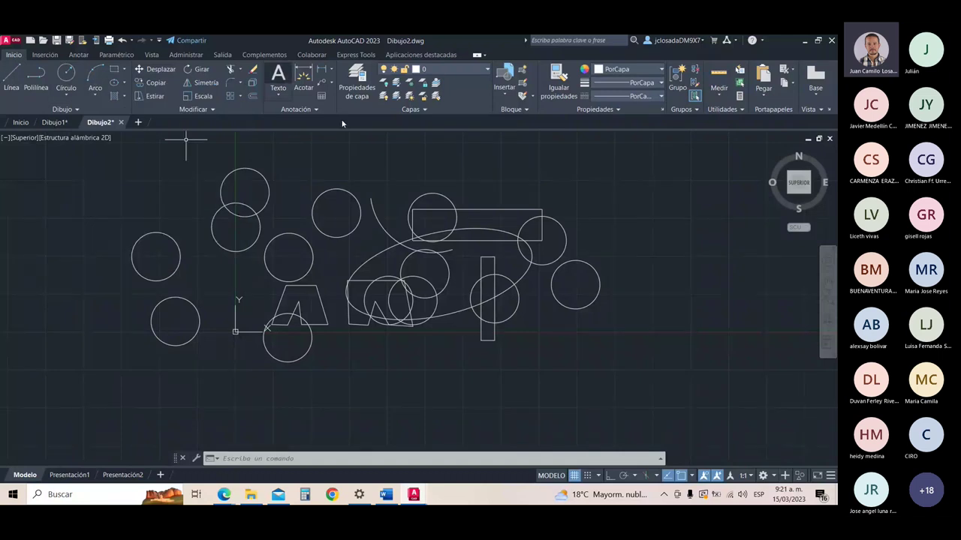
Step: Switch to the browser and open Material de apoyo 2 under Actividad 2 in the Territorium course
left_click(224, 496)
left_click(208, 461)
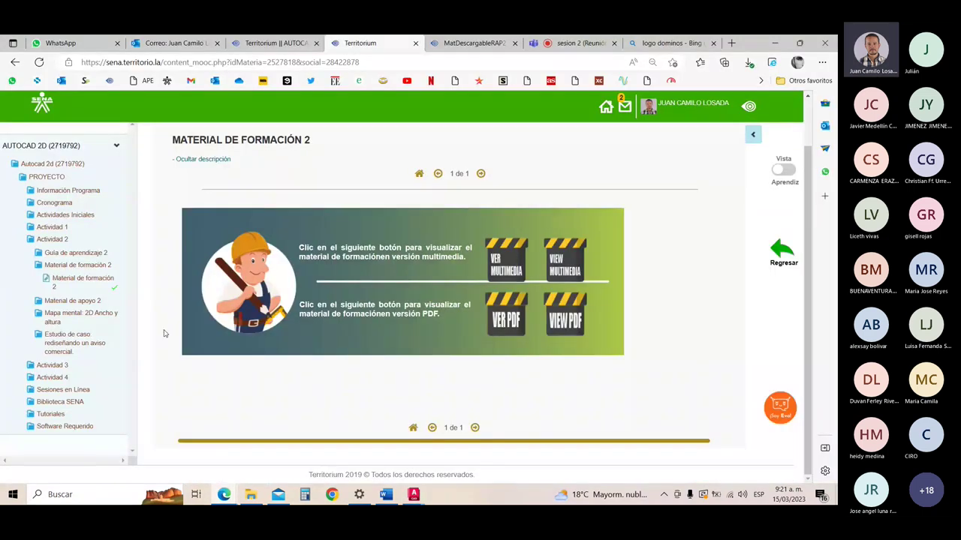
left_click(71, 266)
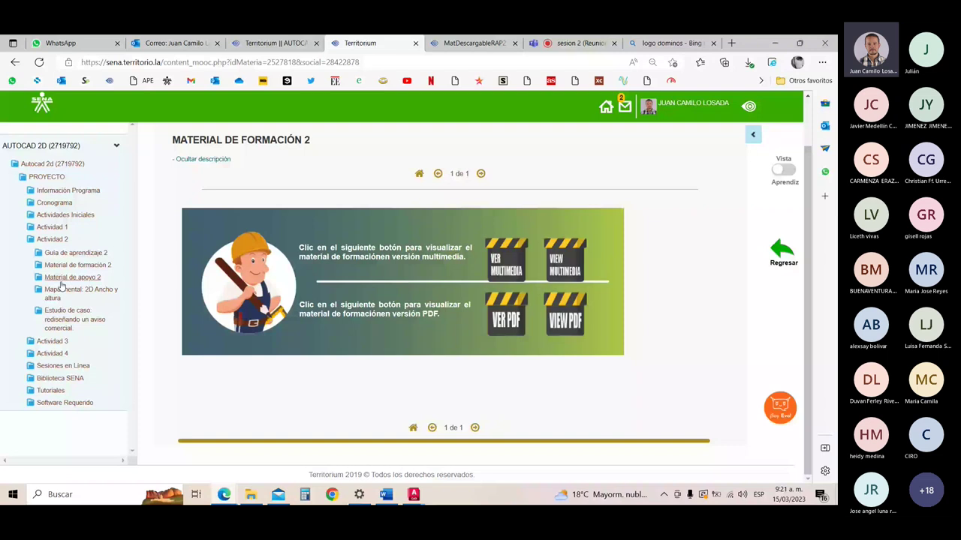
left_click(75, 278)
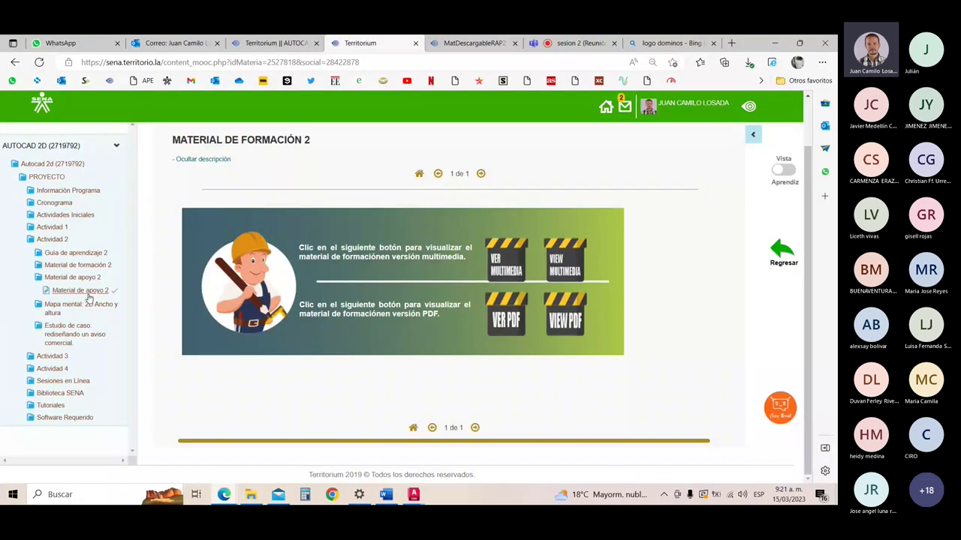
left_click(81, 290)
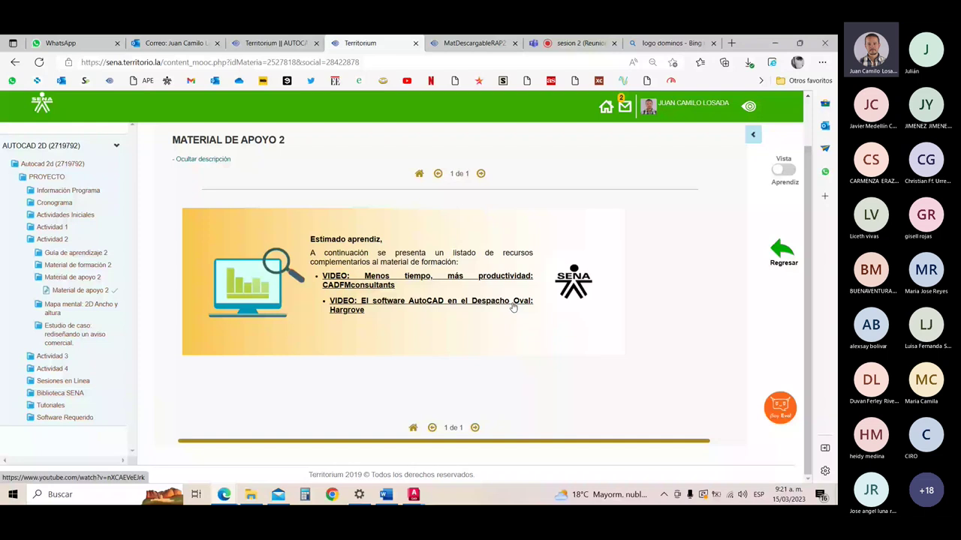
Step: Examine the bibliographic references and the document control page at the end of MatDescargableRAP2.pdf
key("ctrl+Tab")
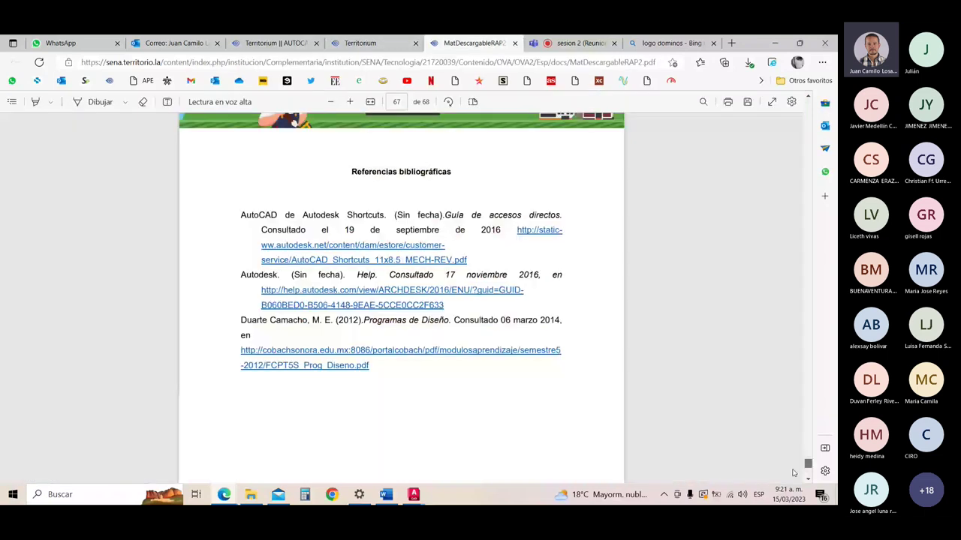
scroll(793, 472, "up", 2)
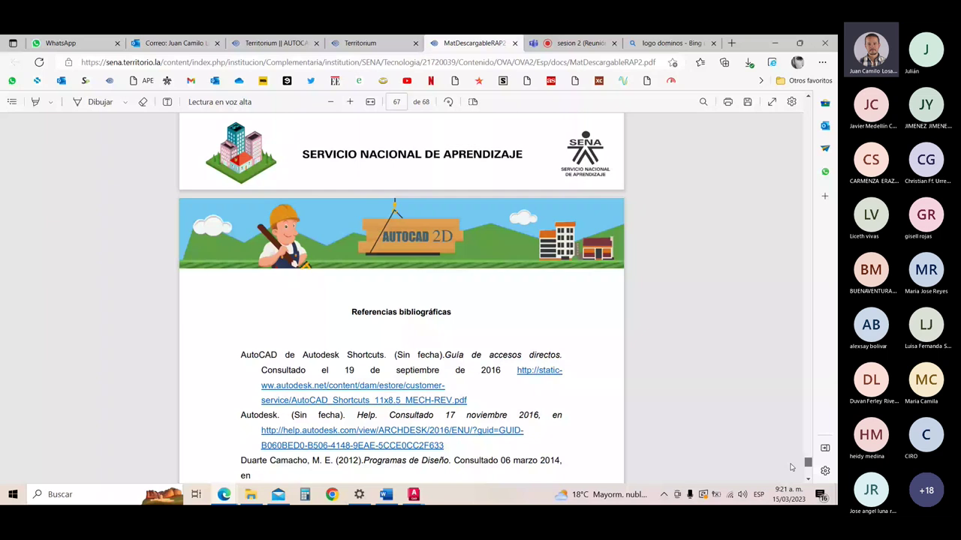
scroll(373, 259, "down", 3)
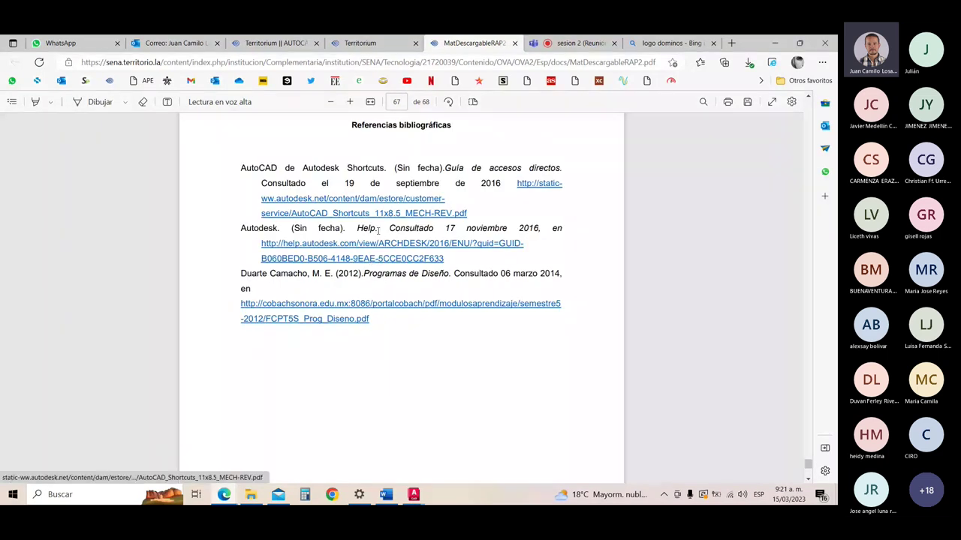
scroll(500, 305, "up", 4)
scroll(500, 306, "down", 3)
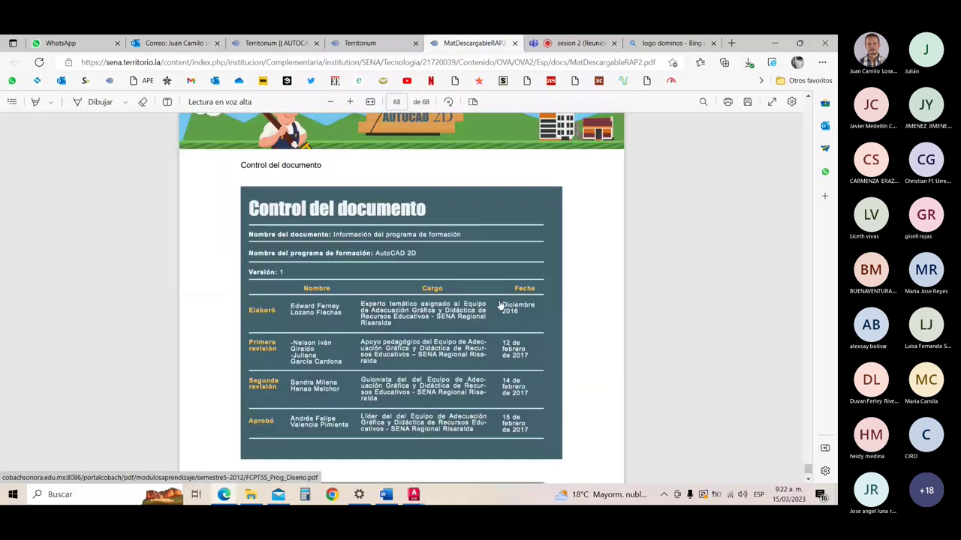
scroll(501, 305, "down", 2)
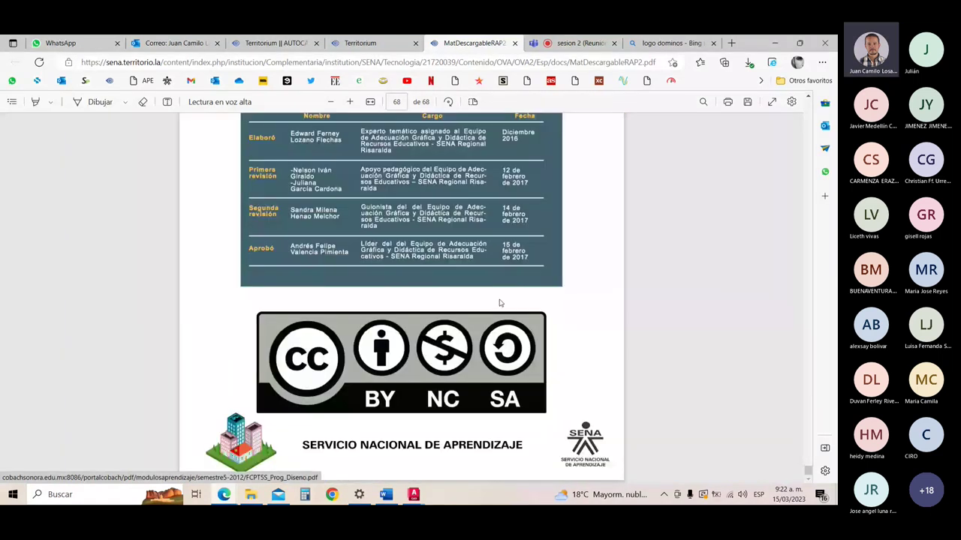
Step: Open GuiaRAP2.pdf from Guía de aprendizaje 2 in the course and go to section 3.3, Mapa mental: 2D Ancho y altura
key("ctrl+shift+Tab")
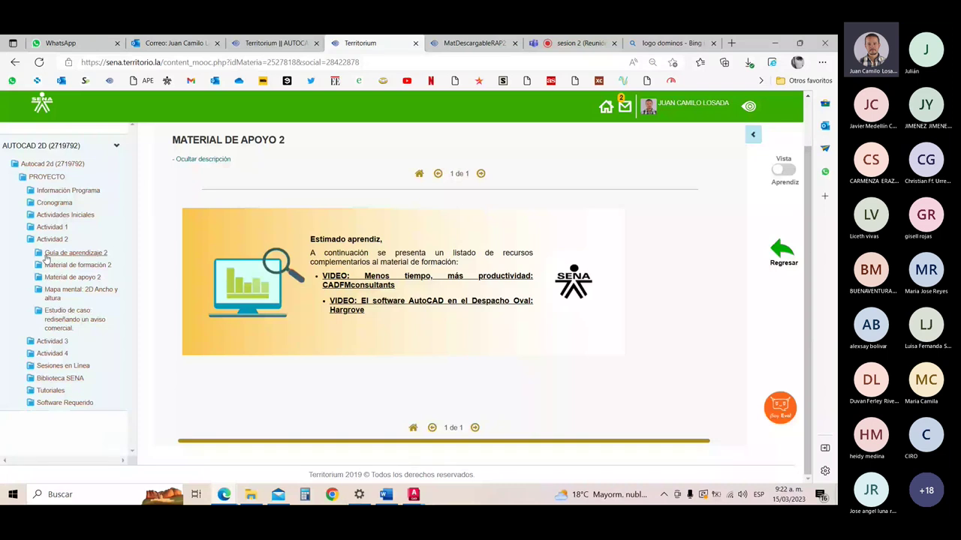
left_click(47, 255)
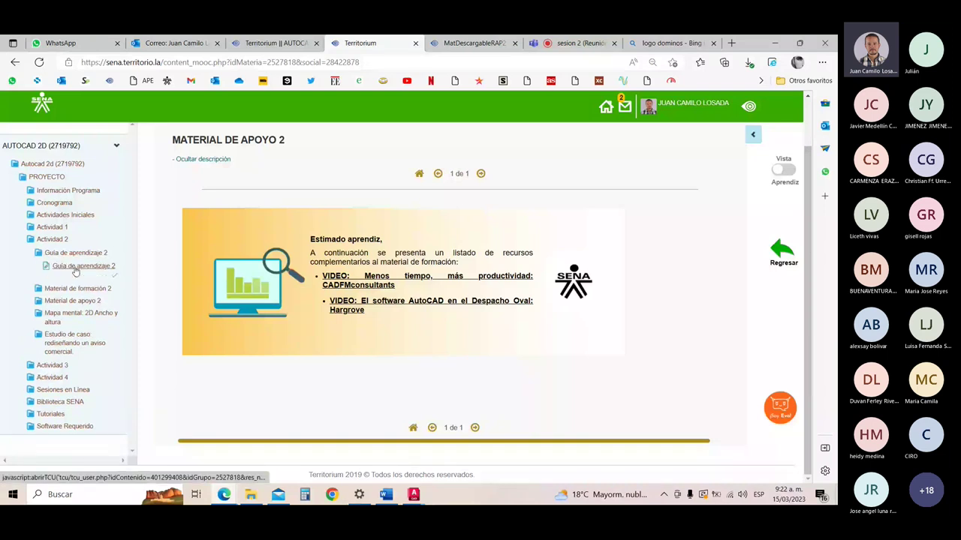
left_click(79, 266)
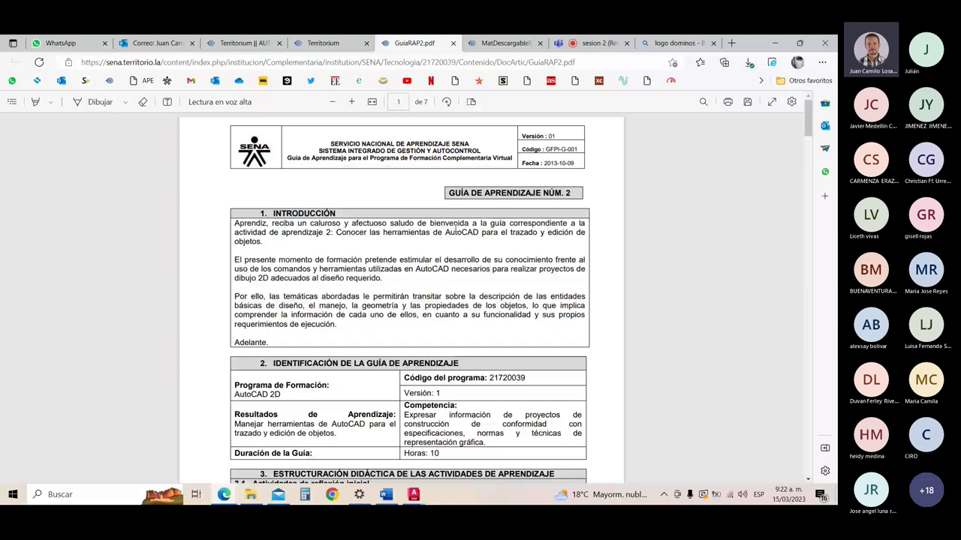
scroll(339, 301, "down", 1)
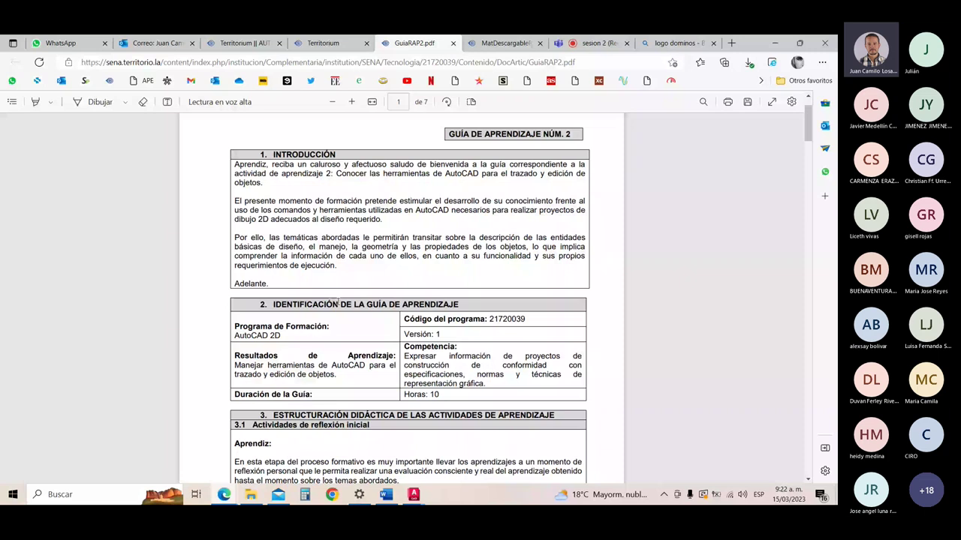
scroll(405, 310, "down", 15)
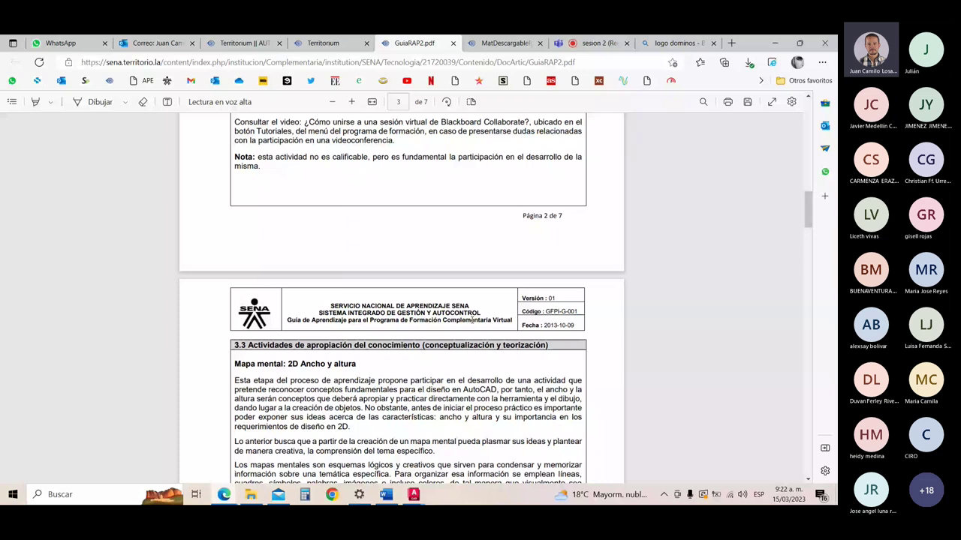
scroll(366, 194, "down", 2)
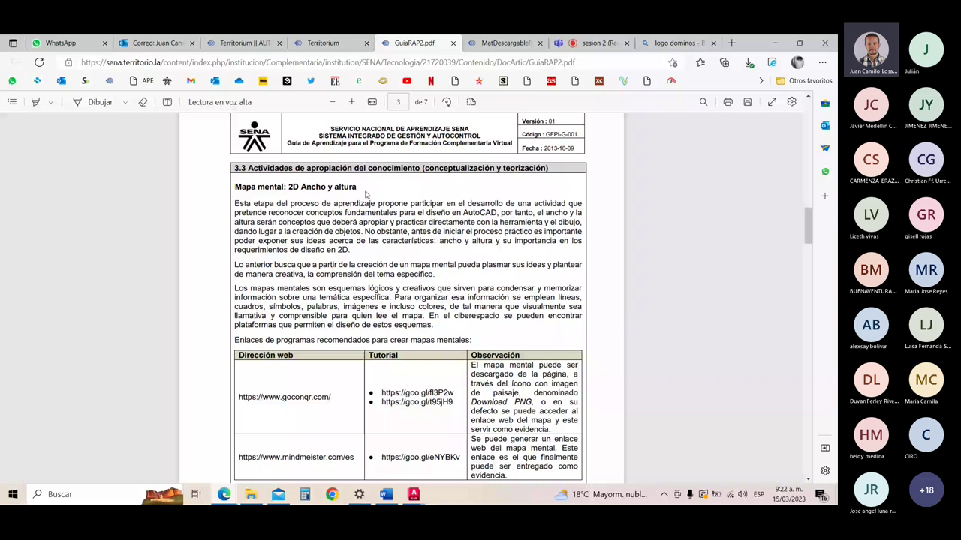
Step: Review the mind map activity's description and recommended programs, highlighting its key passages in the learning guide
left_click_drag(323, 213, 396, 213)
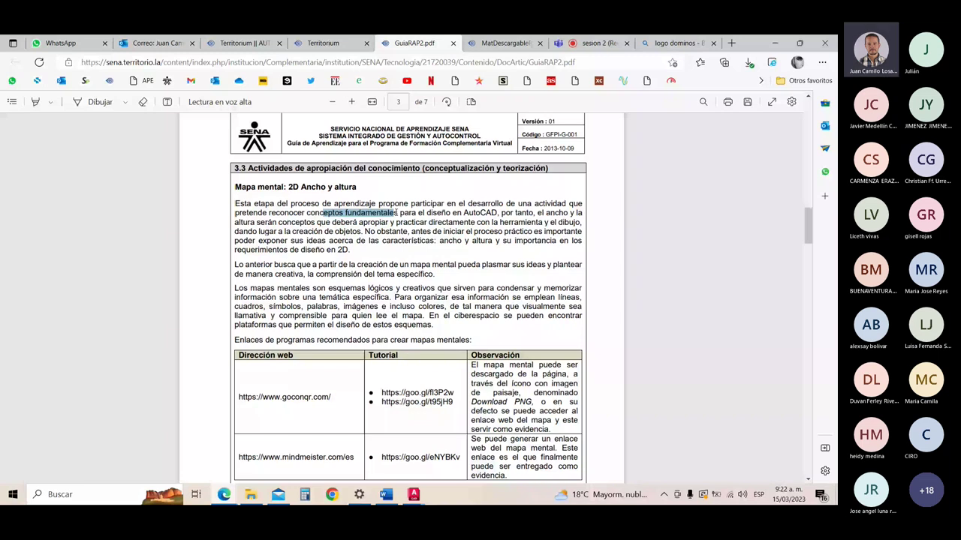
left_click(396, 214)
left_click_drag(245, 290, 524, 307)
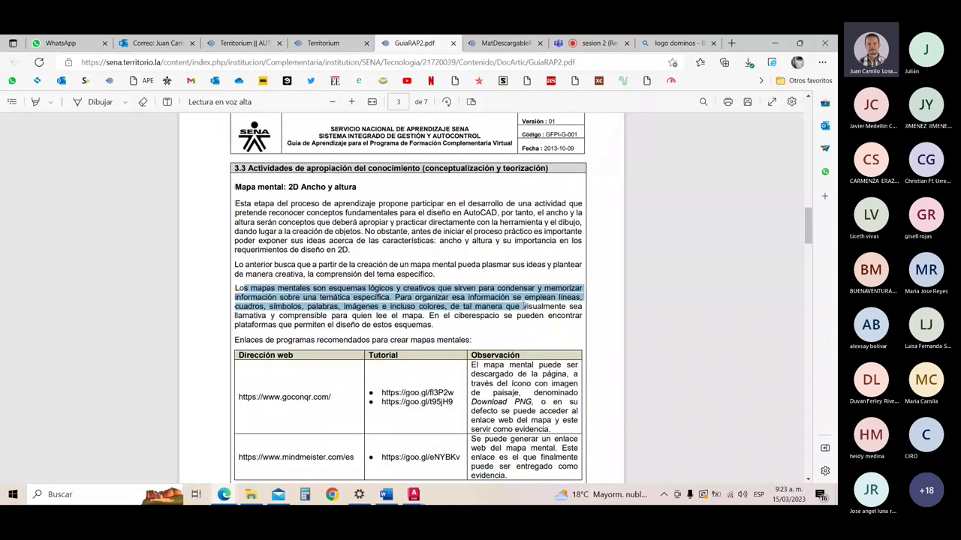
left_click(365, 235)
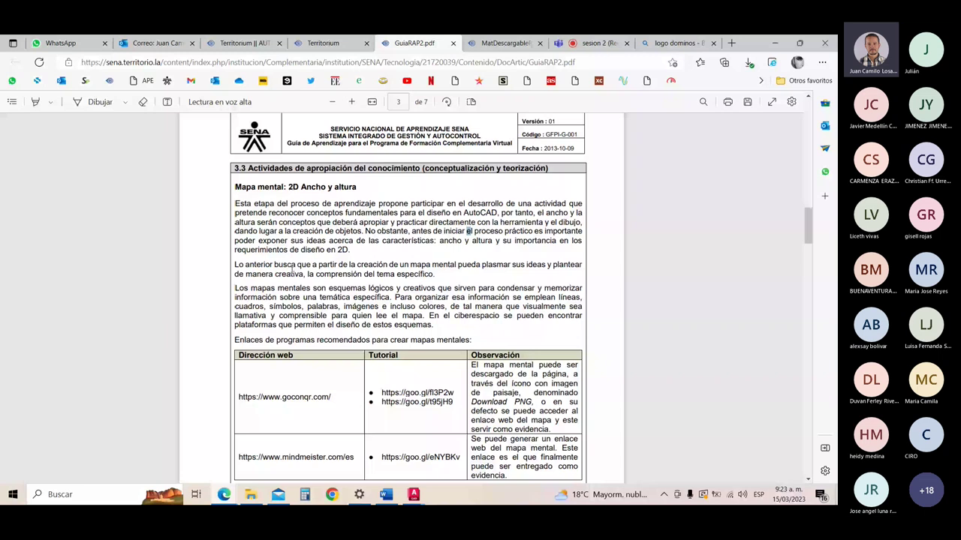
triple_click(292, 273)
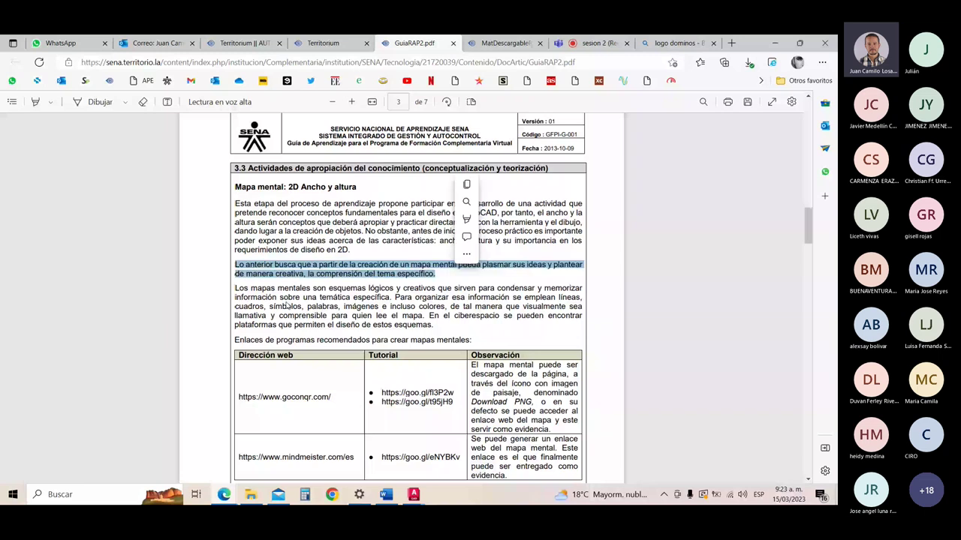
left_click(431, 331)
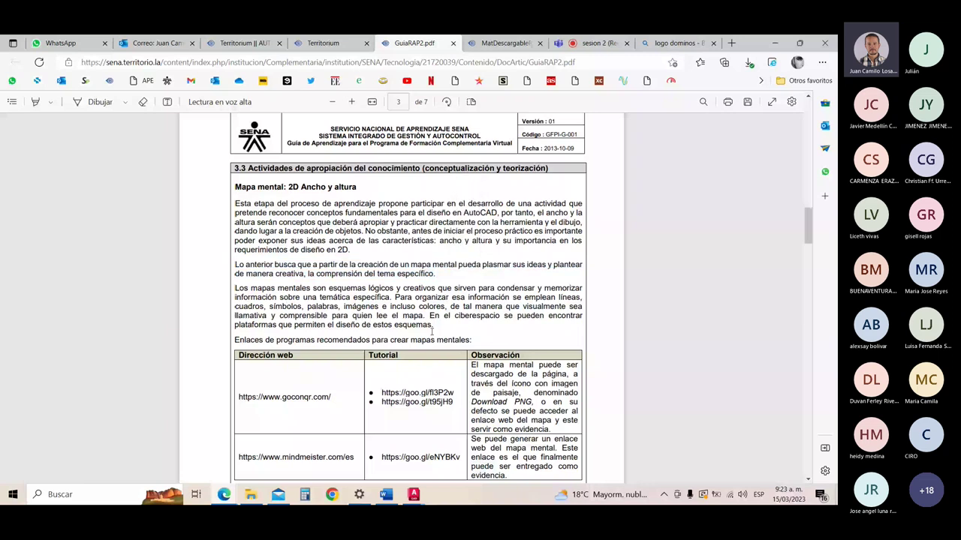
scroll(482, 307, "down", 1)
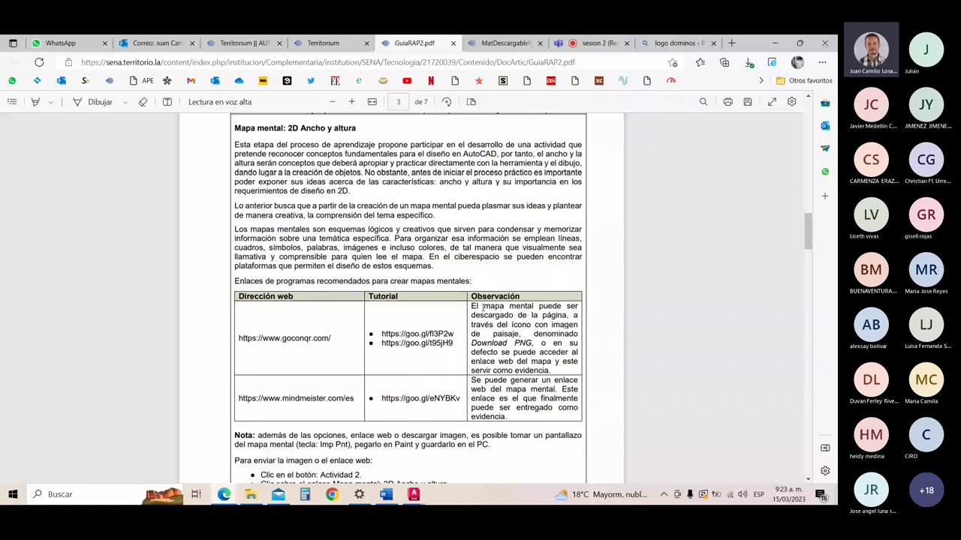
Step: Switch to AutoCAD and draw a rectangle about 4580 by 4580 units in the empty area right of the circles
key("alt+Tab")
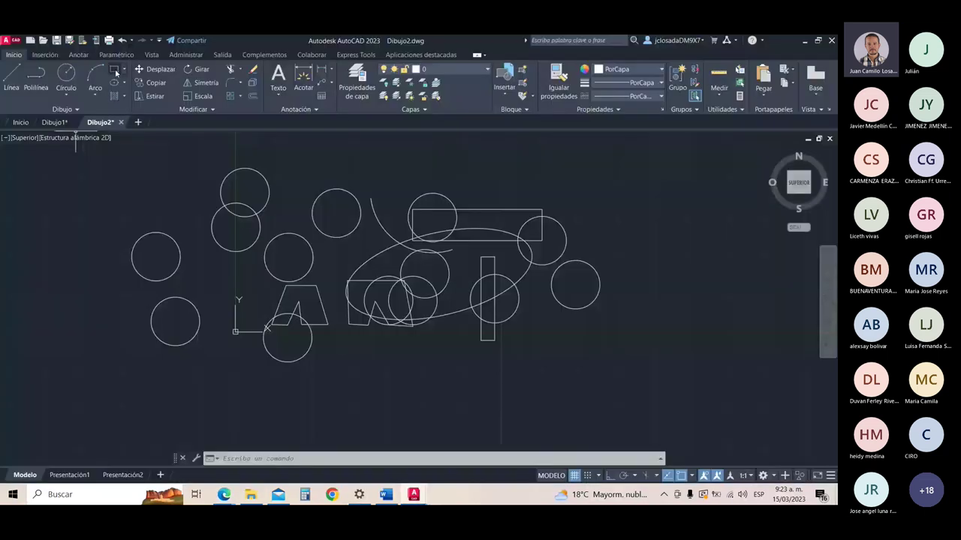
left_click(115, 70)
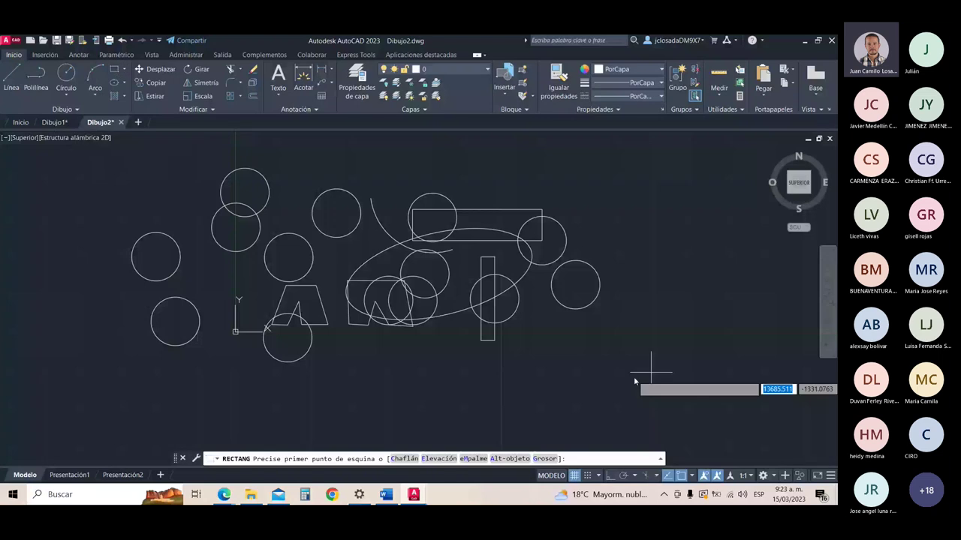
left_click(612, 377)
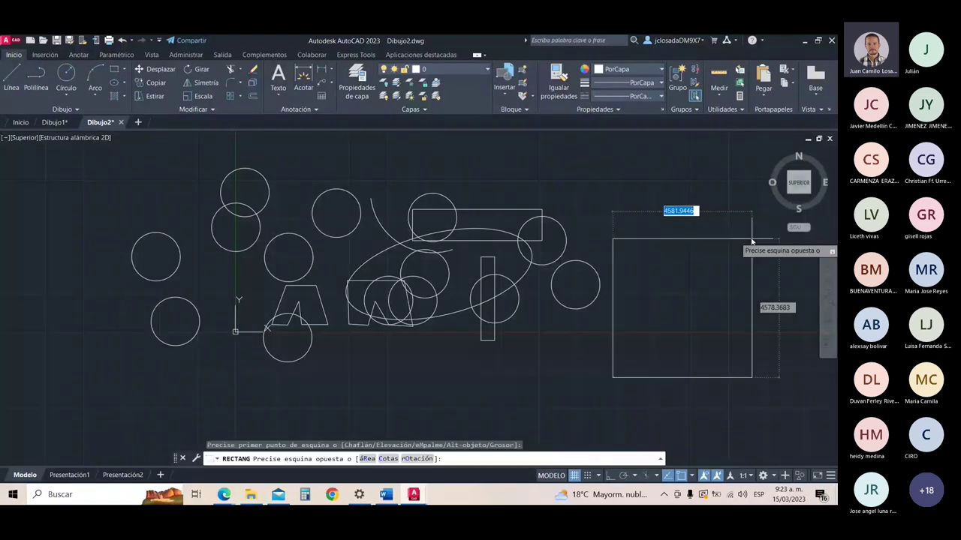
left_click(751, 238)
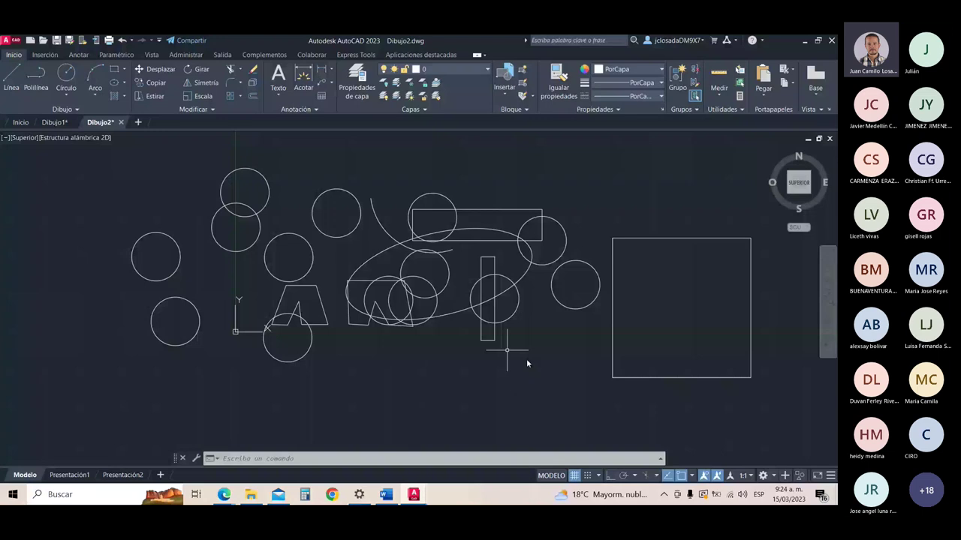
Step: Return to the browser, review the case study in section 3.4 of GuiaRAP2.pdf, and open the course's Mapa mental: 2D Ancho y altura activity
key("alt+Tab")
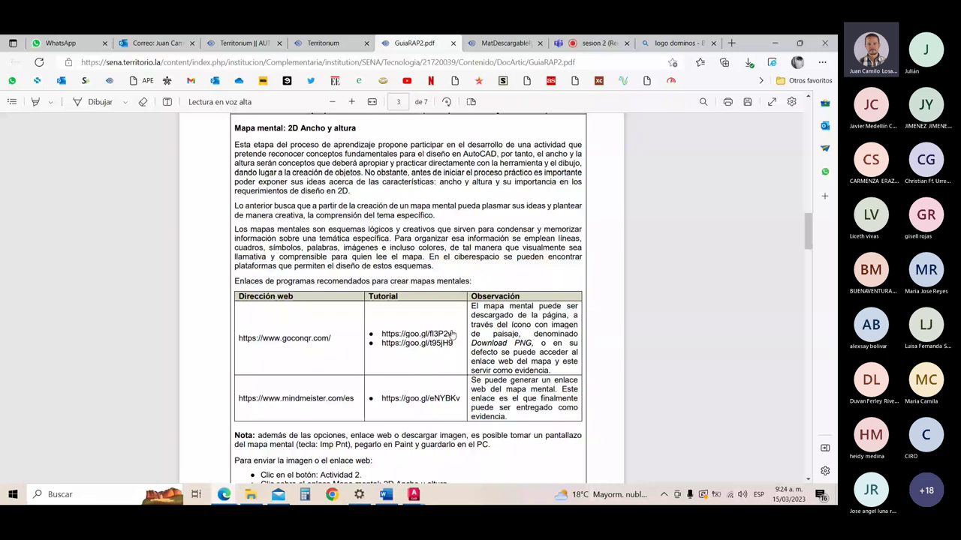
scroll(453, 335, "down", 5)
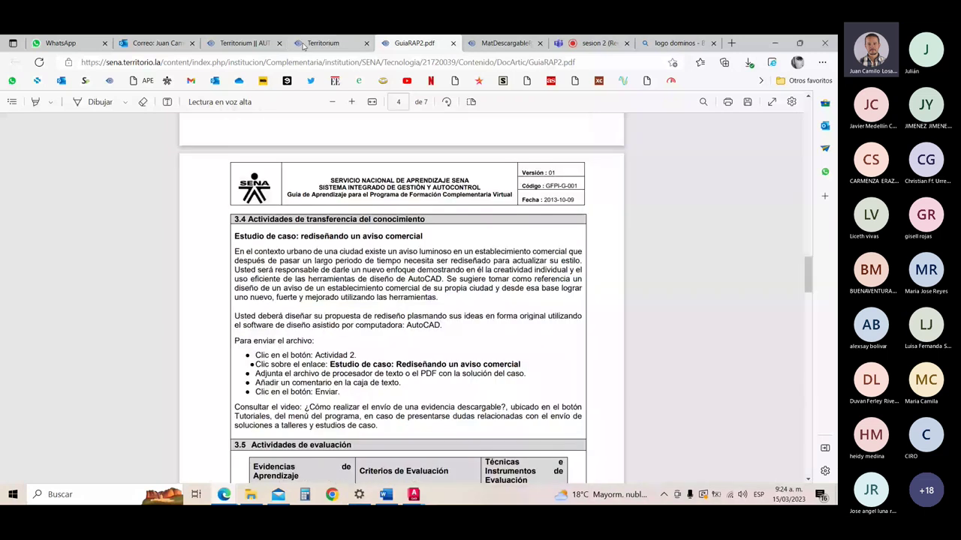
left_click(321, 43)
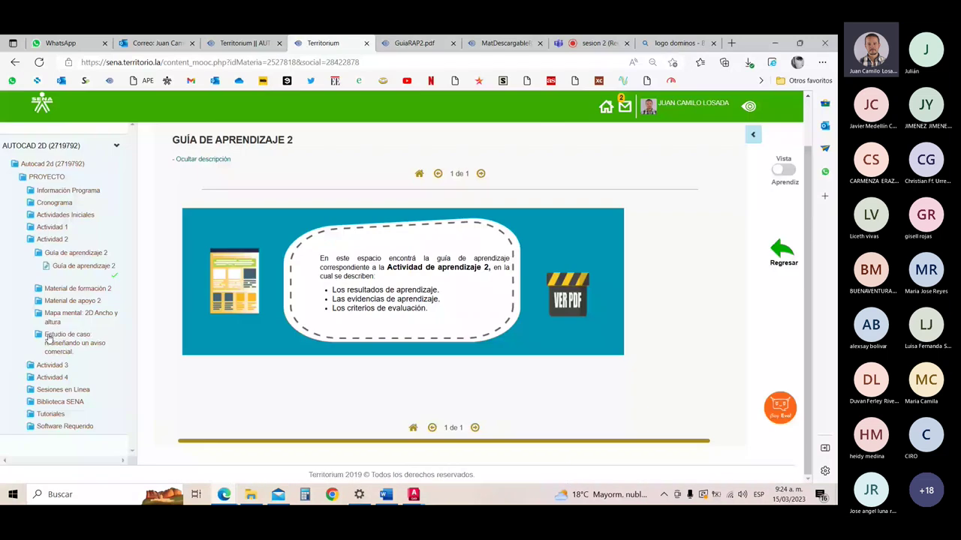
left_click(105, 318)
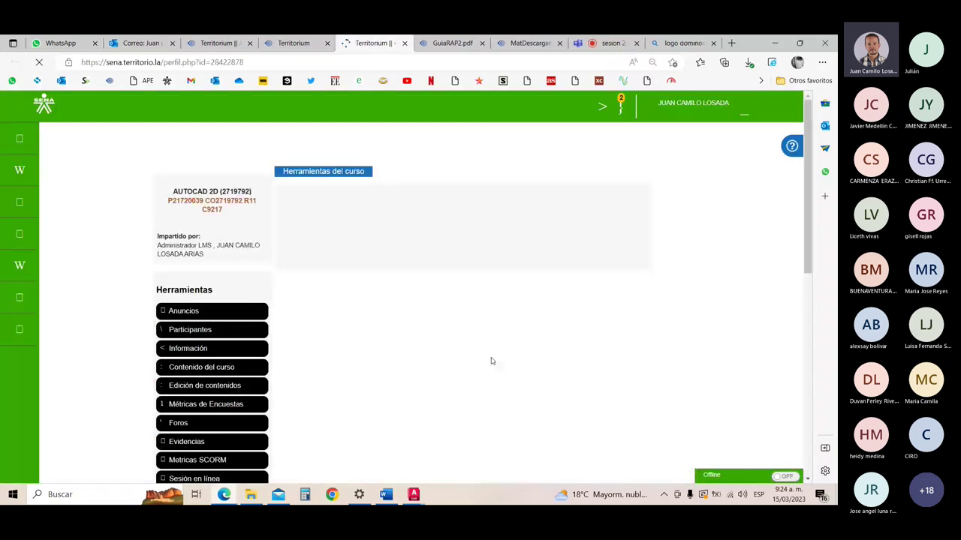
Step: Check the Mapa mental: 2D Ancho y altura activity's submission details, close its page, and return to GuiaRAP2.pdf
scroll(418, 310, "down", 2)
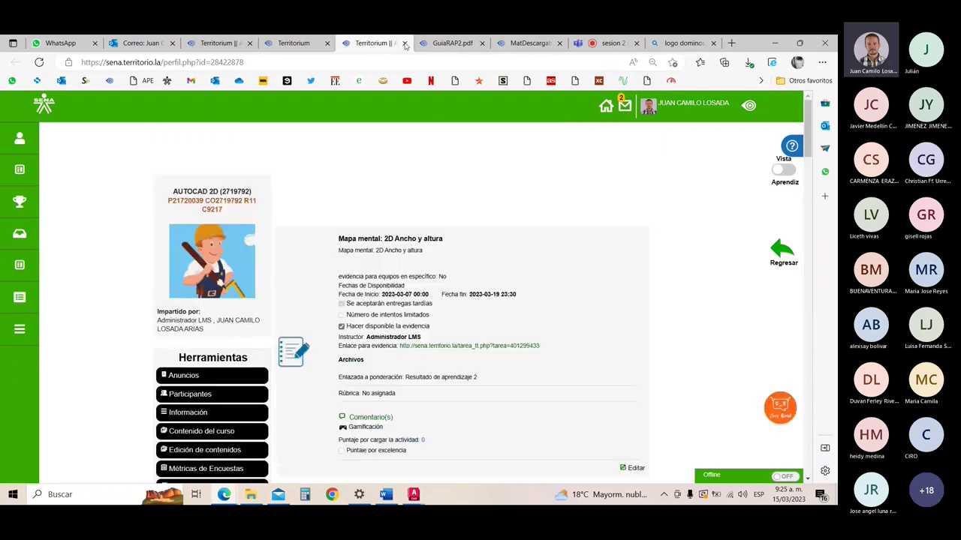
left_click(404, 43)
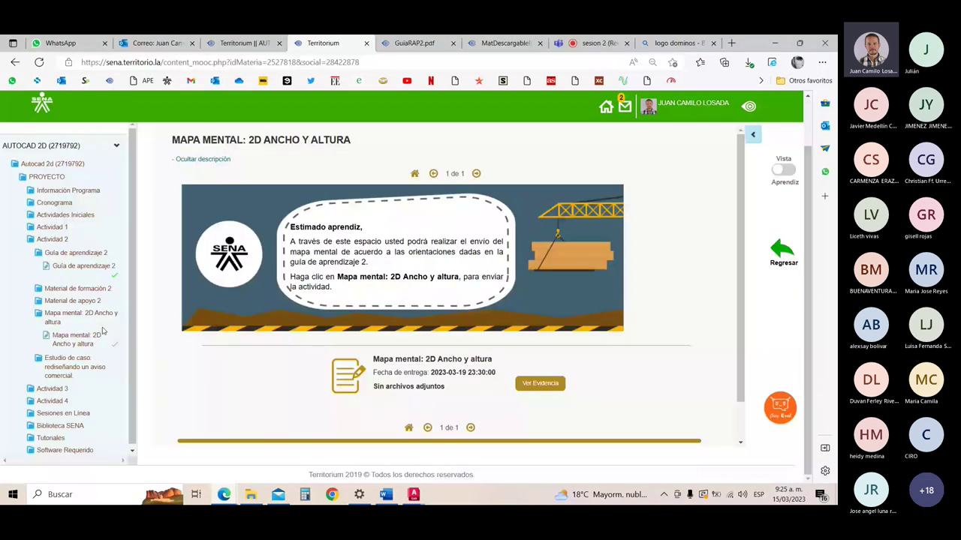
key("ctrl+Tab")
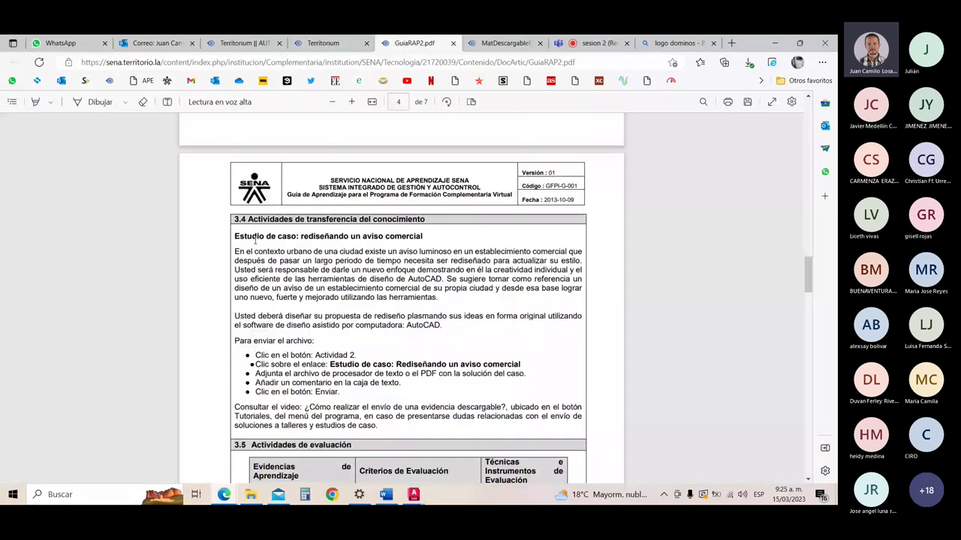
Step: Review the section 3.4 case study on redesigning a commercial sign, highlighting its title, the new-approach requirement and the suggested local reference
triple_click(255, 239)
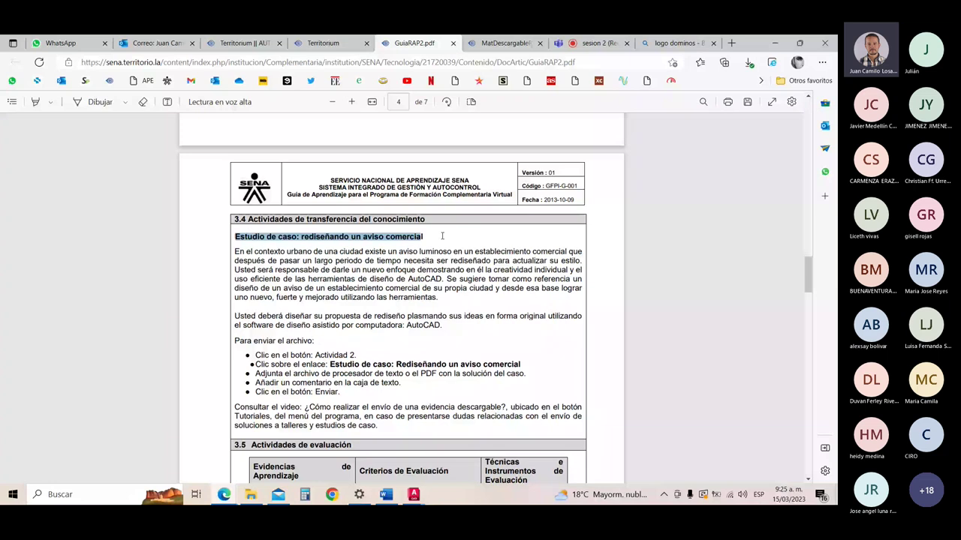
left_click(563, 365)
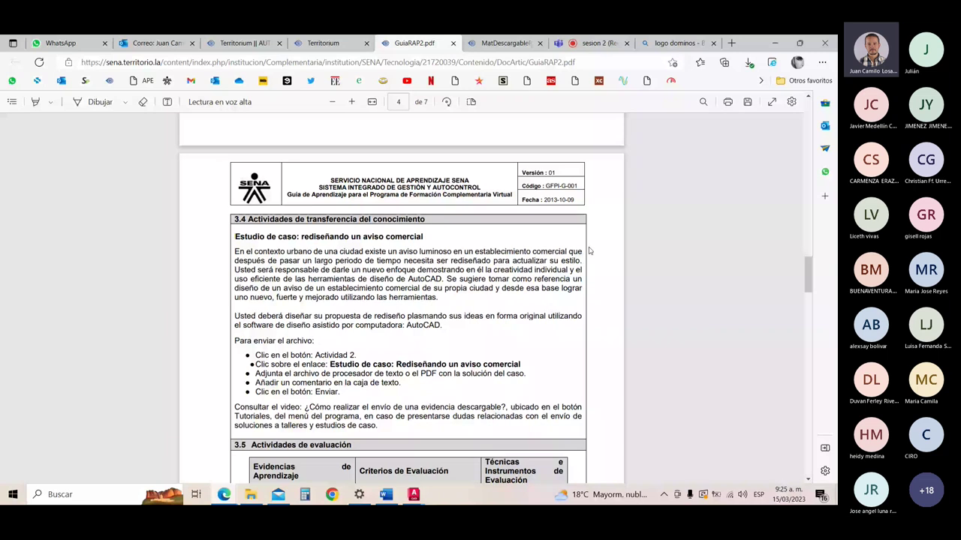
left_click_drag(300, 270, 442, 272)
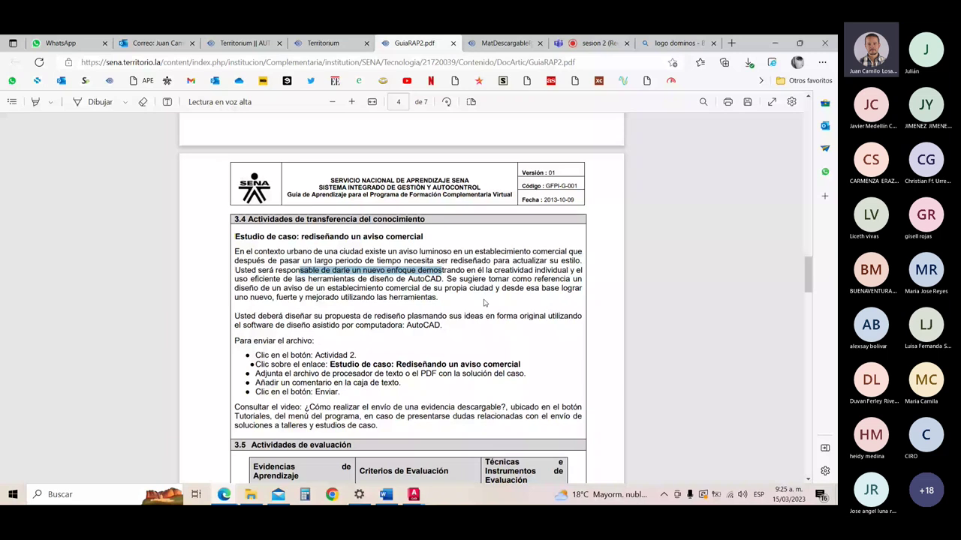
left_click_drag(461, 279, 555, 289)
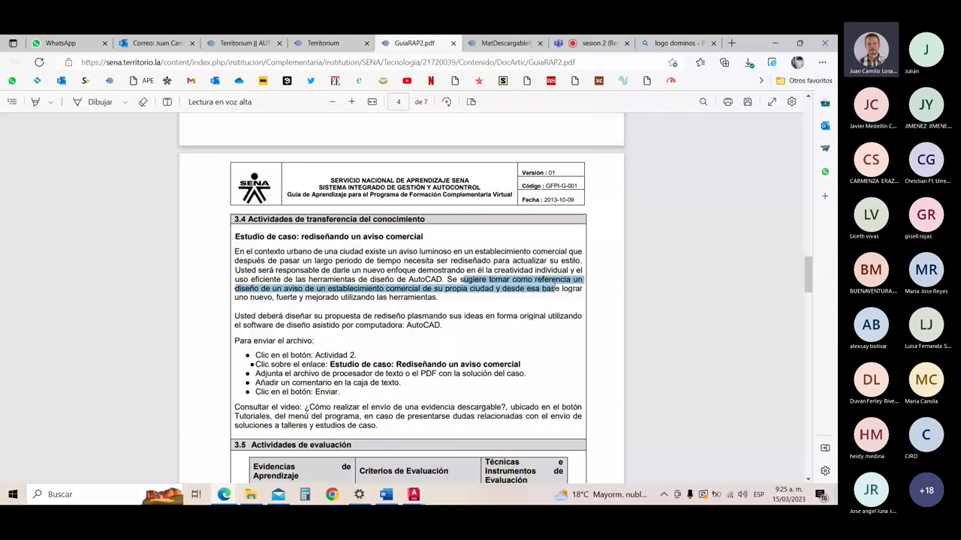
left_click_drag(555, 289, 442, 299)
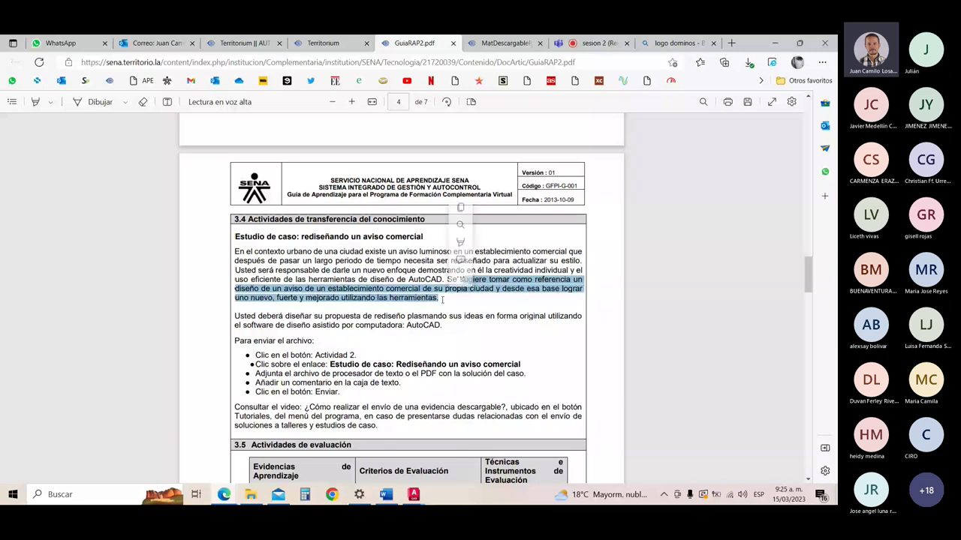
left_click(443, 300)
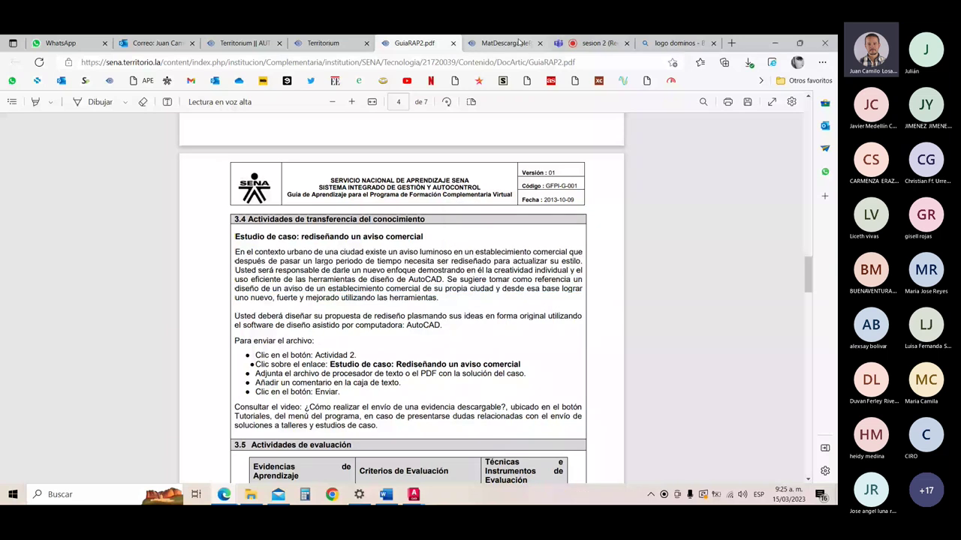
Step: Admit the waiting attendee in the Teams meeting and return to section 3.4 of GuiaRAP2.pdf
left_click(589, 43)
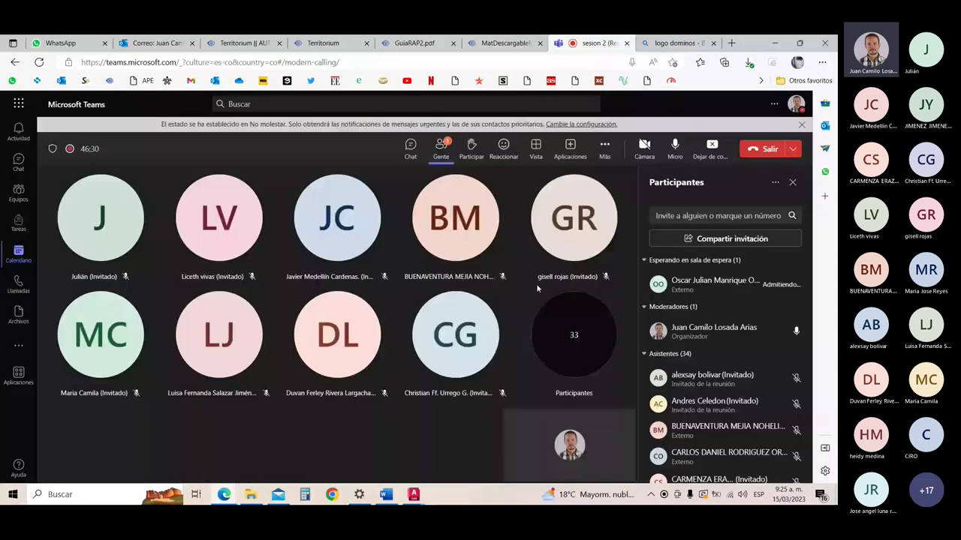
left_click(583, 244)
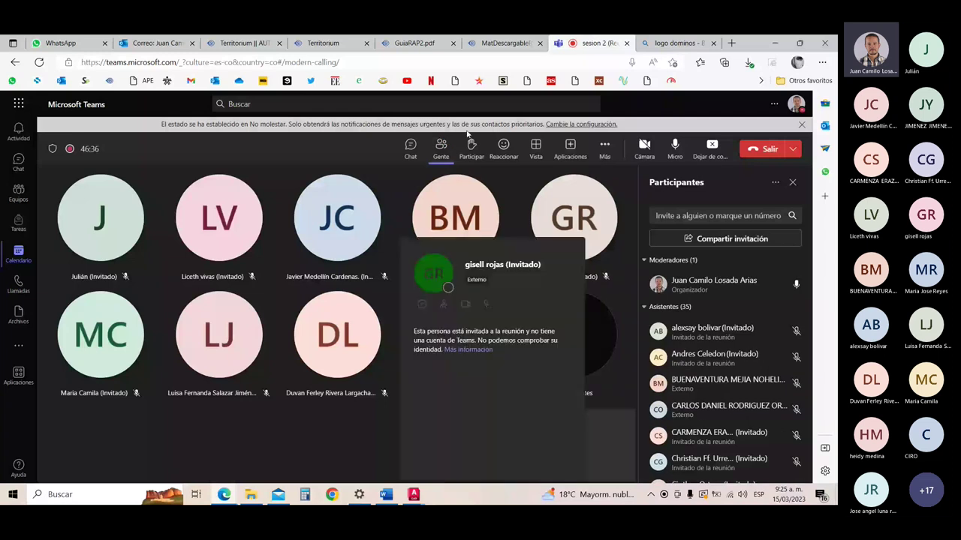
left_click(465, 47)
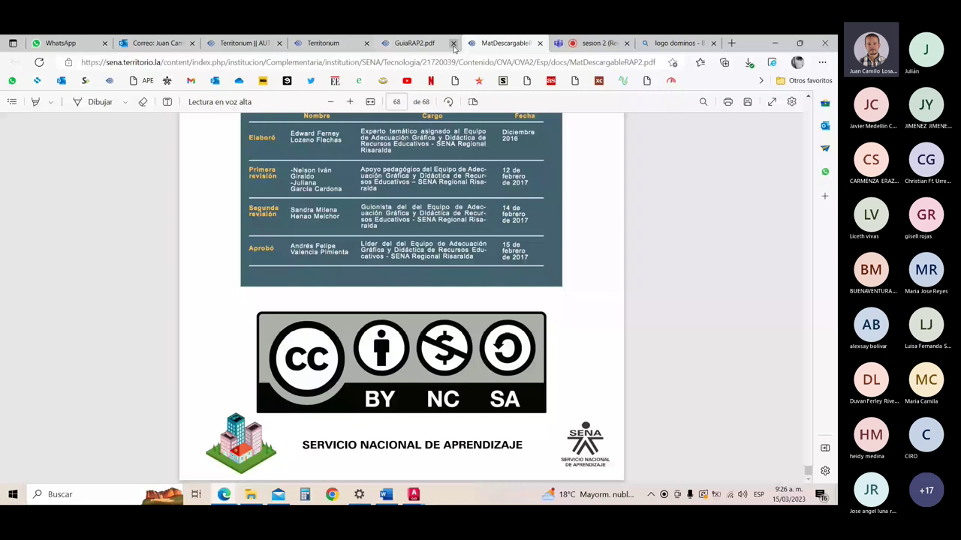
left_click(447, 47)
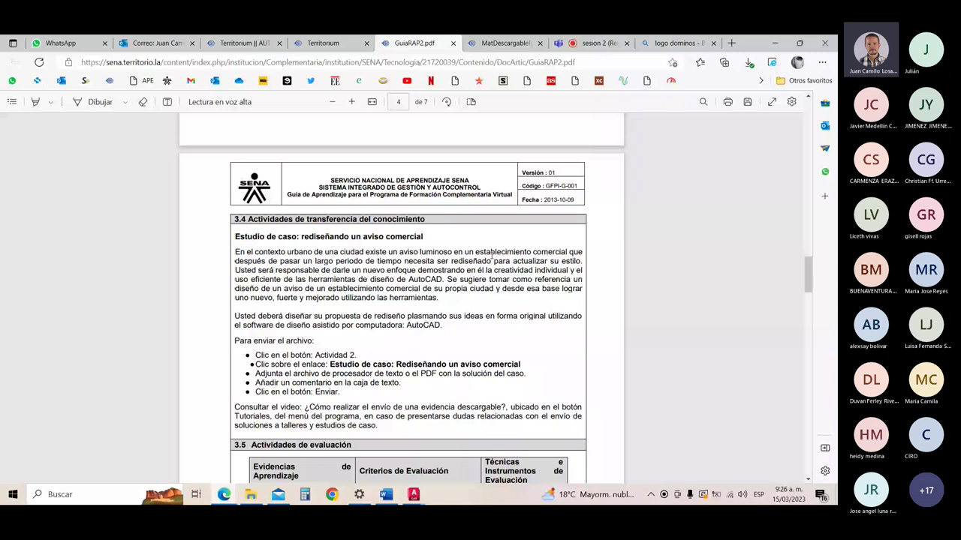
Step: Bring up the Domino's logo image in Bing, then switch to AutoCAD and replace the open drawings with a new one without saving
key("ctrl+9")
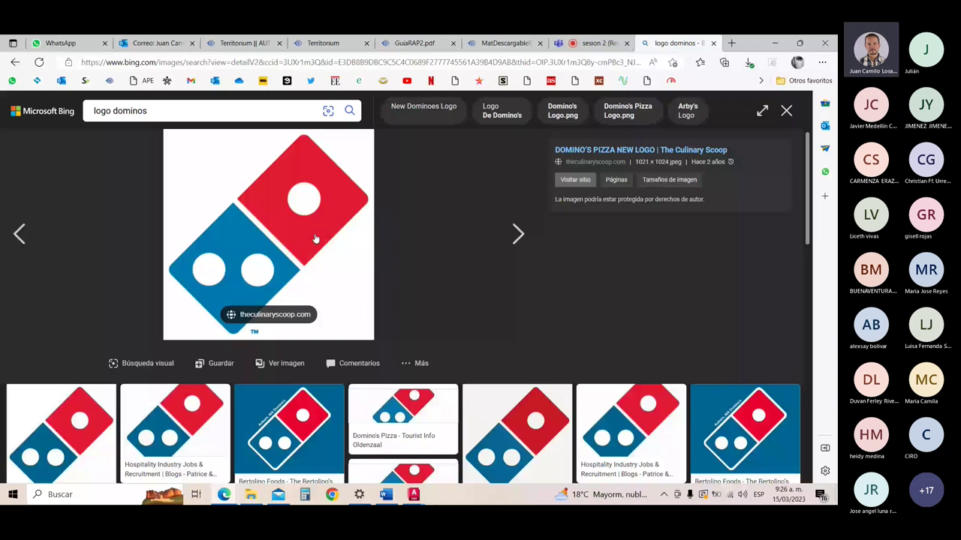
left_click(413, 495)
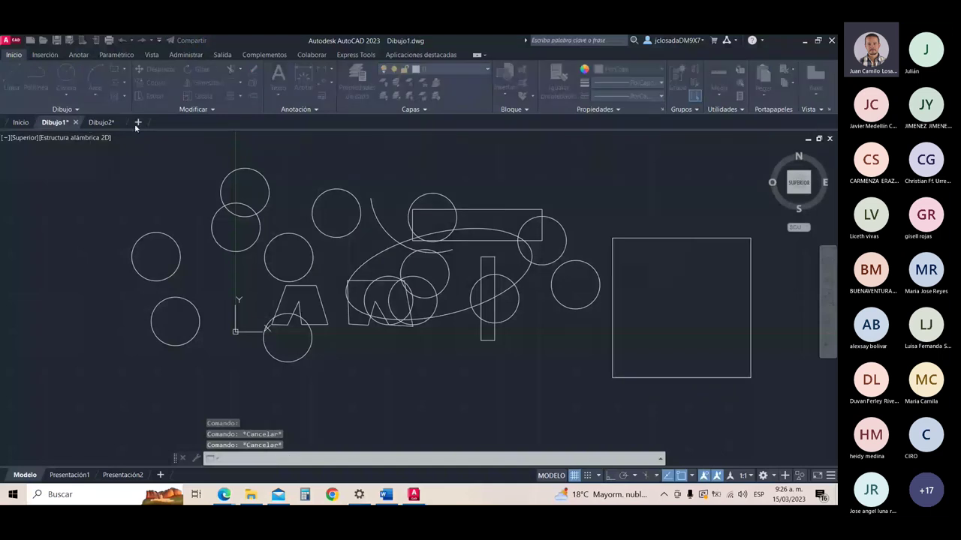
left_click(75, 122)
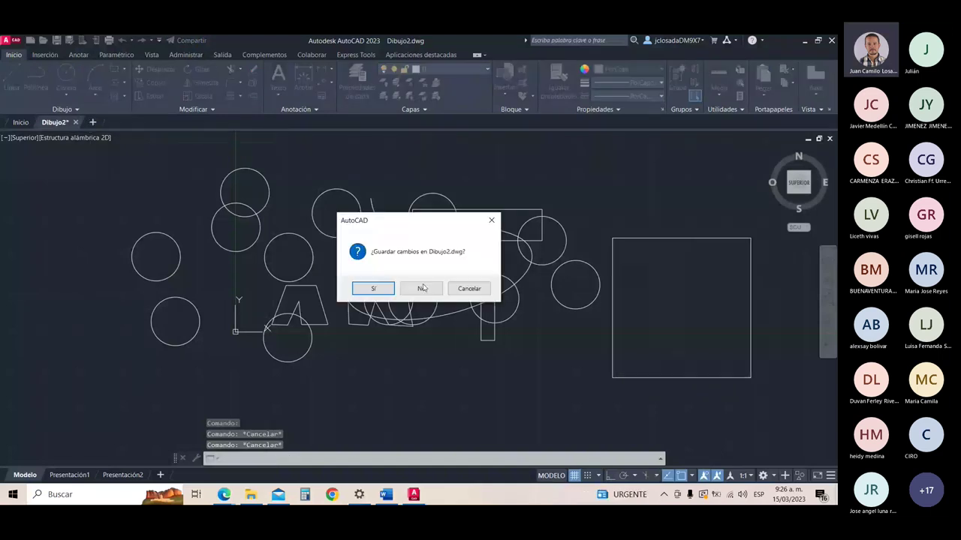
left_click(423, 288)
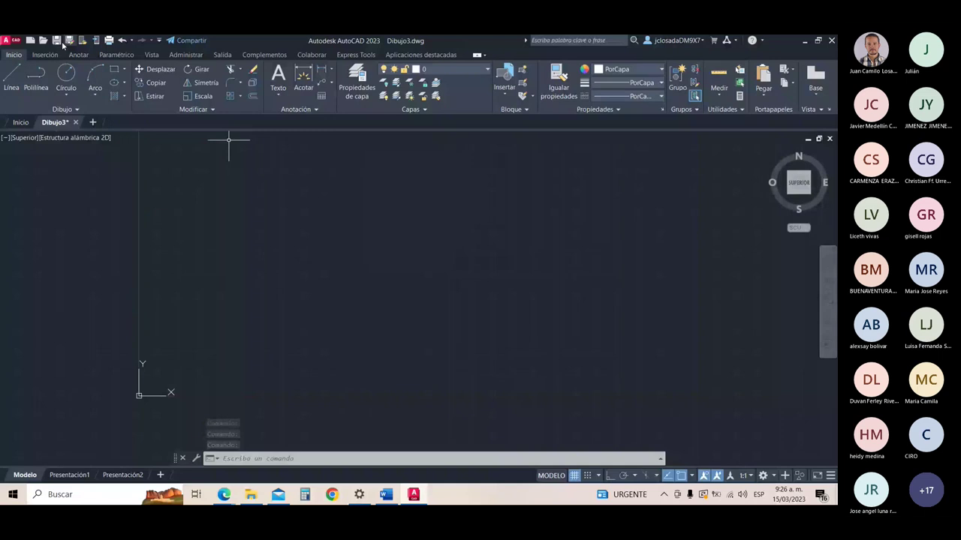
Step: Paste the Domino's logo image into the empty drawing, just above and to the right of the origin
left_click(7, 40)
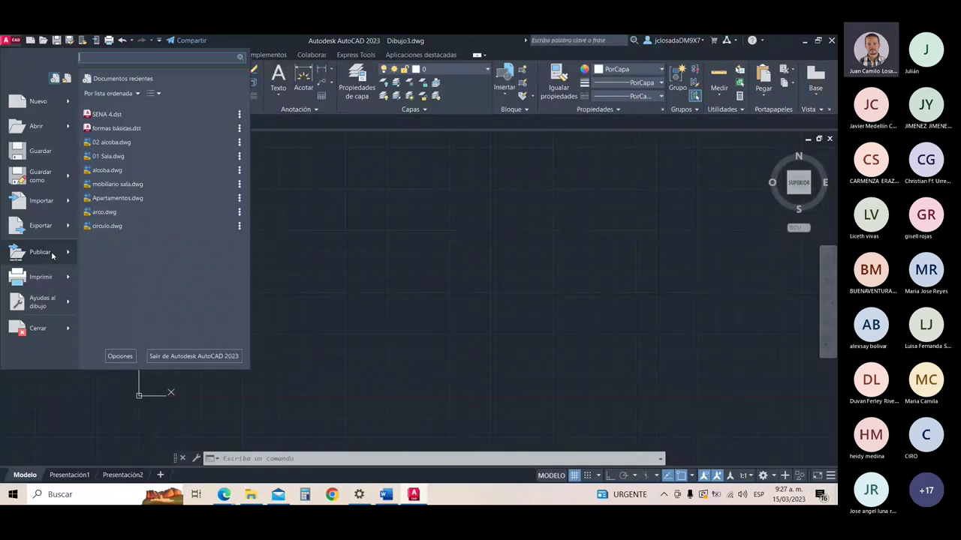
right_click(427, 283)
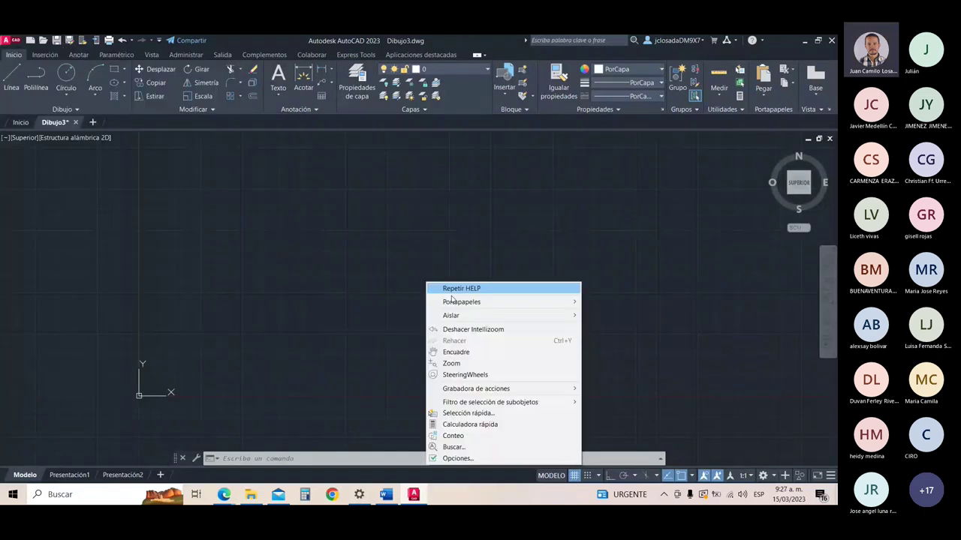
key("ctrl+shift+v")
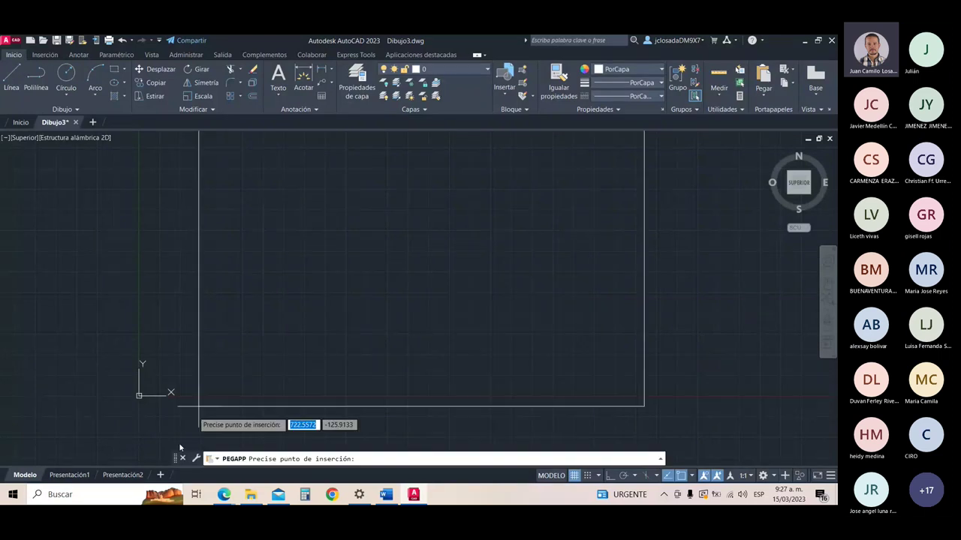
scroll(255, 387, "down", 3)
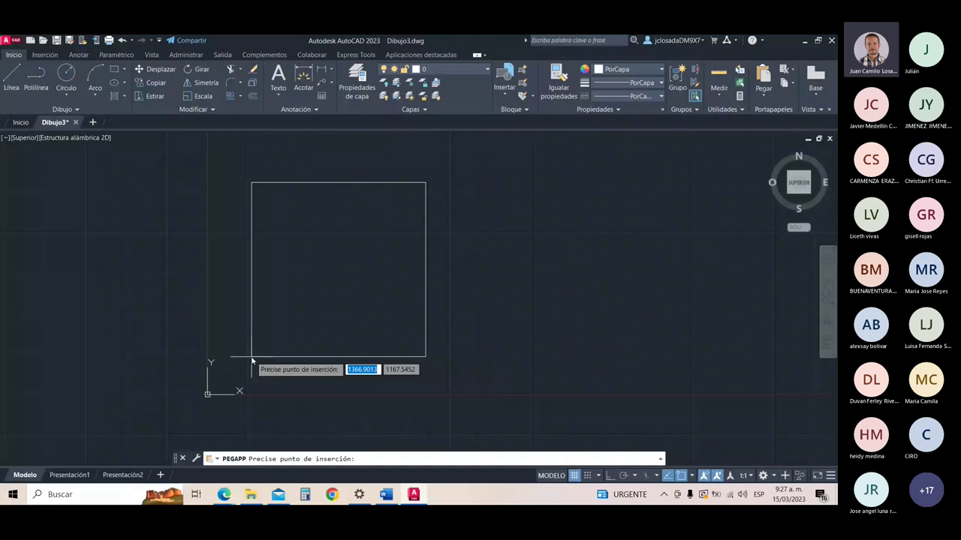
left_click(251, 361)
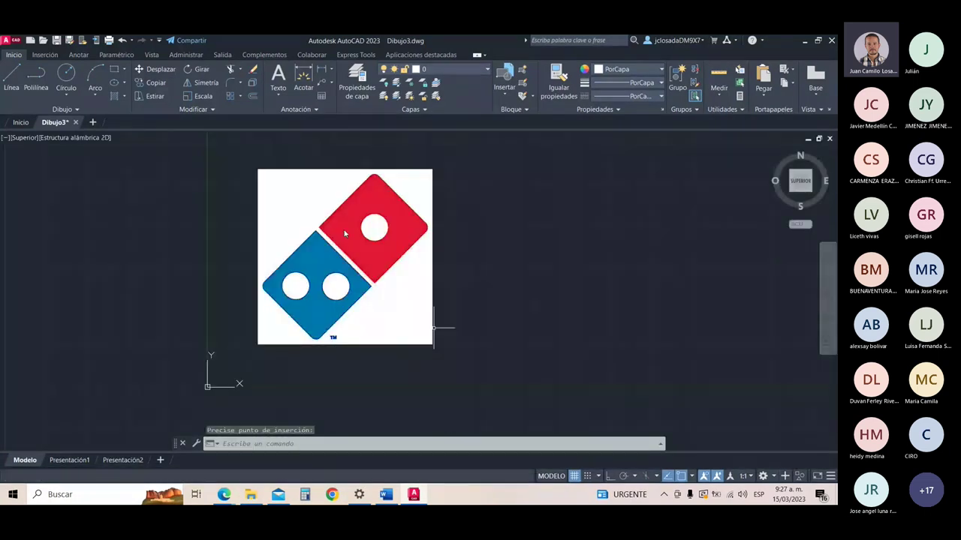
Step: Move the logo image to the right and slightly down from its pasted position
left_click(433, 328)
left_click(155, 69)
left_click(353, 223)
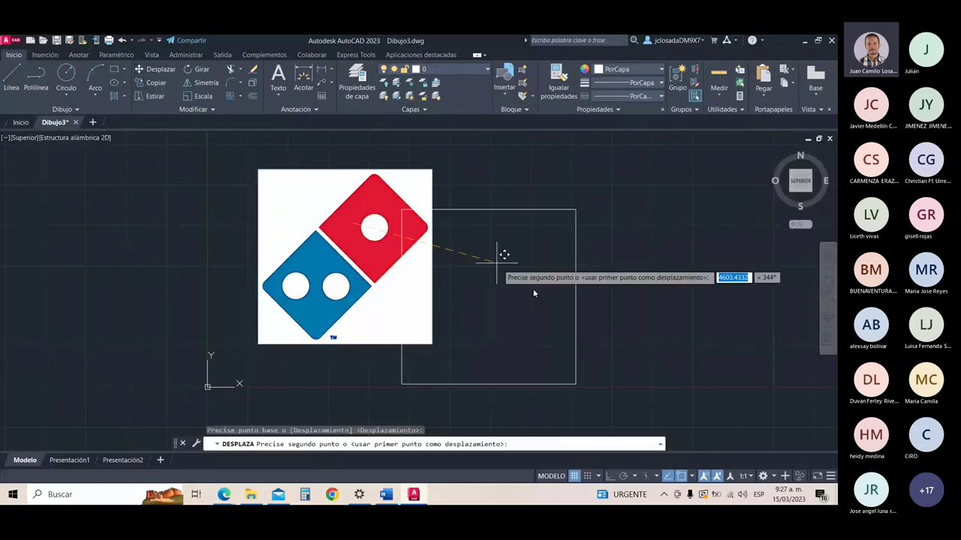
left_click(533, 289)
Step: Scale the logo image down to about a quarter of its size, using its upper-right corner as base point
left_click(533, 290)
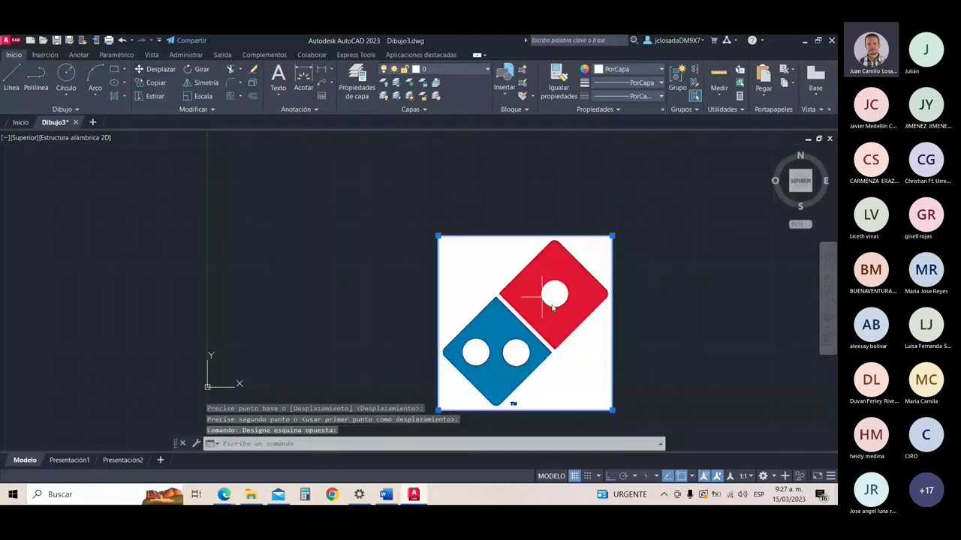
left_click(199, 96)
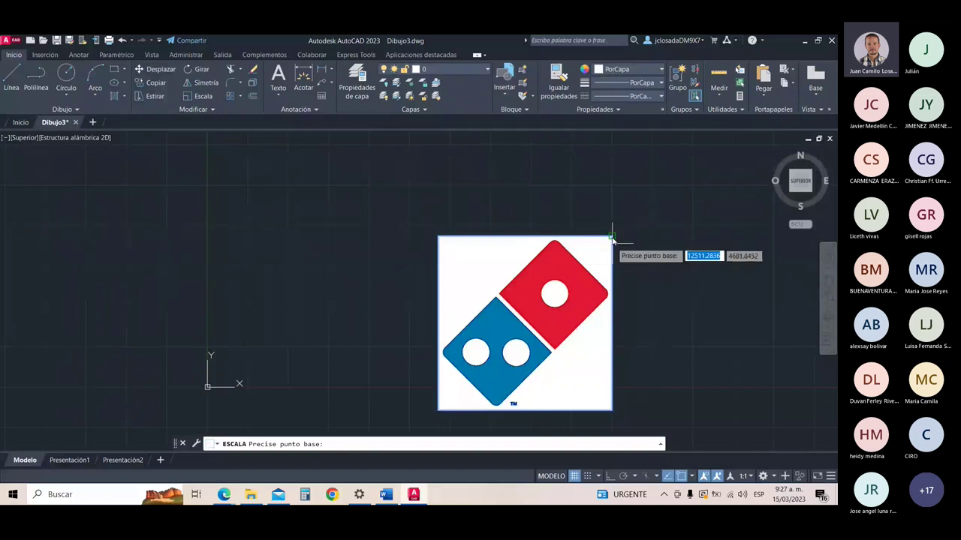
left_click(609, 238)
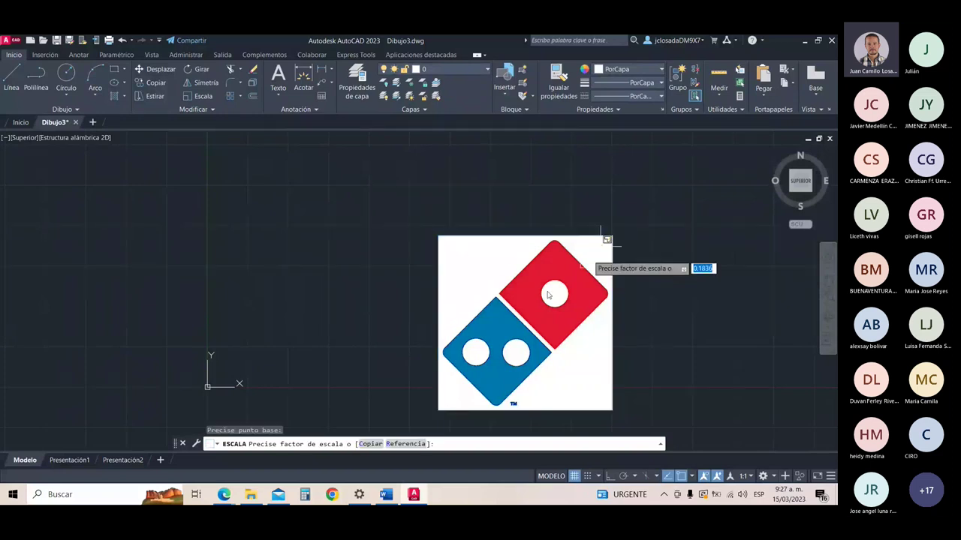
left_click(592, 252)
Step: Move the reduced logo image back next to the drawing's origin
left_click(598, 258)
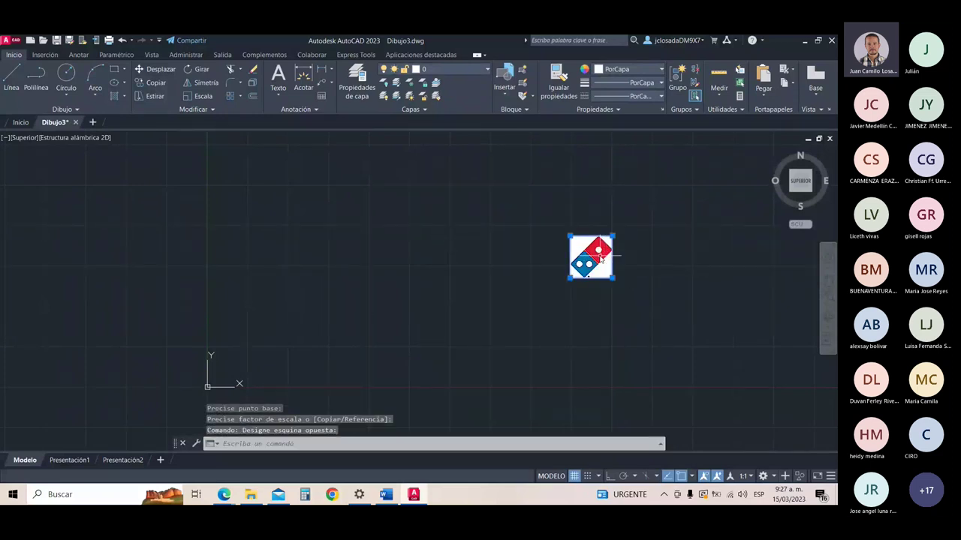
left_click(338, 318)
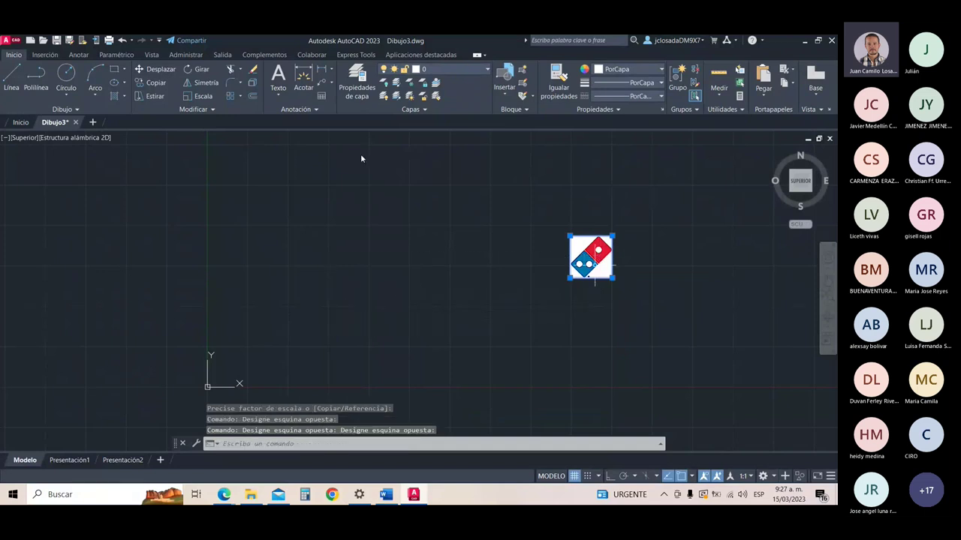
left_click(151, 71)
left_click(595, 259)
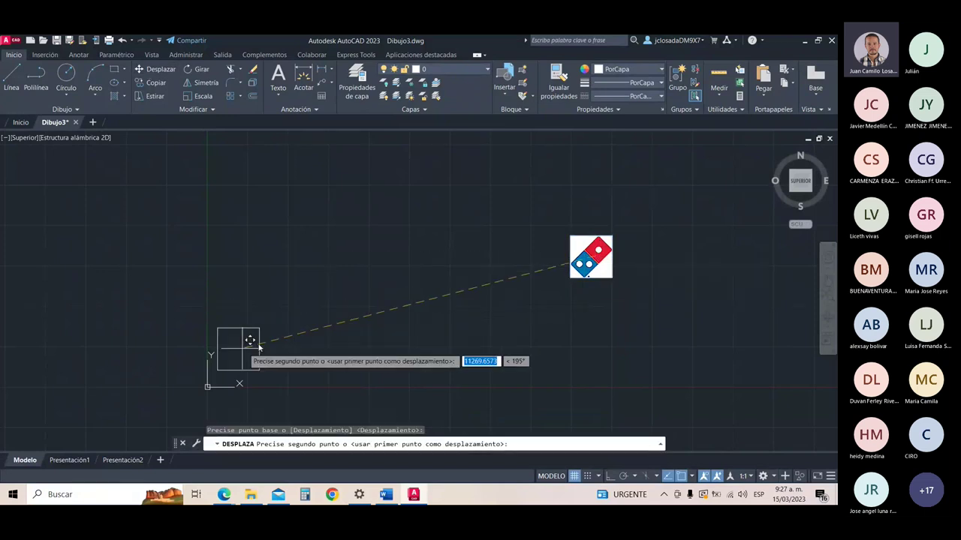
left_click(257, 345)
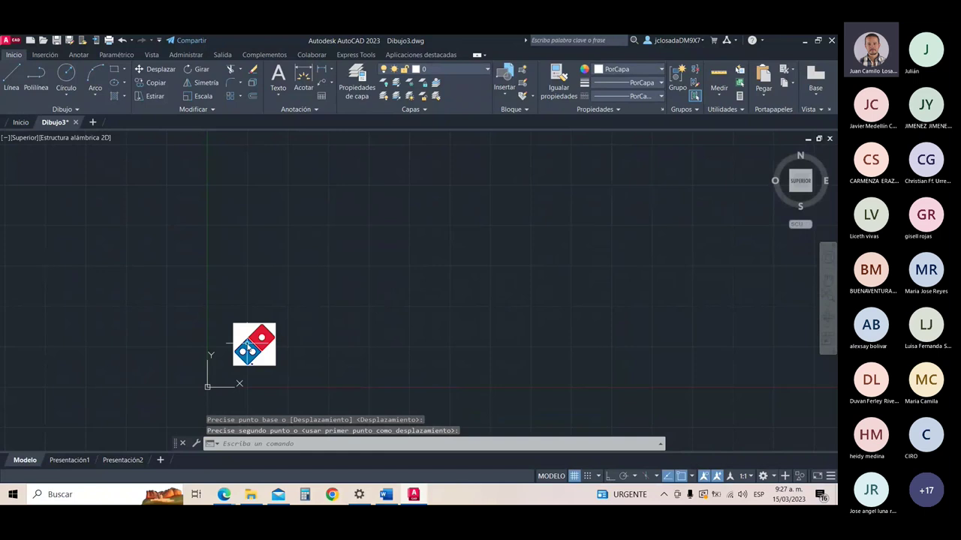
scroll(247, 346, "up", 5)
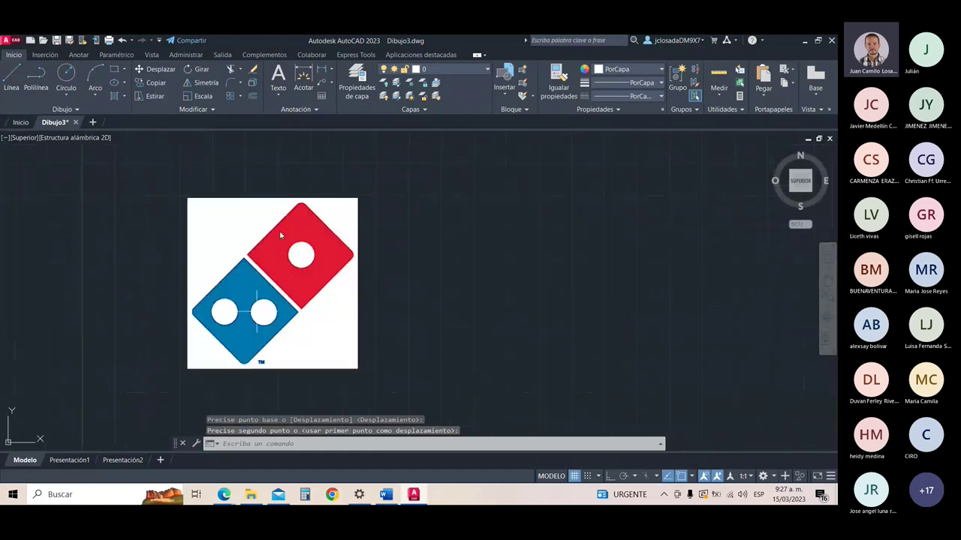
left_click(360, 275)
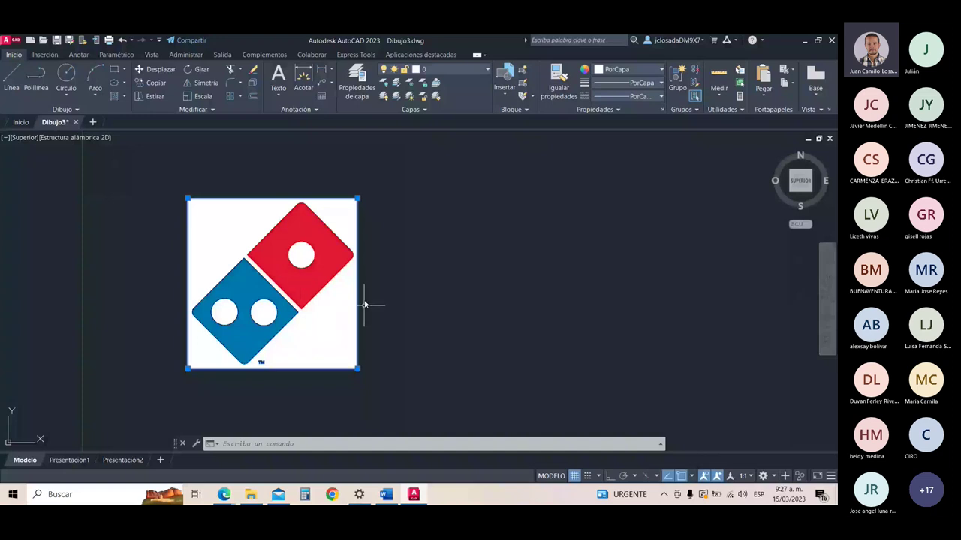
scroll(365, 305, "up", 2)
left_click(461, 278)
key("Escape")
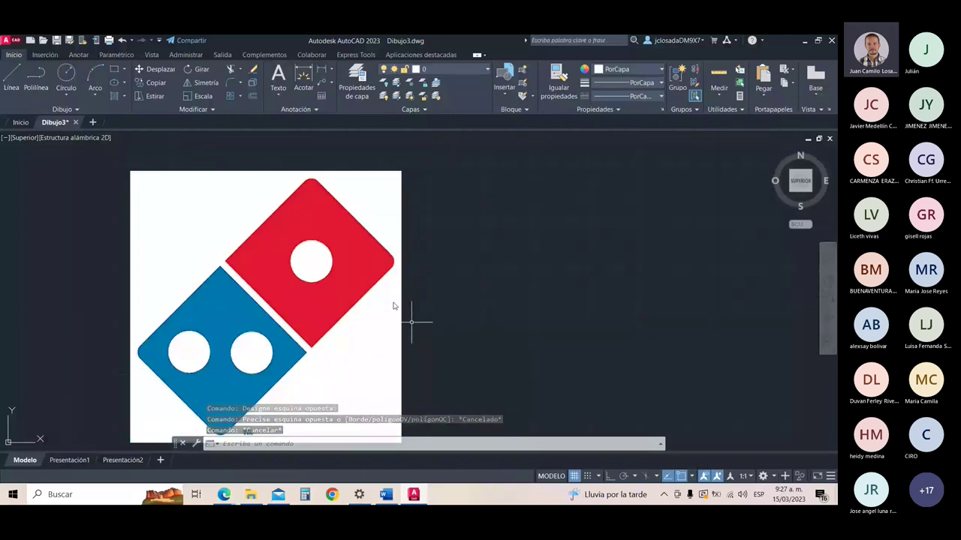
Step: Start a polyline at the red square's left corner, trace about 554 units up its upper-left edge at 45°, and round the top corner with an arc
left_click(40, 77)
scroll(303, 213, "up", 2)
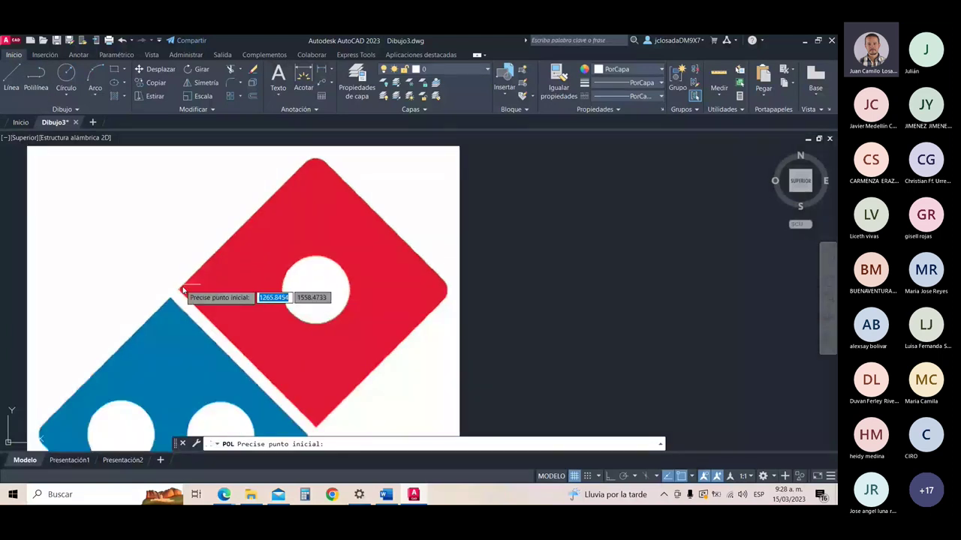
left_click(179, 291)
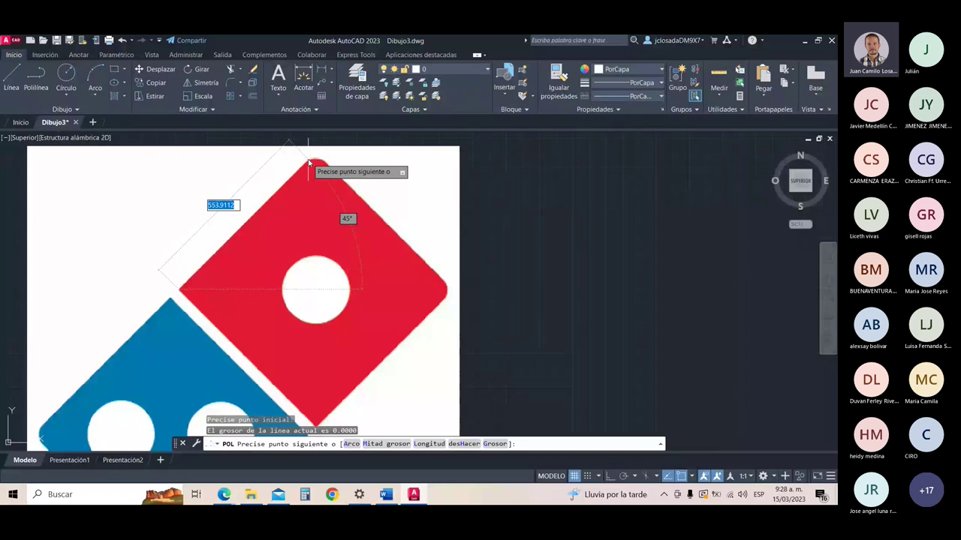
left_click(308, 159)
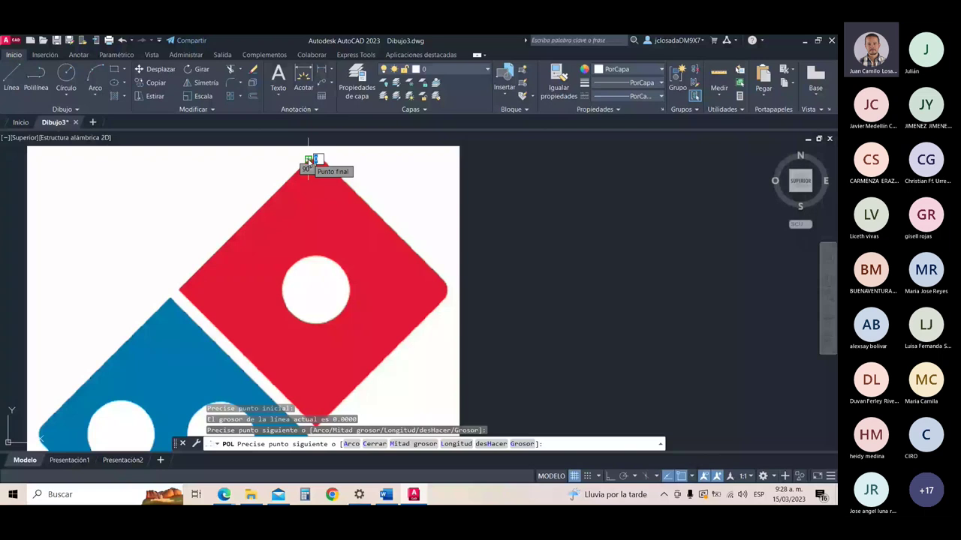
left_click(350, 443)
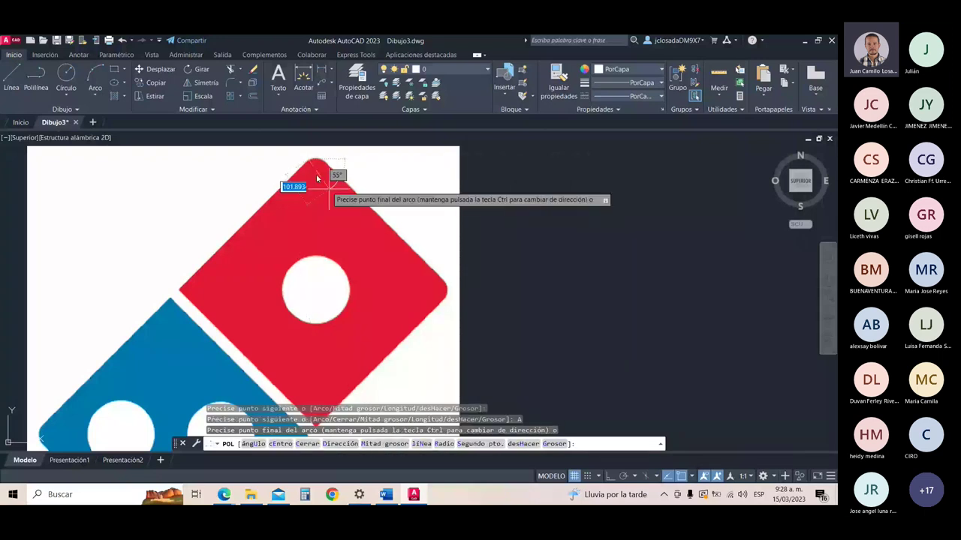
scroll(317, 178, "up", 5)
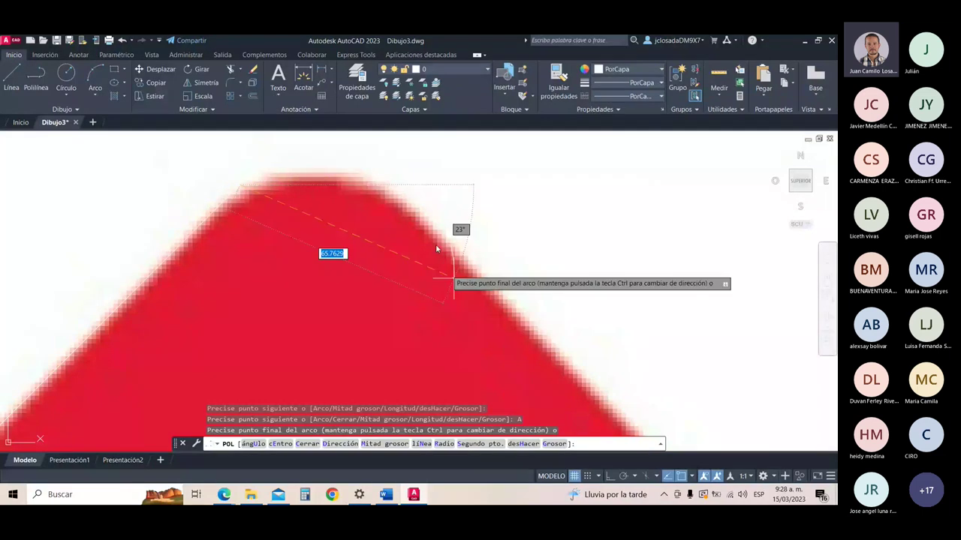
left_click(387, 201)
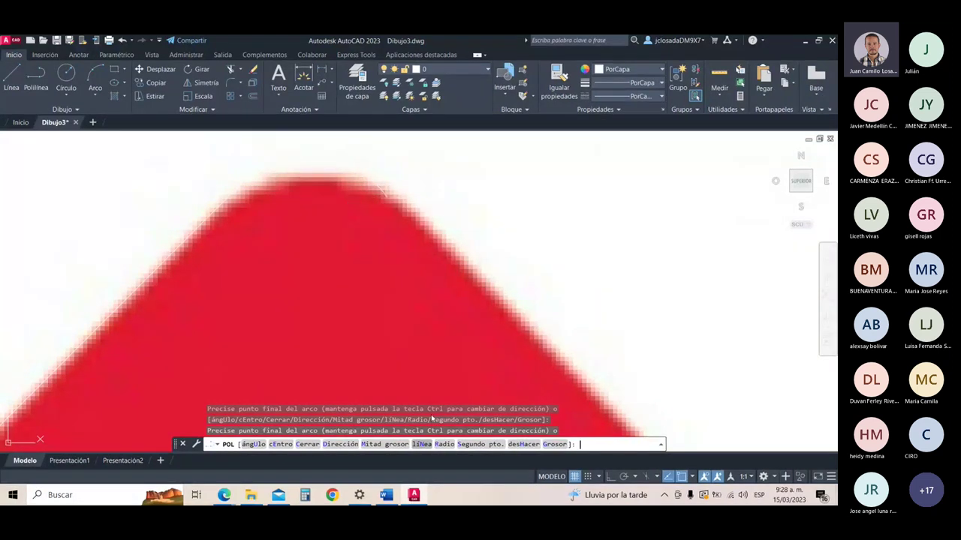
Step: Continue the polyline straight down the red square's upper-right edge and round its right corner with an arc segment
type("N")
key("Return")
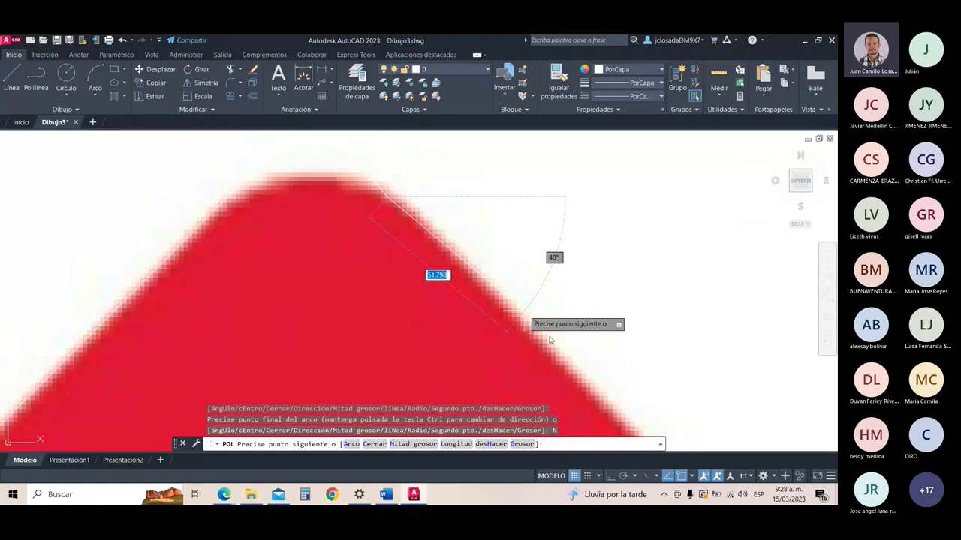
scroll(556, 353, "down", 4)
scroll(563, 370, "up", 2)
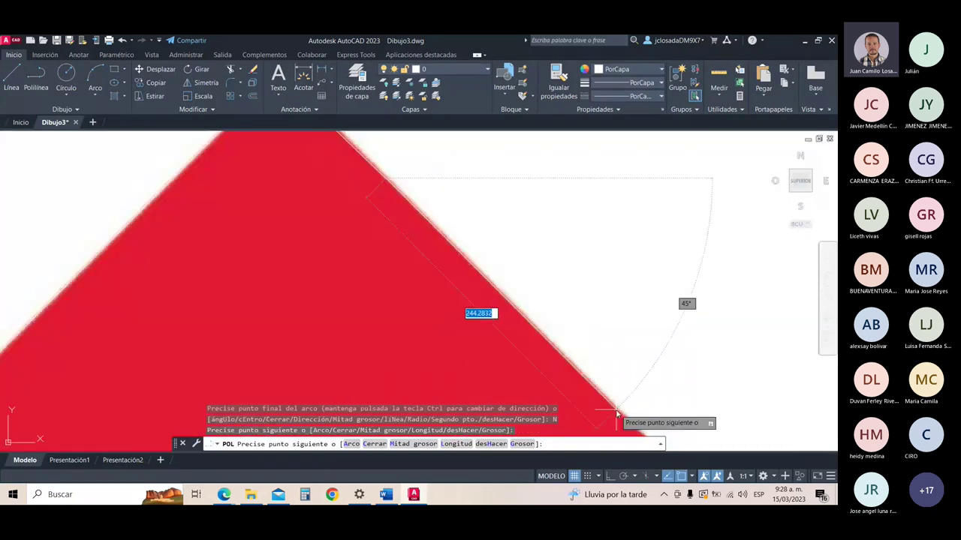
left_click(617, 413)
scroll(467, 286, "down", 3)
scroll(578, 386, "up", 3)
left_click(579, 386)
scroll(583, 362, "down", 1)
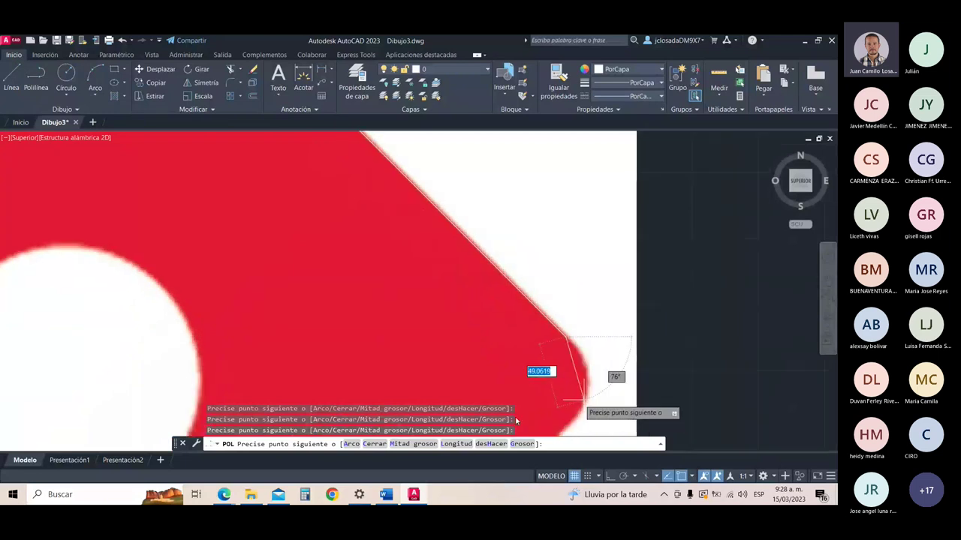
left_click(352, 444)
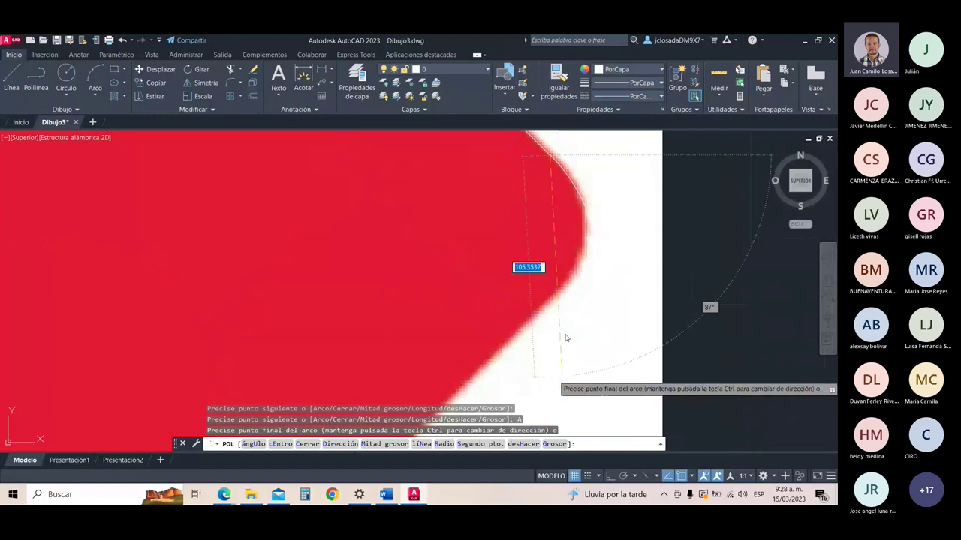
left_click(553, 297)
Step: Finish the red square's outline with straight segments through its bottom corner back to the starting point at the left corner
scroll(525, 315, "down", 5)
type("N")
key("Return")
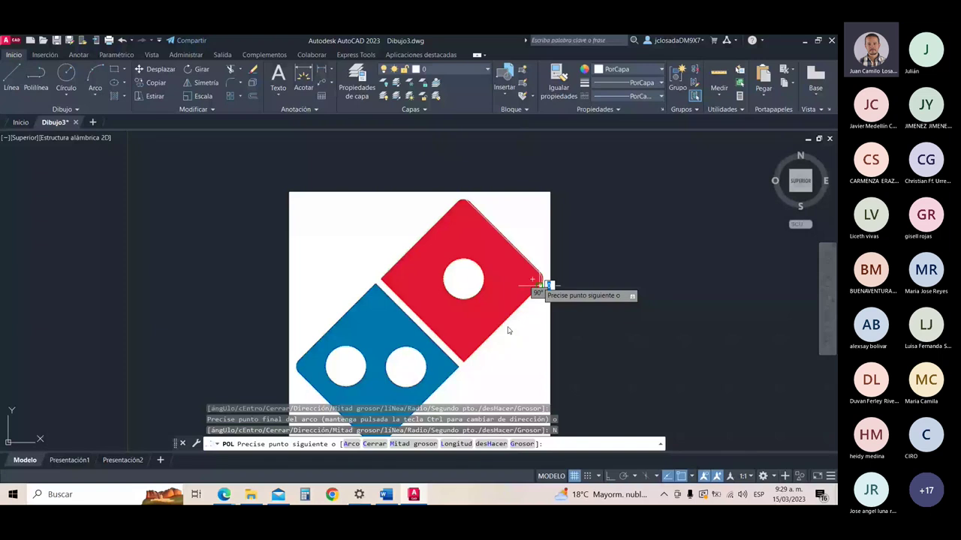
scroll(508, 331, "up", 4)
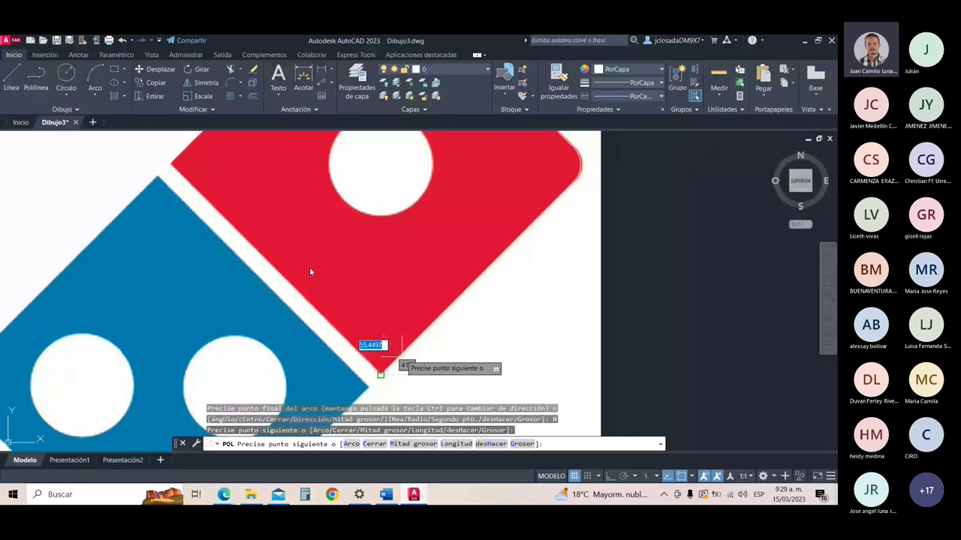
left_click(169, 164)
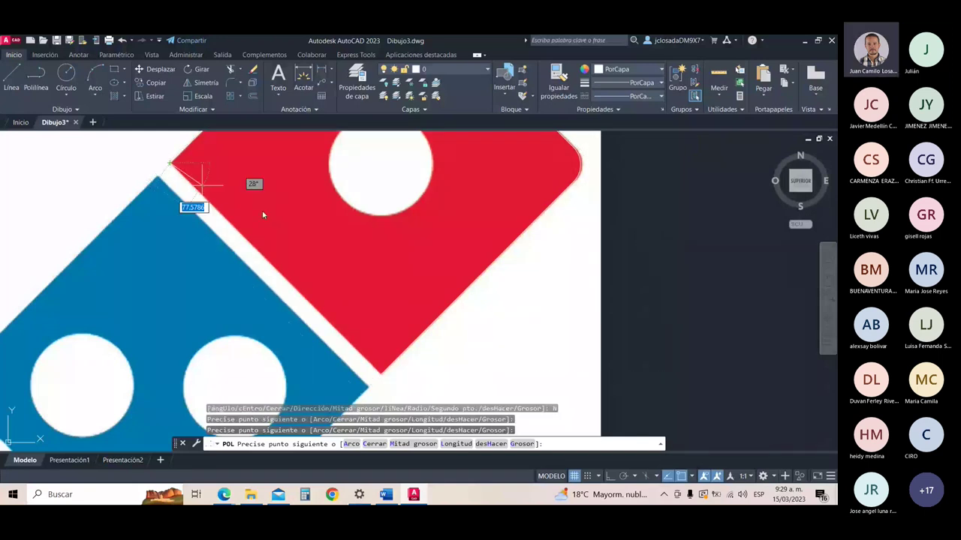
key("Escape")
scroll(343, 204, "down", 2)
scroll(320, 208, "down", 1)
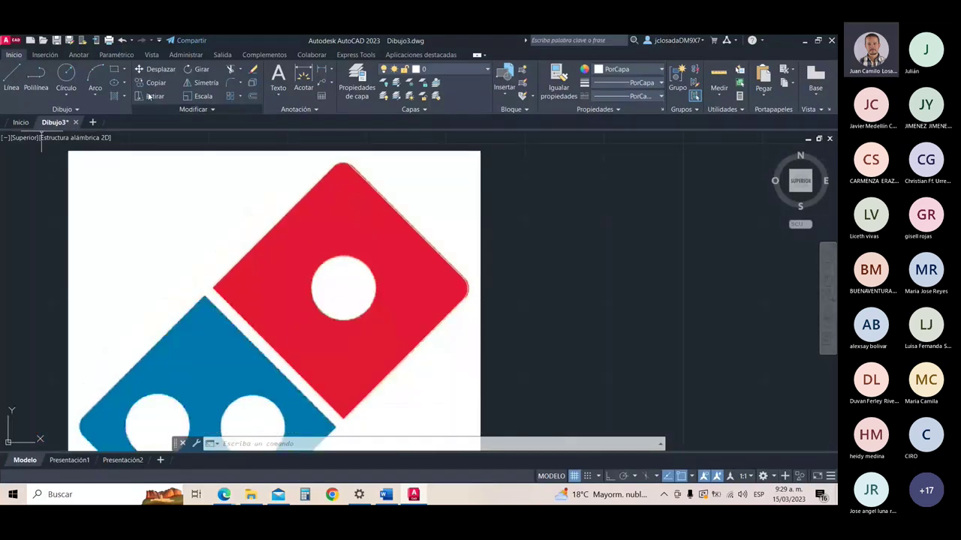
scroll(526, 199, "down", 4)
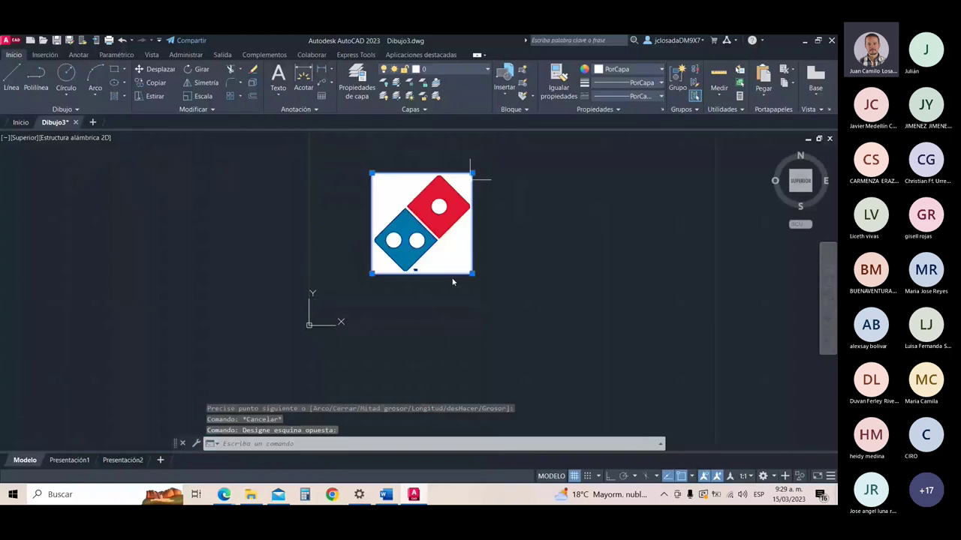
left_click(450, 242)
key("Escape")
key("Escape")
left_click(154, 70)
left_click(462, 265)
left_click(460, 263)
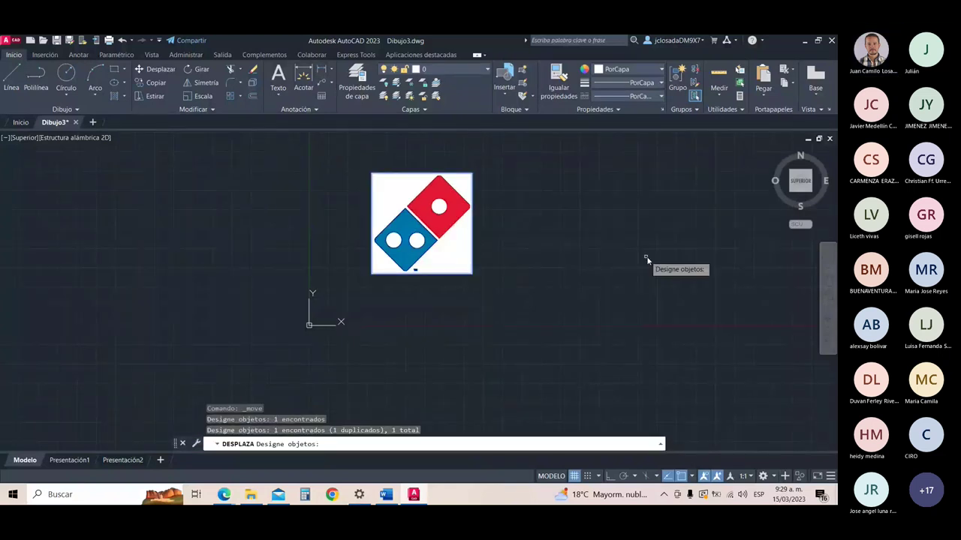
key("Escape")
left_click(160, 71)
left_click(469, 255)
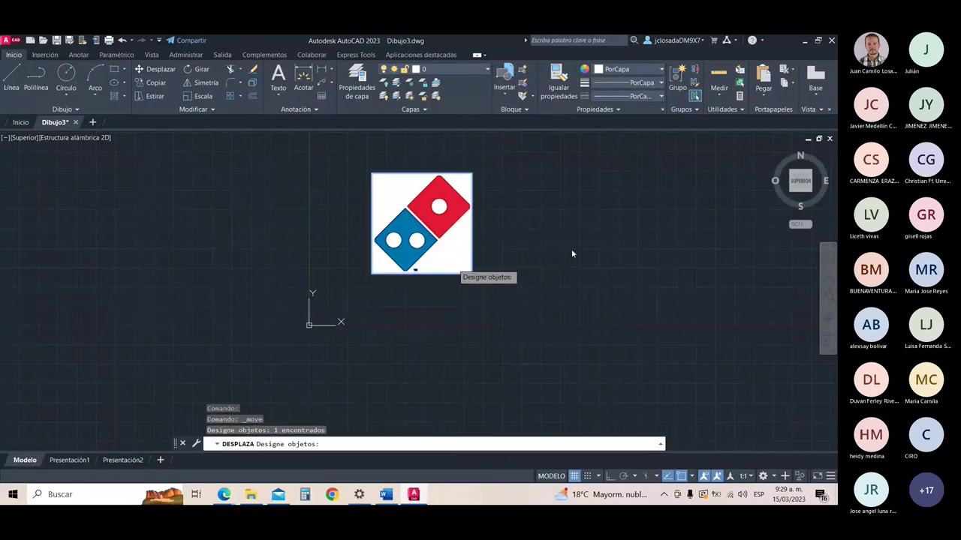
key("Escape")
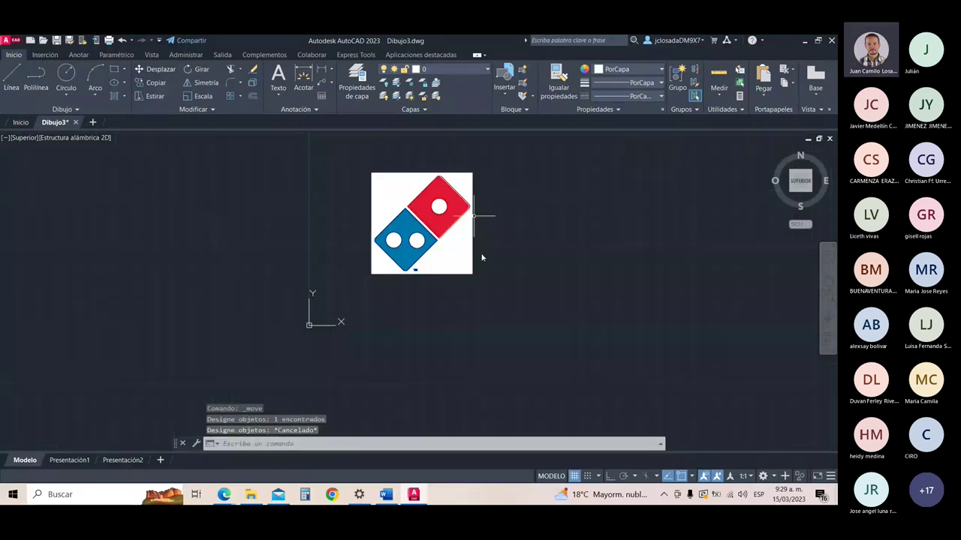
Step: Move the logo image about 2419 units right to inspect the traced red outline on its own, and undo the move
left_click(471, 257)
key("space")
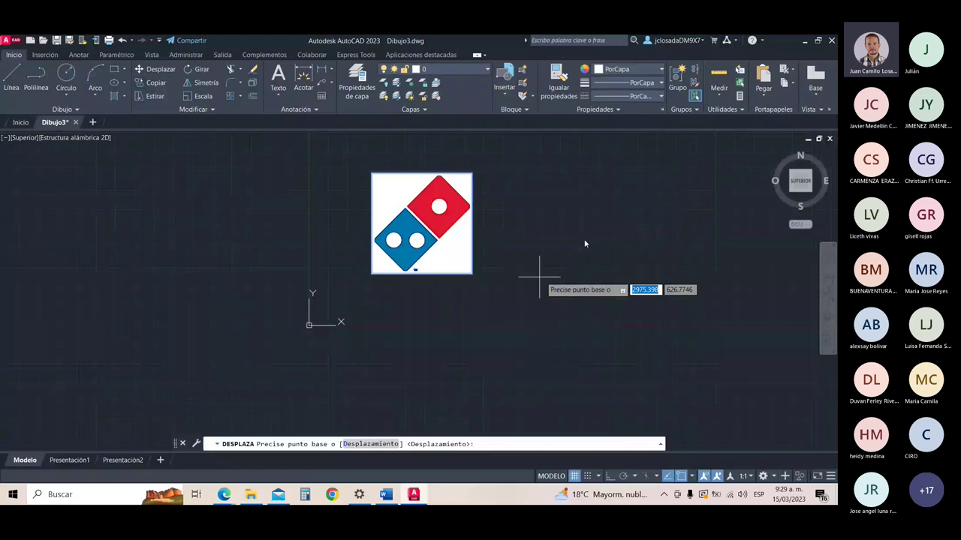
left_click(467, 244)
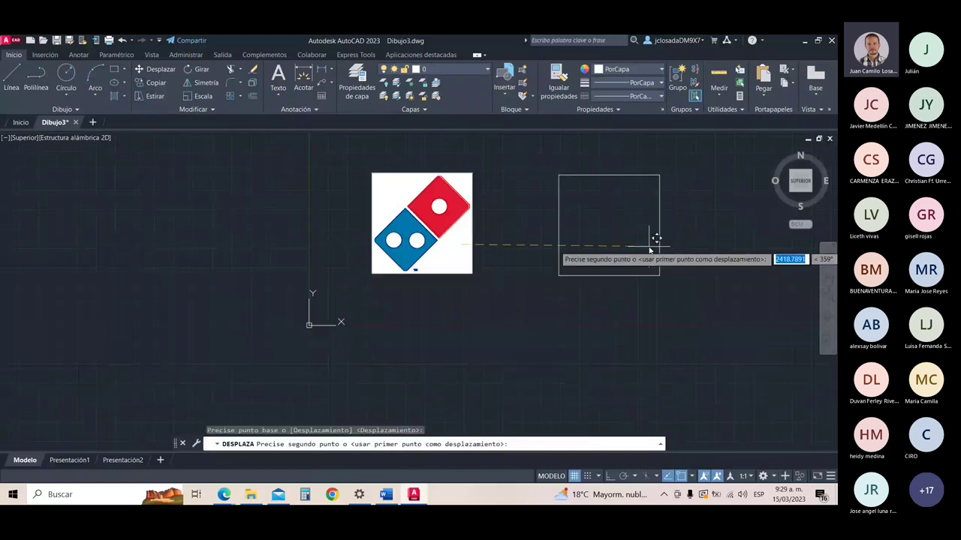
left_click(650, 248)
scroll(462, 188, "up", 5)
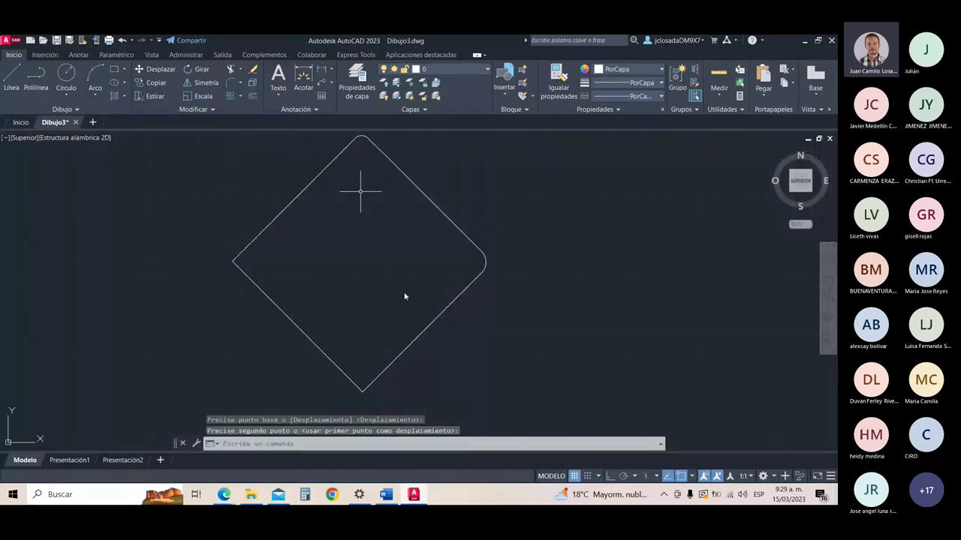
scroll(404, 297, "down", 5)
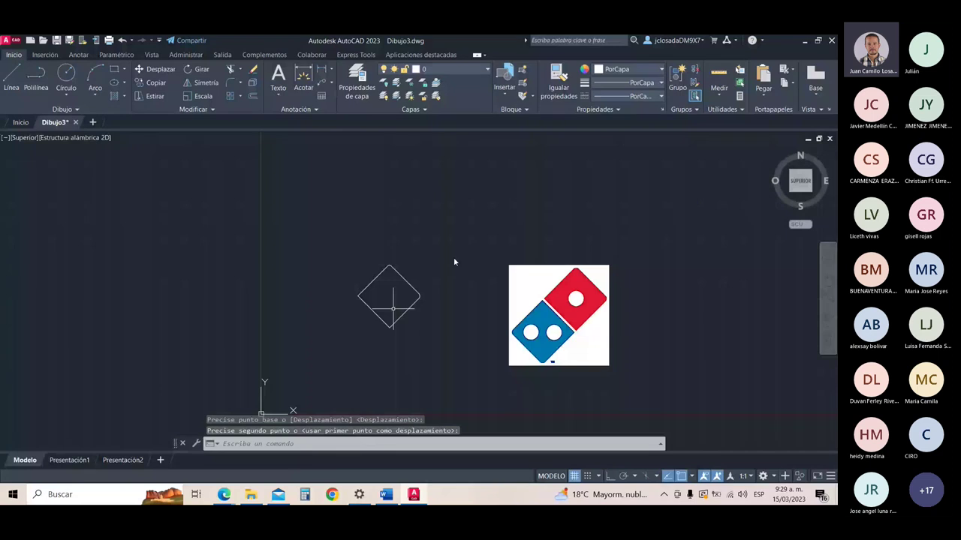
middle_click_drag(454, 261, 502, 171)
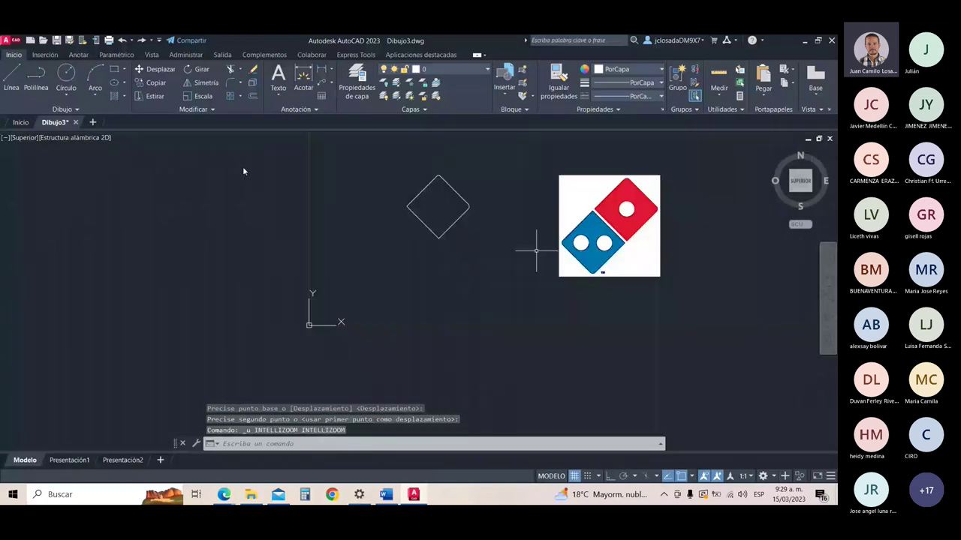
key("ctrl+z")
Step: Start a polyline at the blue square's top corner and trace its upper-right edge, about 589 units at 45°, to the right corner
middle_click_drag(365, 389, 439, 266)
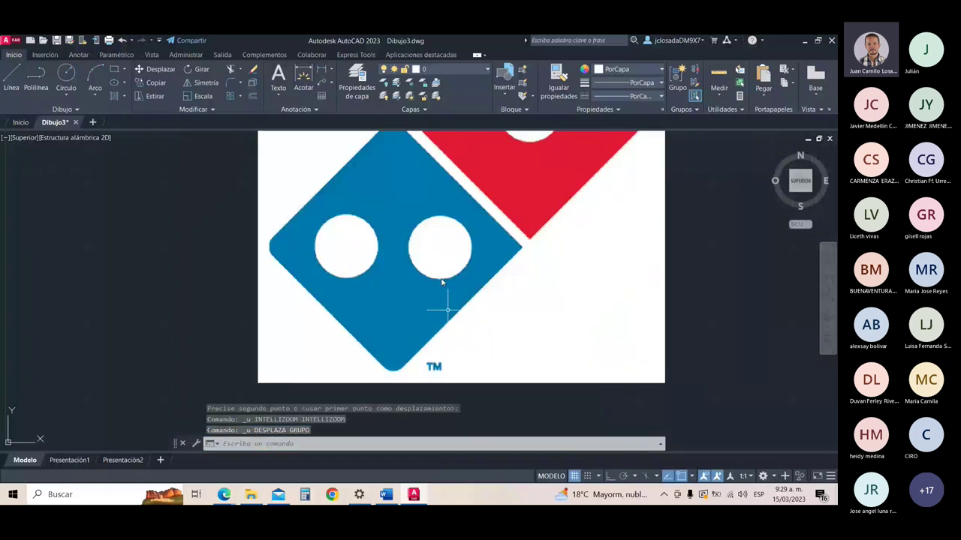
scroll(436, 266, "down", 2)
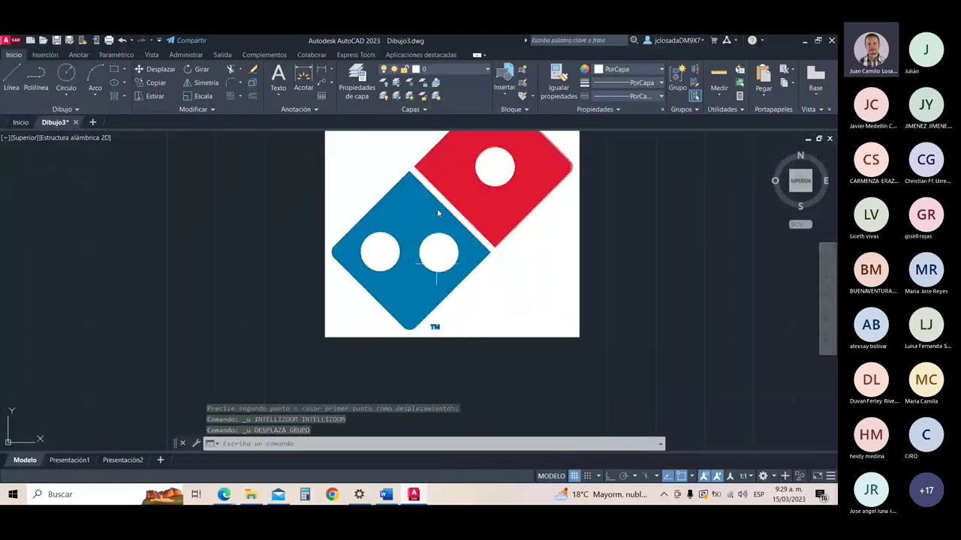
scroll(438, 214, "up", 2)
type("pol")
key("Return")
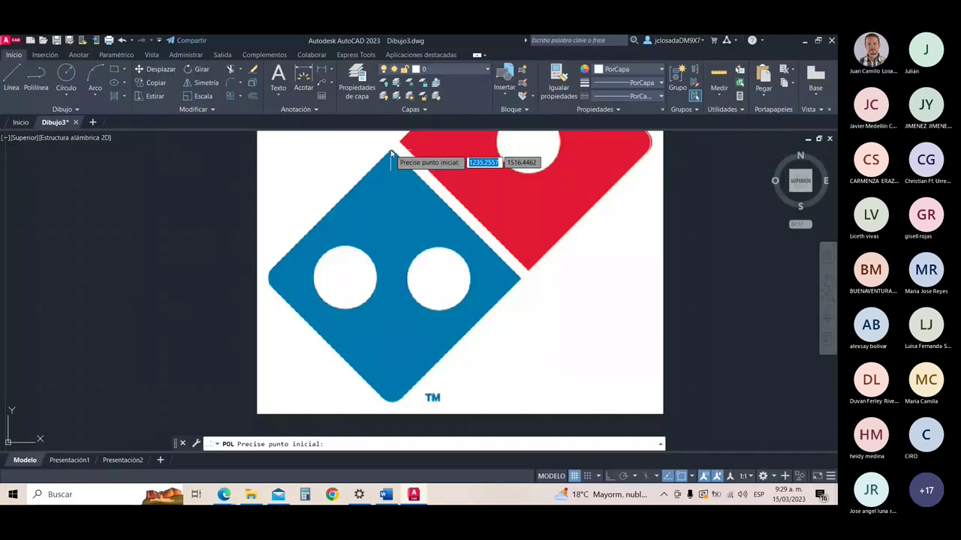
left_click(391, 153)
scroll(391, 153, "up", 5)
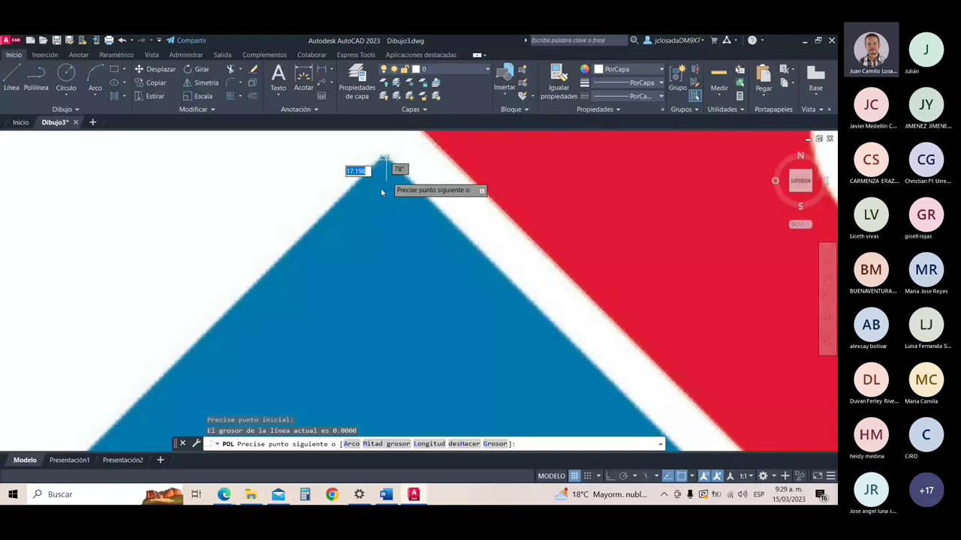
scroll(380, 192, "down", 3)
middle_click_drag(661, 421, 477, 280)
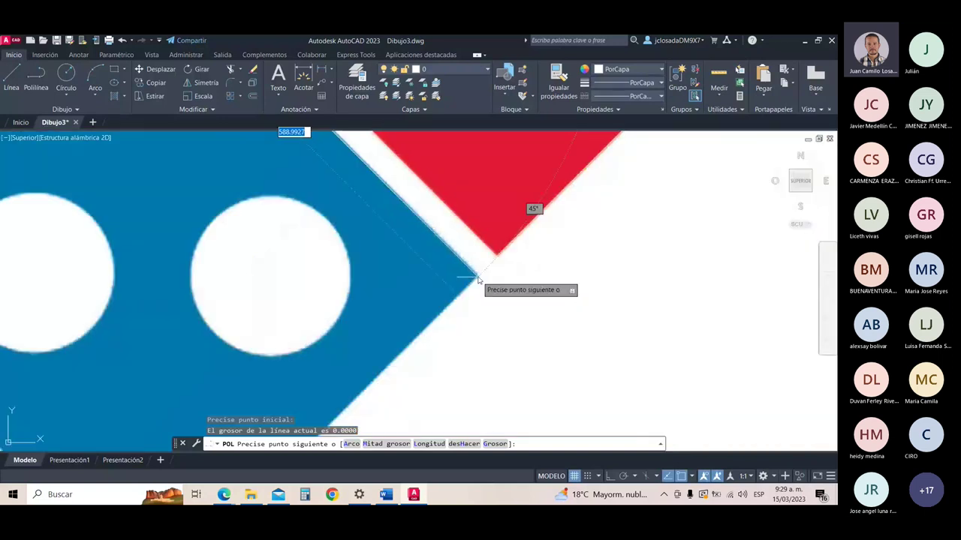
left_click(477, 279)
Step: Continue the polyline about 554 units along the blue square's lower-right edge and round its bottom corner with an arc segment
scroll(397, 367, "down", 3)
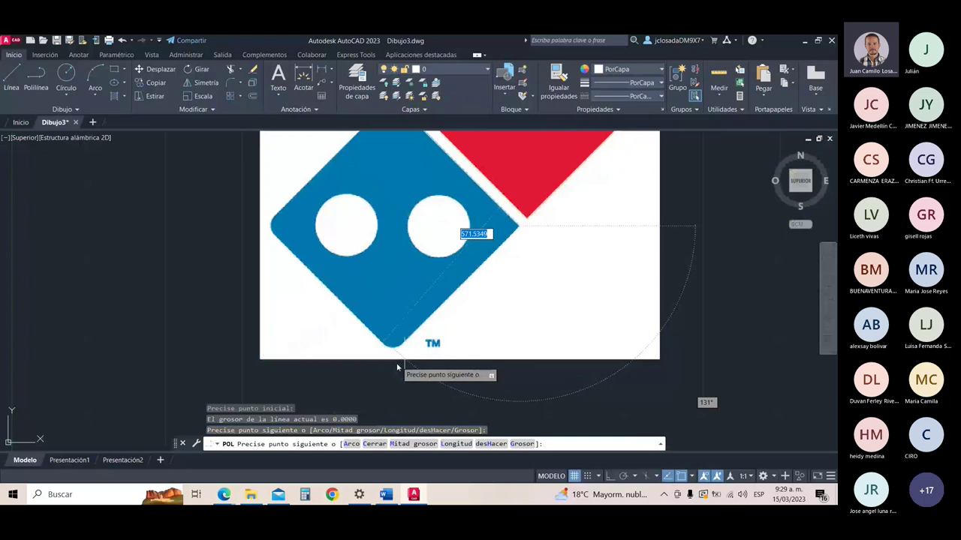
scroll(397, 367, "up", 5)
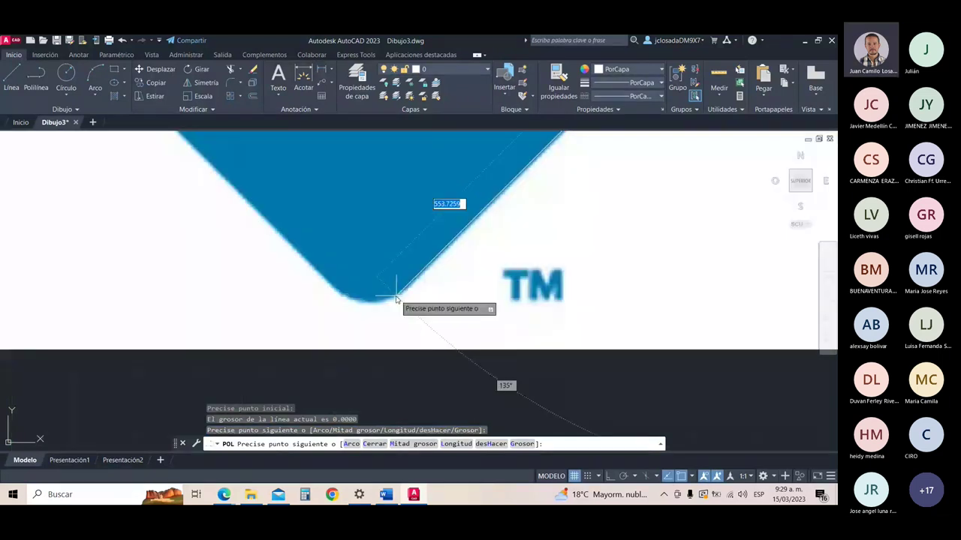
left_click(397, 297)
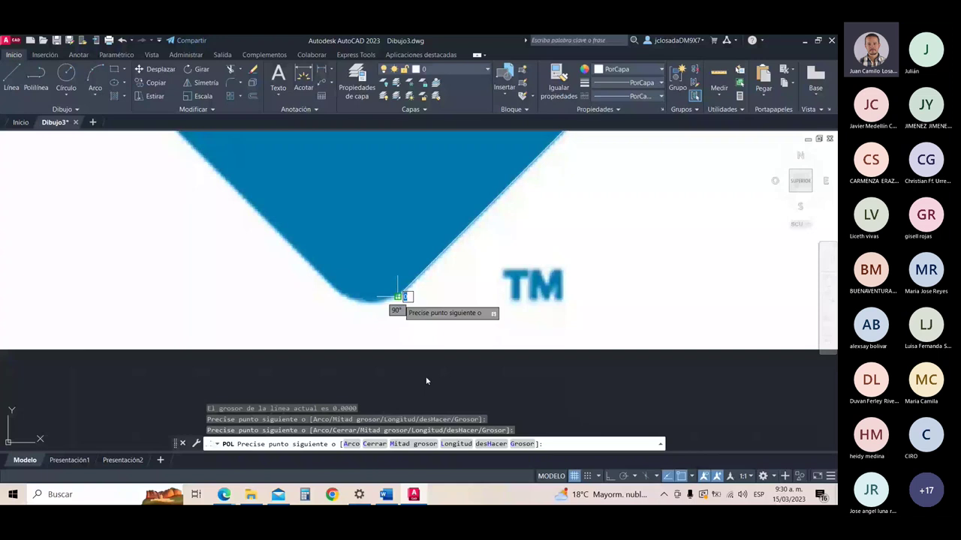
left_click(351, 445)
scroll(348, 319, "up", 3)
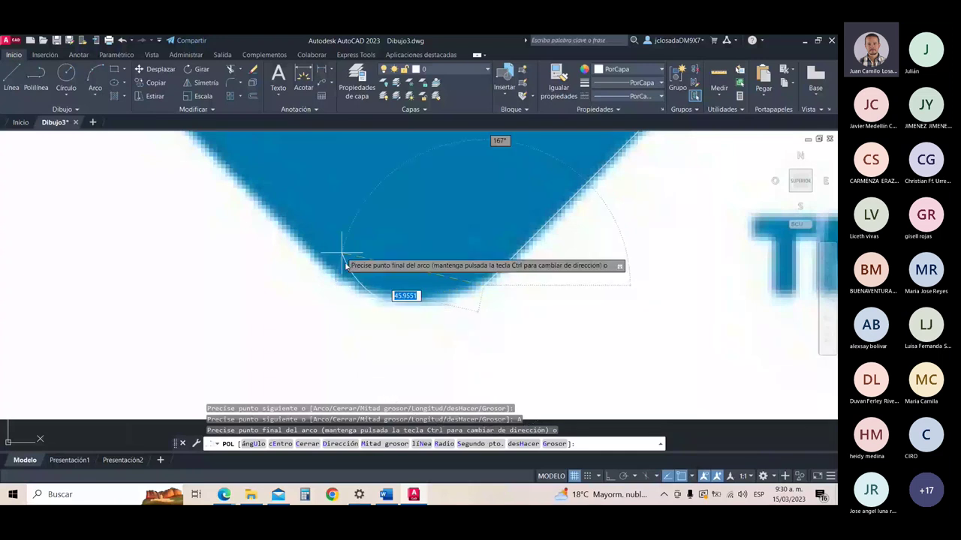
left_click(343, 273)
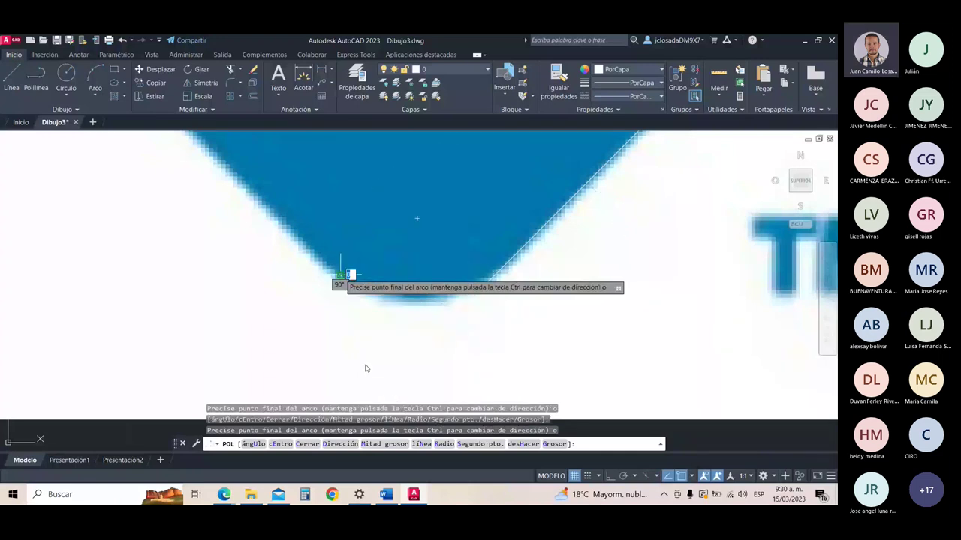
Step: Continue the polyline with a straight segment of about 520 units along the blue square's lower-left edge to its left corner
type("N")
key("Return")
scroll(407, 380, "down", 6)
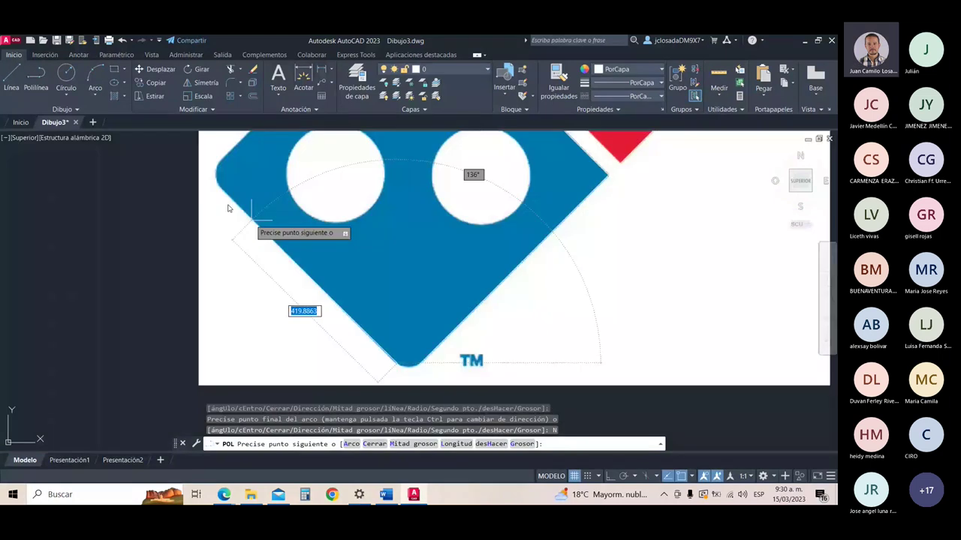
scroll(229, 208, "up", 4)
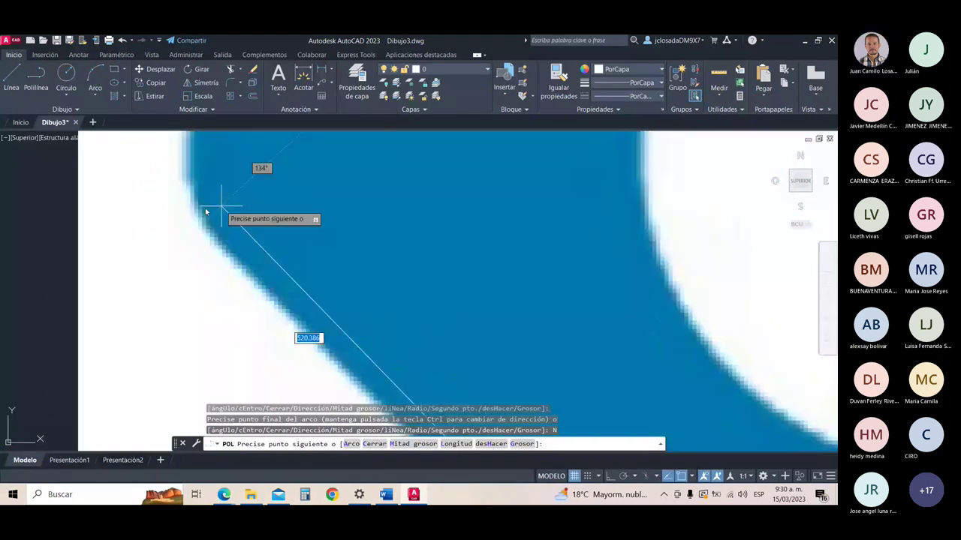
left_click(207, 212)
scroll(249, 271, "down", 4)
Step: Round the blue square's left corner with an arc segment and finish the outline with a straight segment back to the top corner
type("A")
key("Return")
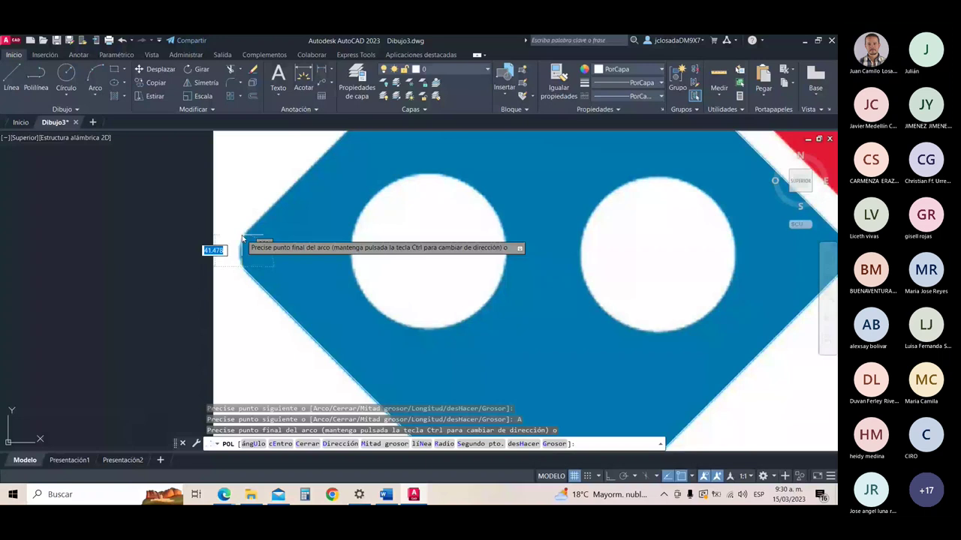
type("N")
key("Return")
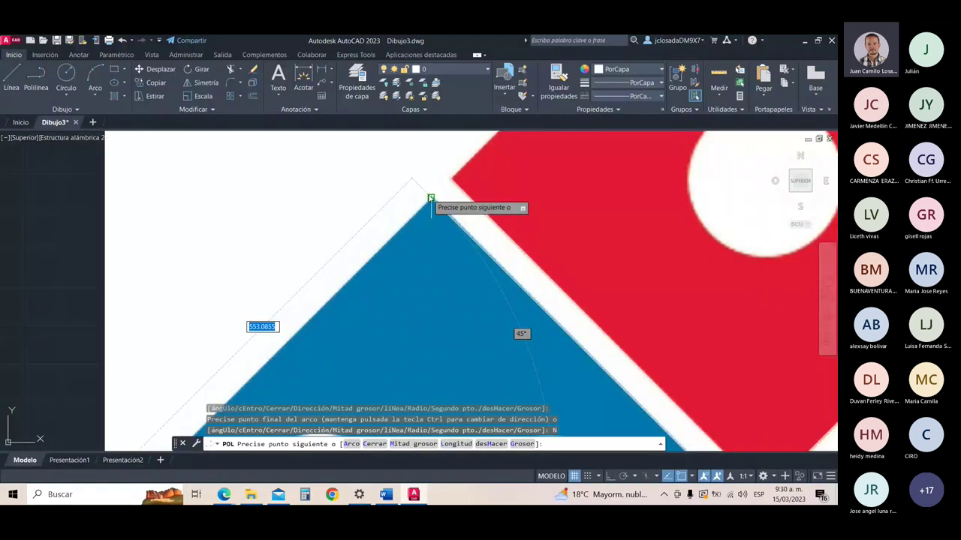
left_click(431, 199)
key("Return")
scroll(431, 199, "down", 5)
middle_click_drag(515, 171, 464, 206)
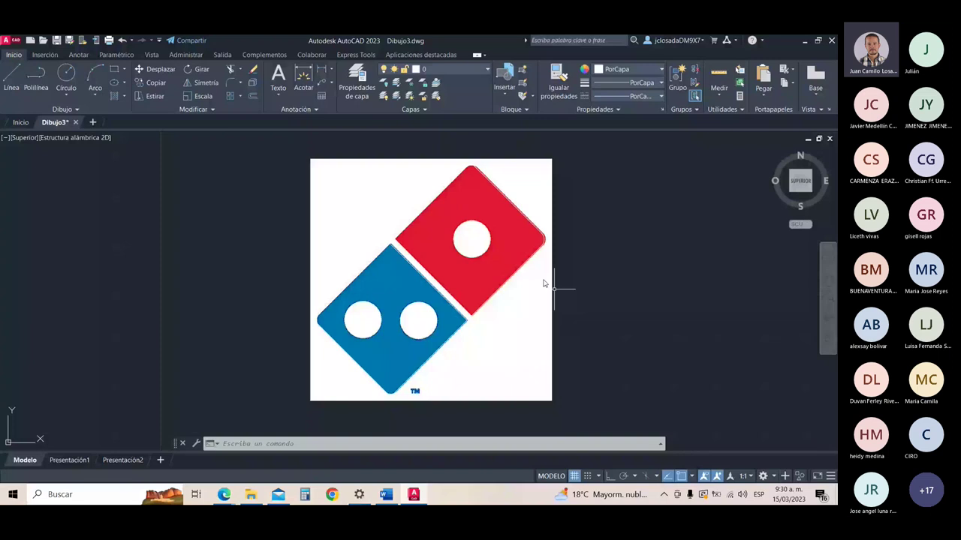
Step: Start a new hatch and set its type to solid (Sólido)
left_click(544, 243)
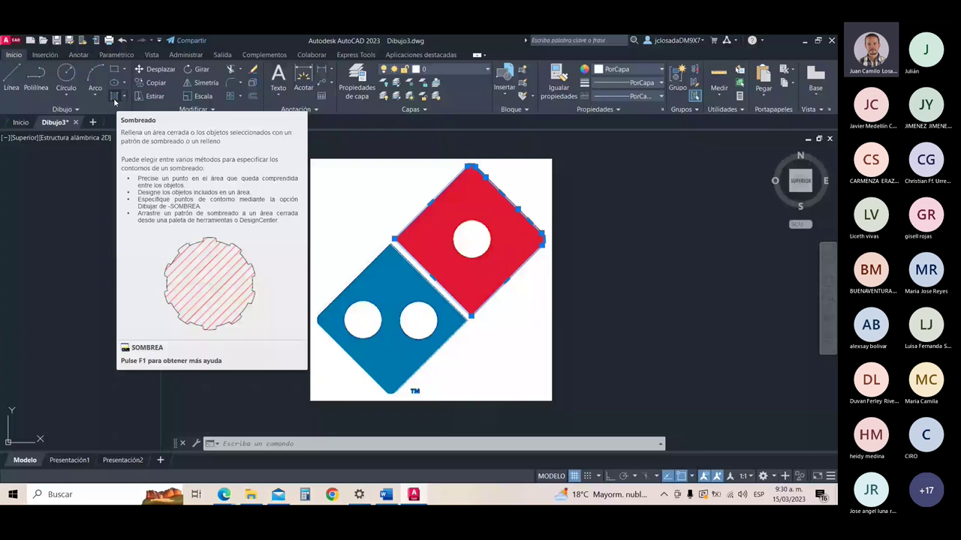
left_click(114, 97)
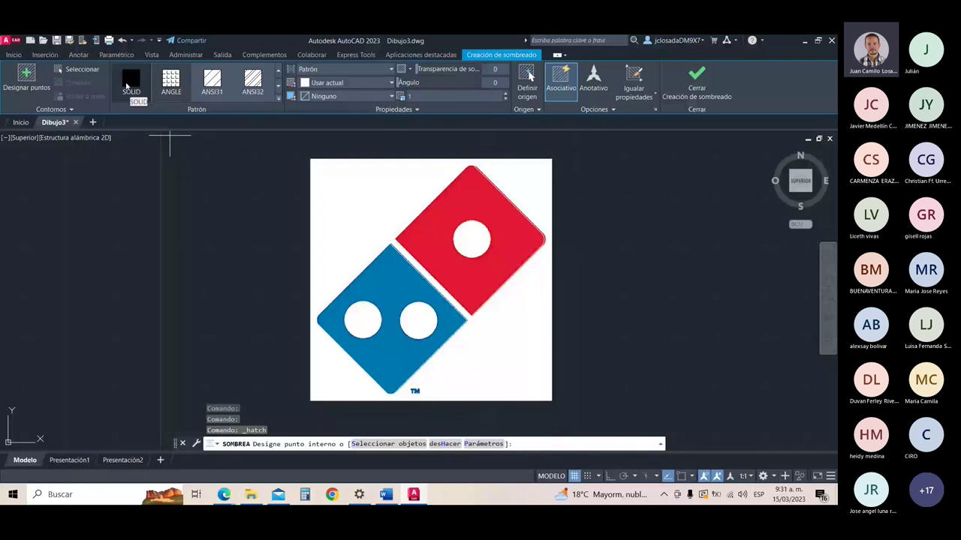
left_click(391, 69)
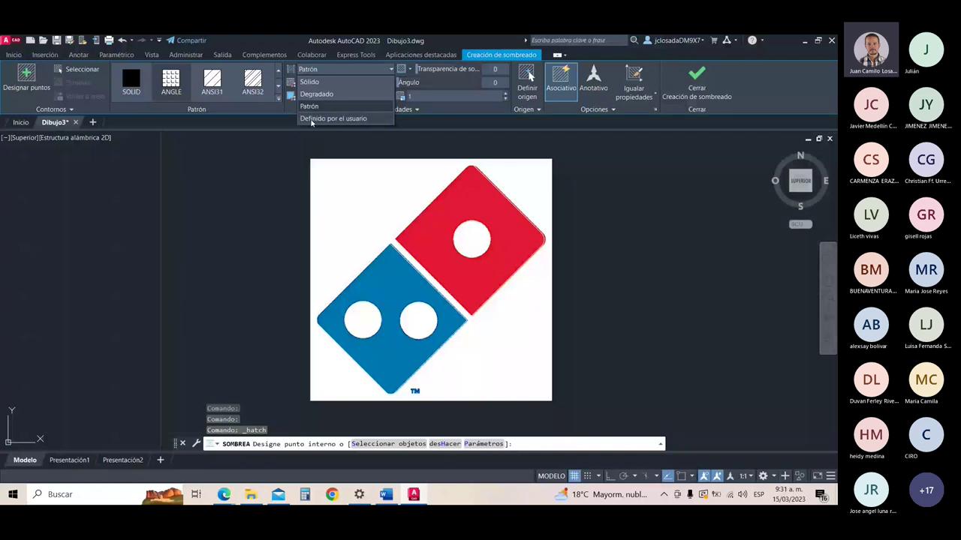
left_click(329, 82)
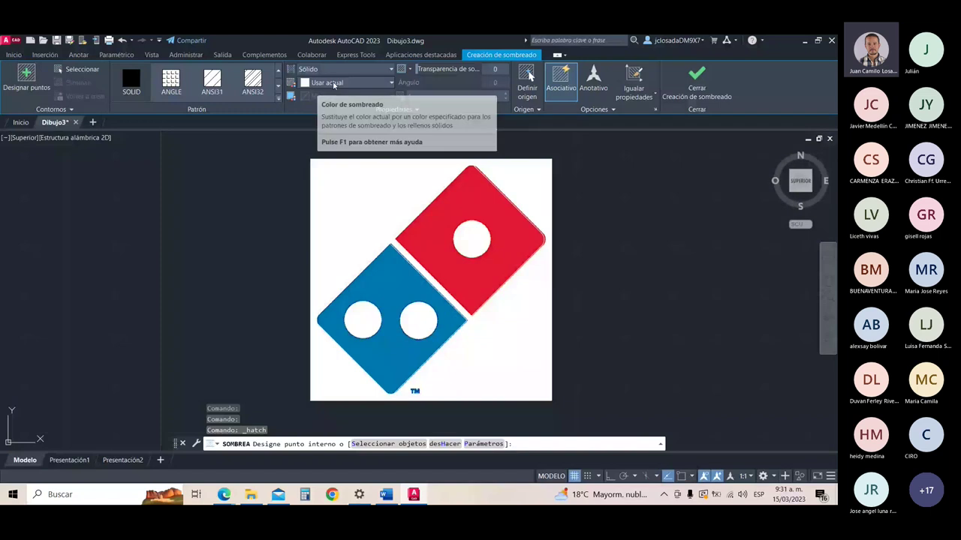
Step: Set the hatch colour to index colour 12 and fill the inside of the red square's outline
left_click(334, 83)
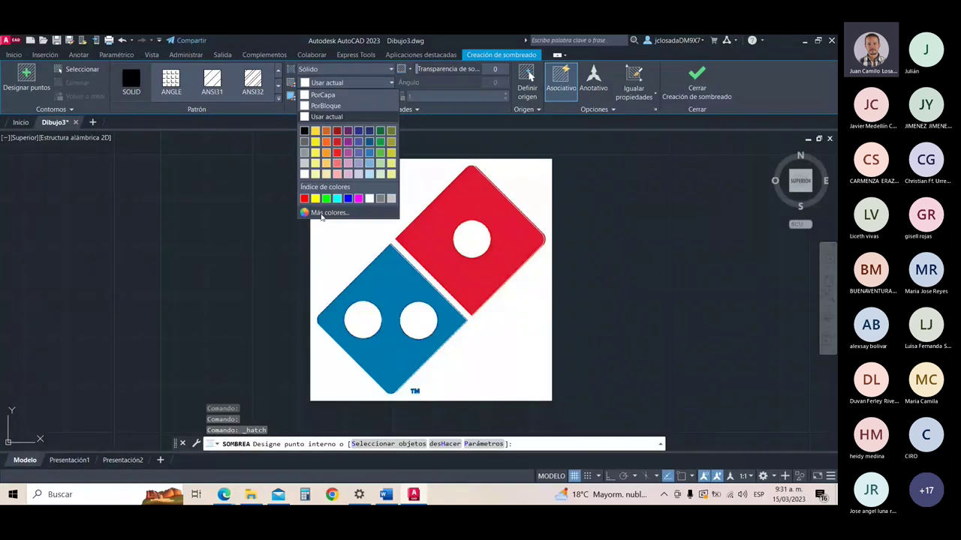
left_click(321, 215)
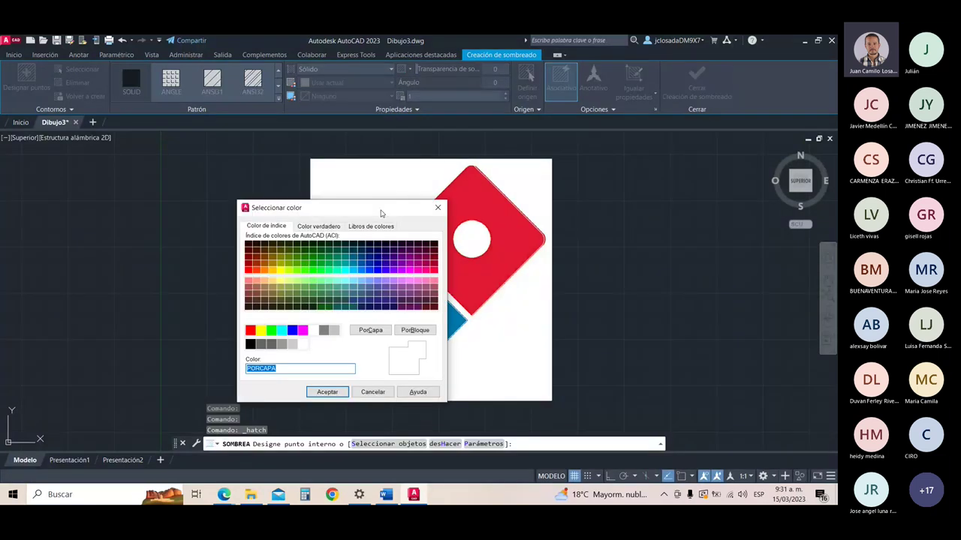
left_click_drag(275, 204, 601, 172)
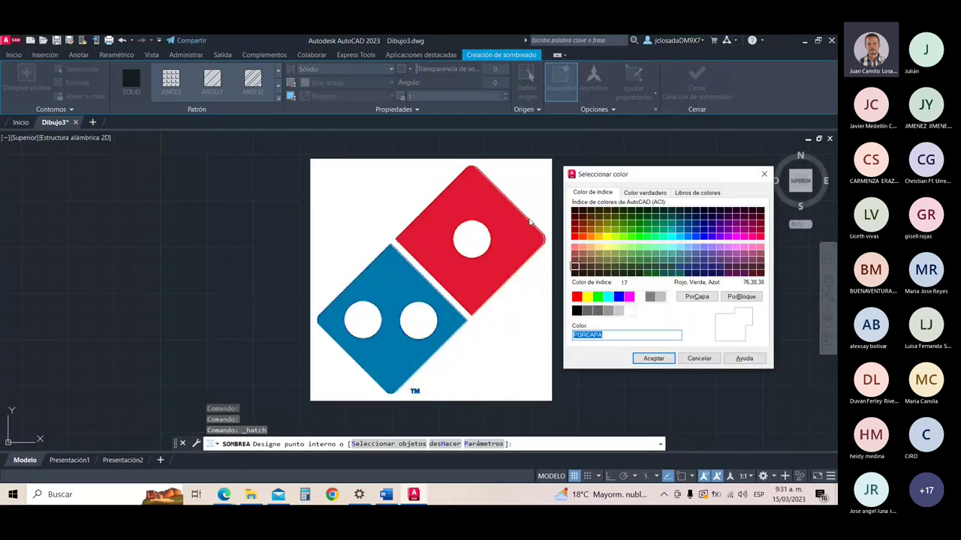
left_click(574, 230)
left_click(653, 359)
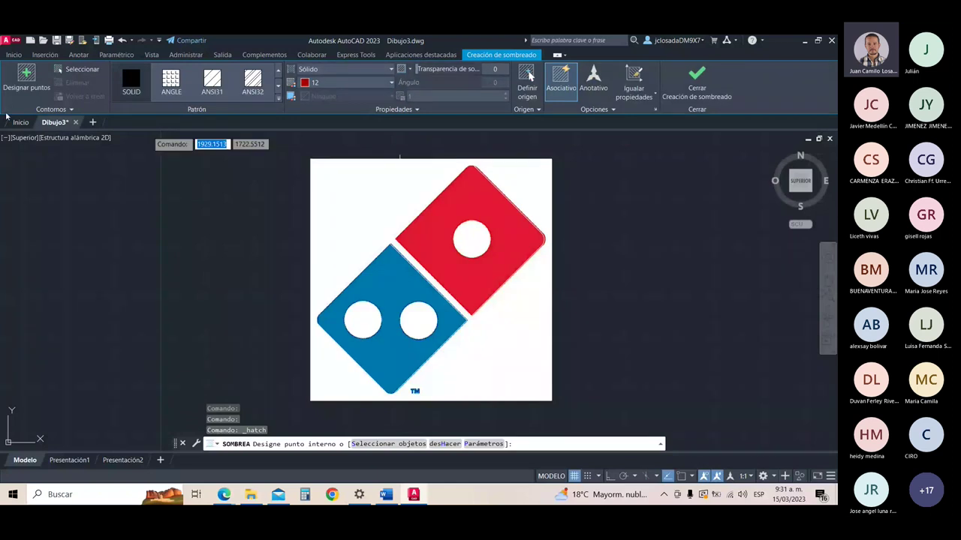
left_click(26, 75)
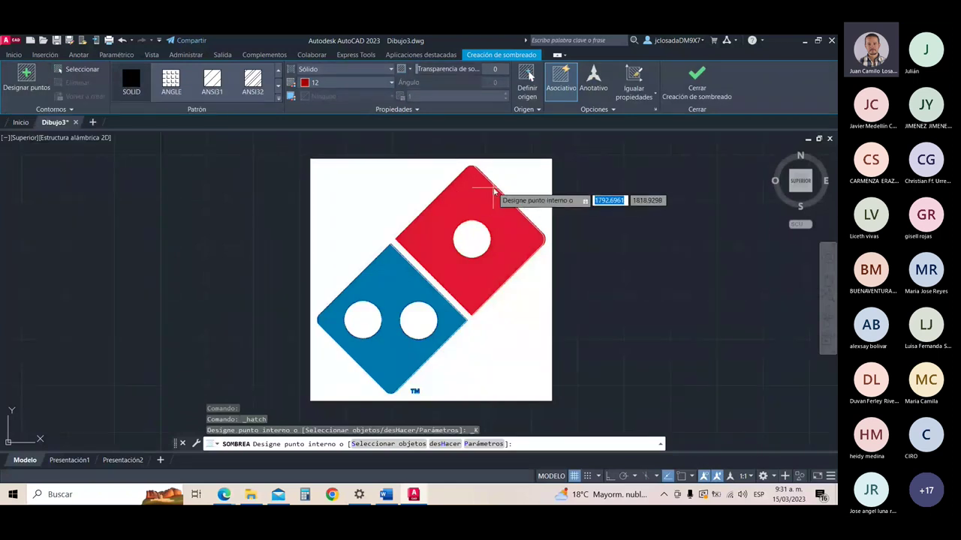
left_click(488, 197)
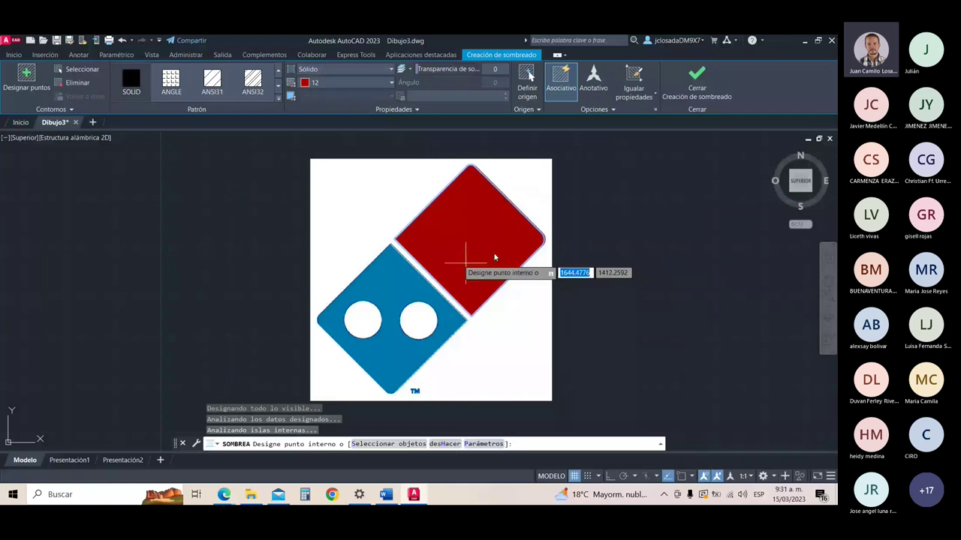
Step: Try dark green 19,103,52 as the square's fill colour, and settle on pale orange 254,204,102
left_click(370, 83)
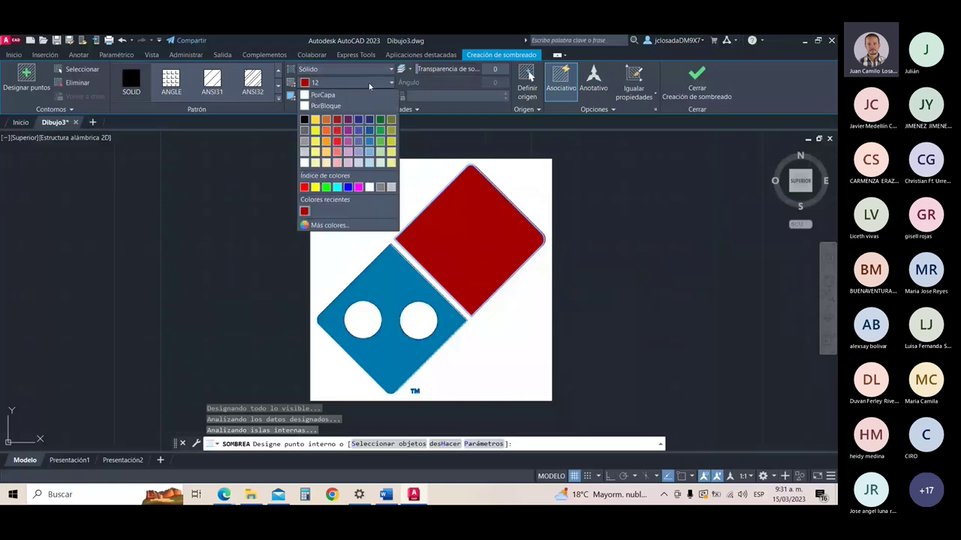
left_click(383, 122)
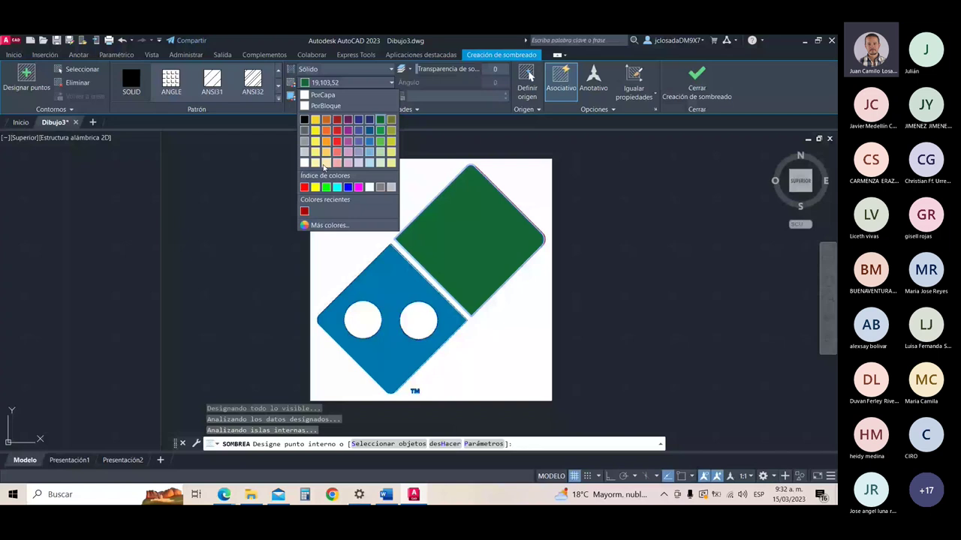
left_click(325, 162)
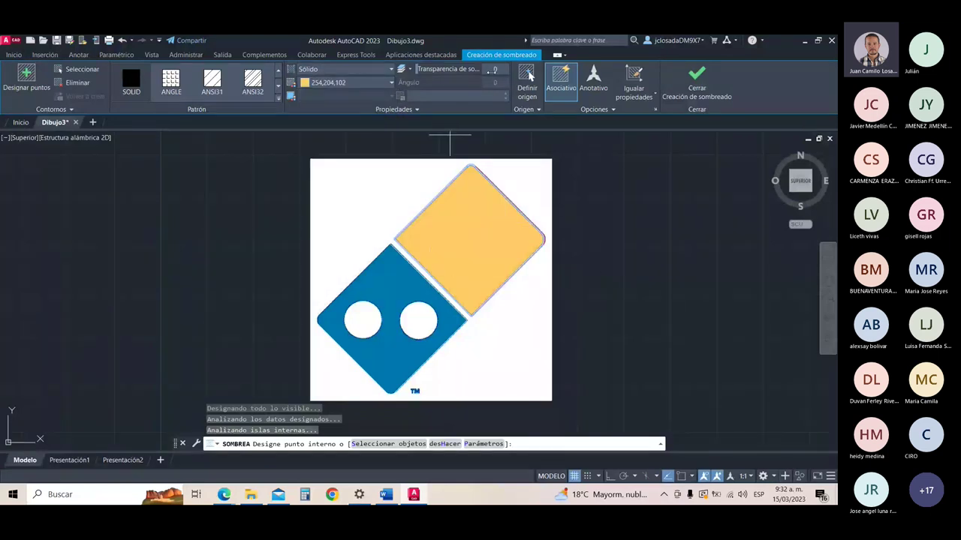
Step: Set the hatch transparency to 50 and finish creating the hatch
type("60")
key("Return")
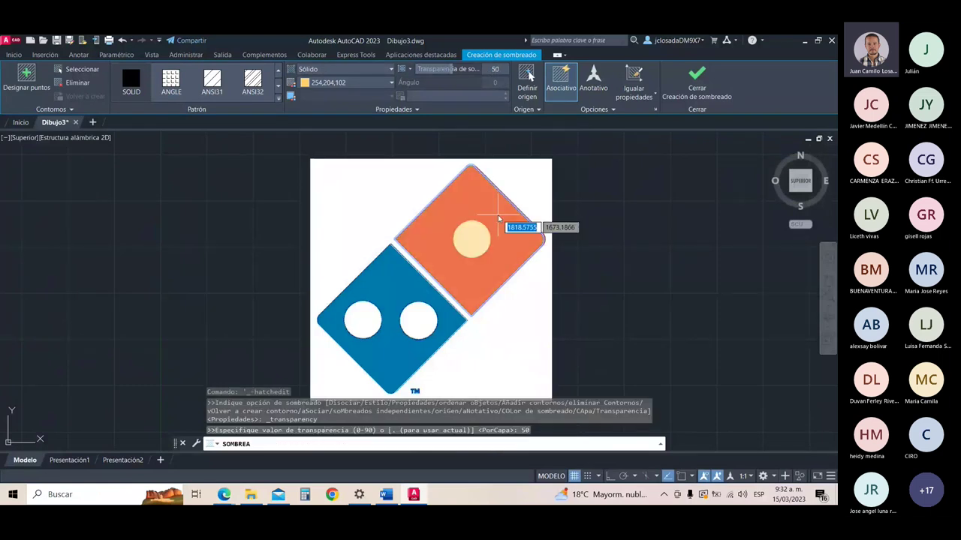
scroll(497, 215, "up", 3)
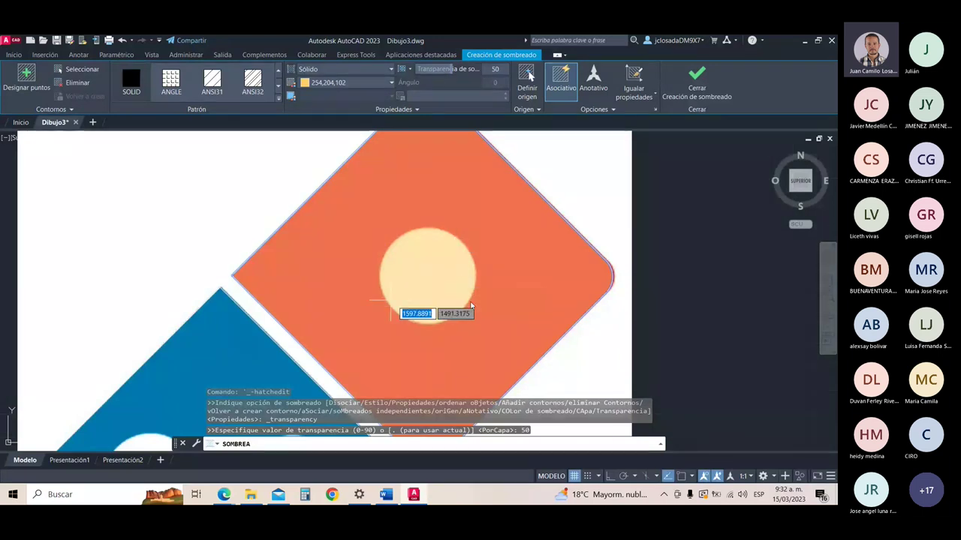
scroll(427, 244, "down", 2)
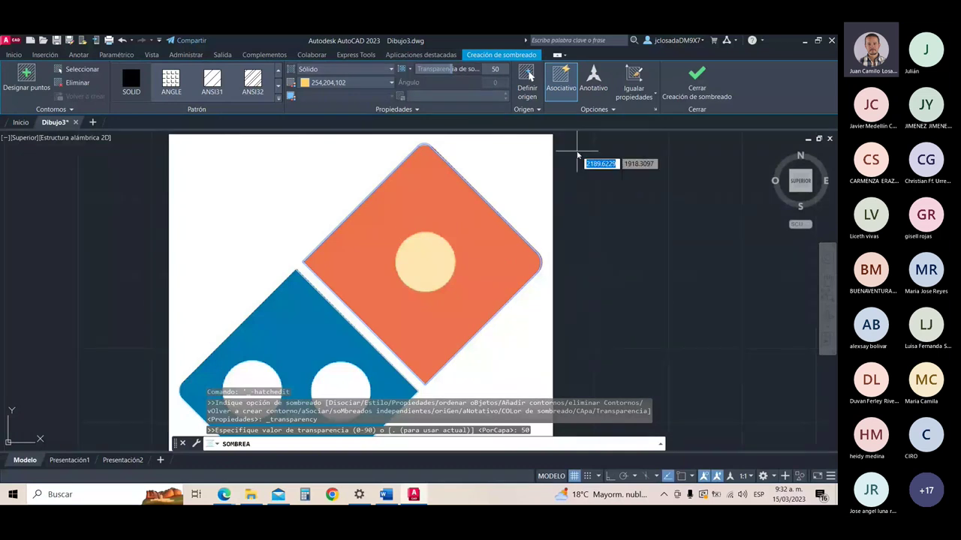
left_click(697, 82)
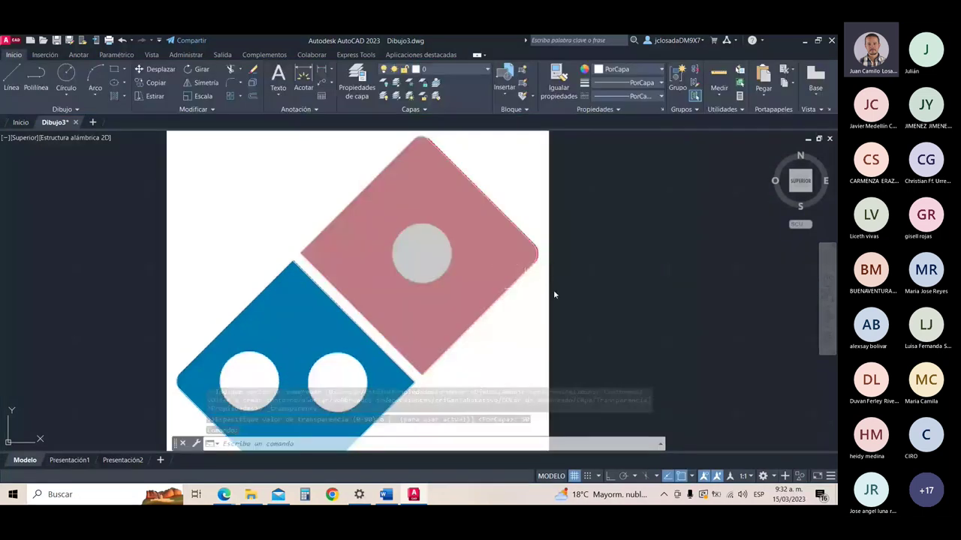
Step: Draw a trial circle with a radius of about 65 units near the filled square's top corner and delete it
left_click(66, 72)
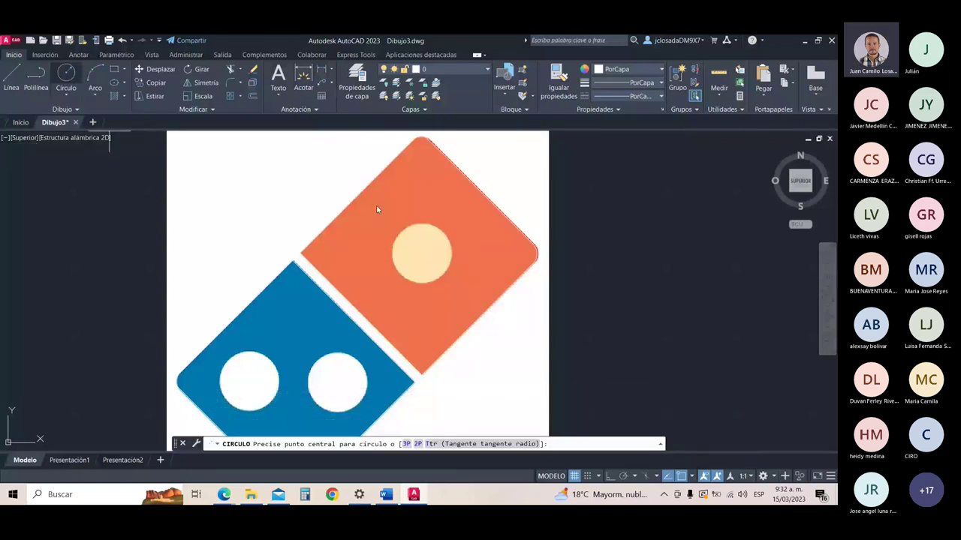
left_click(411, 168)
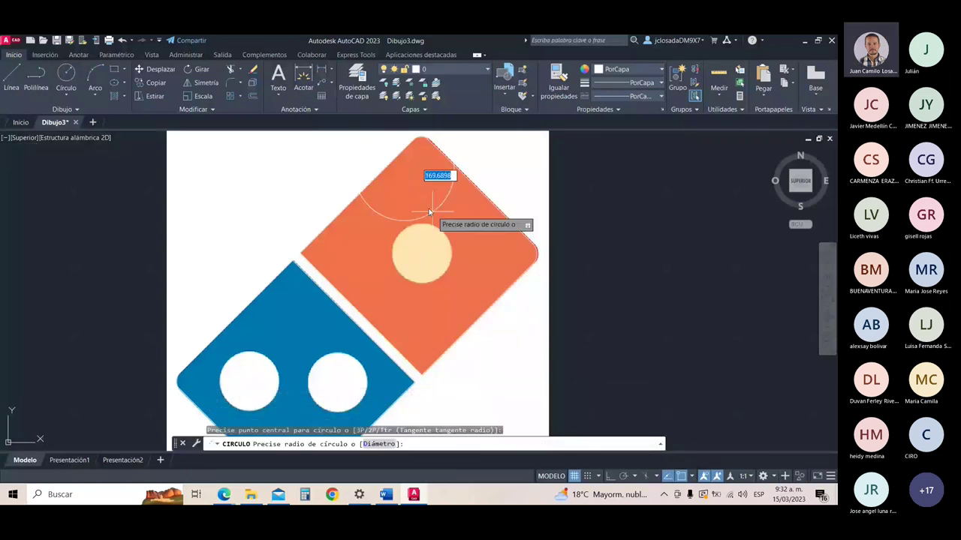
left_click(407, 189)
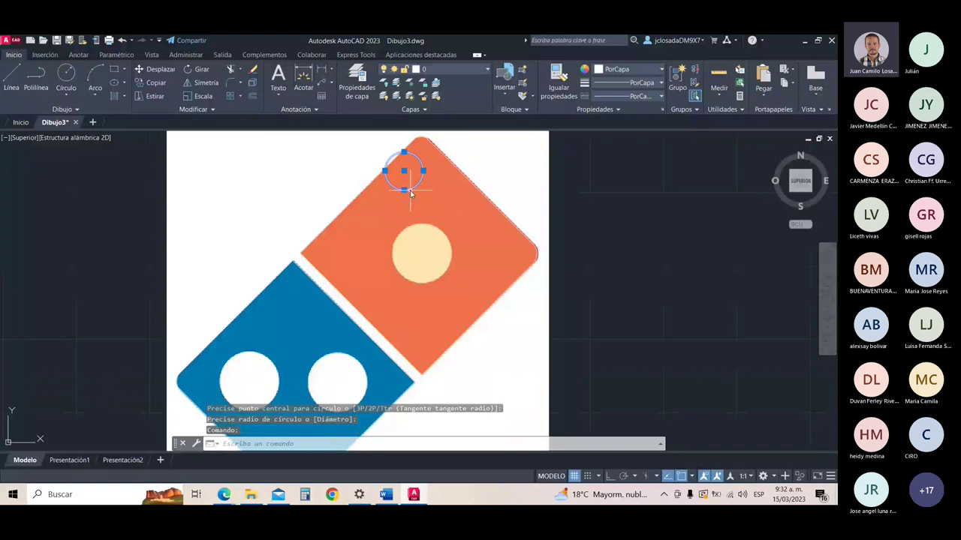
key("Delete")
scroll(413, 226, "up", 2)
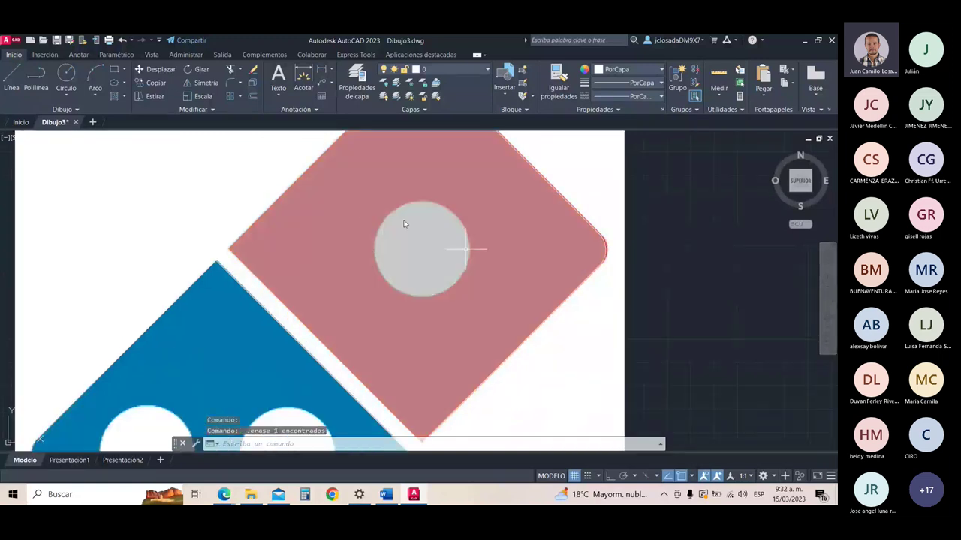
left_click(428, 247)
left_click(381, 228)
left_click(444, 240)
left_click(455, 240)
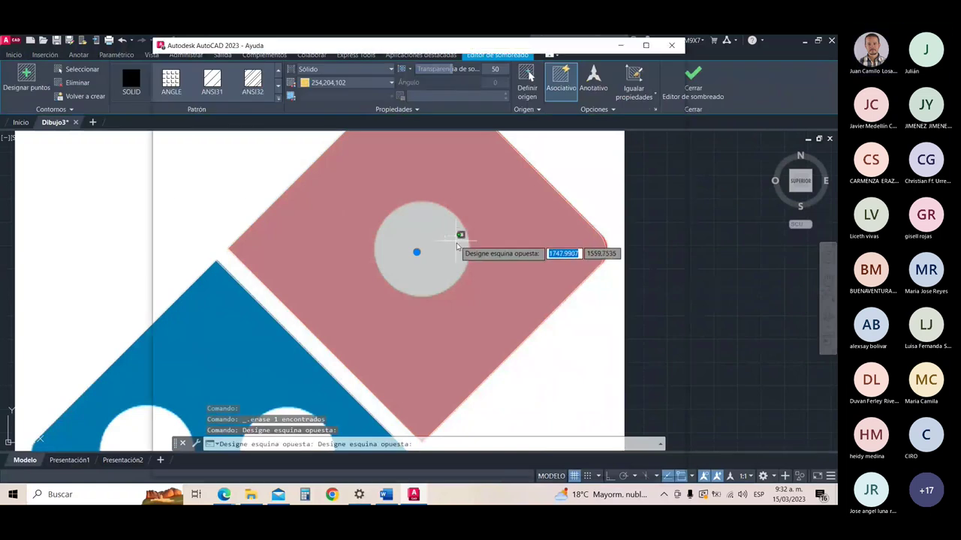
key("Escape")
key("Escape")
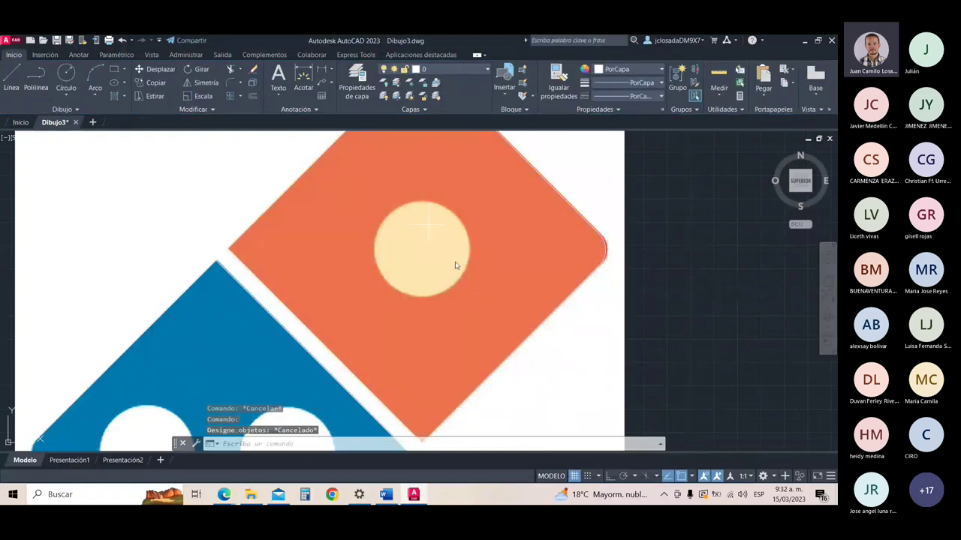
Step: Draw a circle around the round dot at the centre of the upper square, matching the dot's size
type("c")
key("Return")
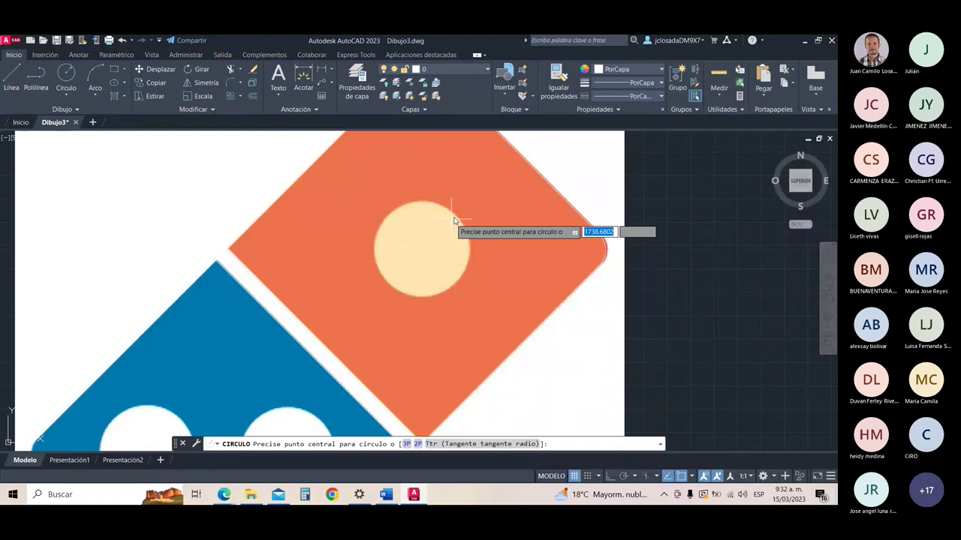
key("Escape")
key("Return")
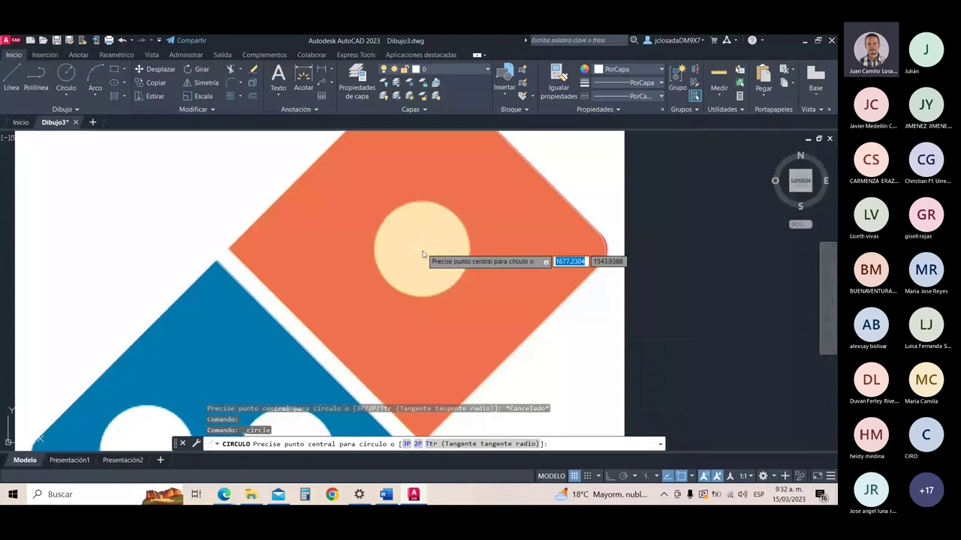
left_click(422, 253)
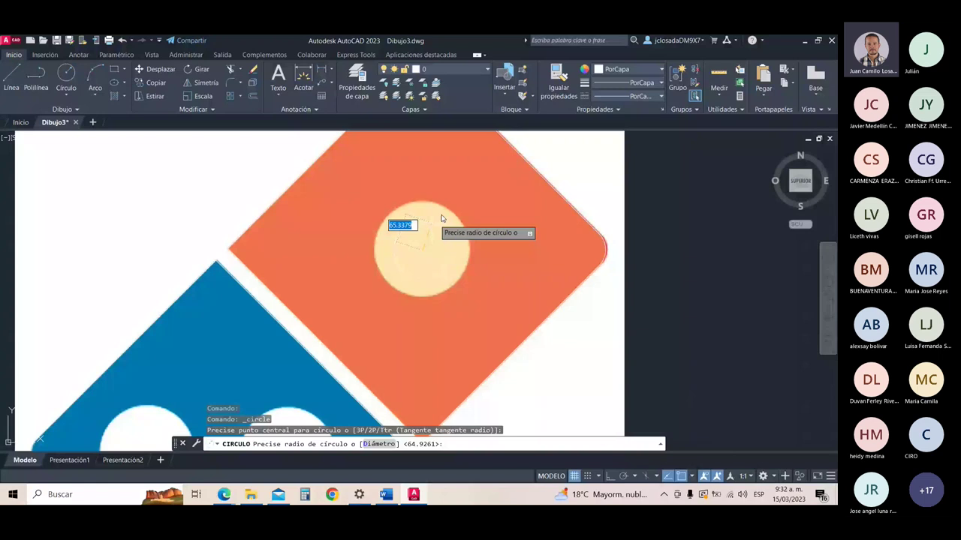
key("Return")
key("Escape")
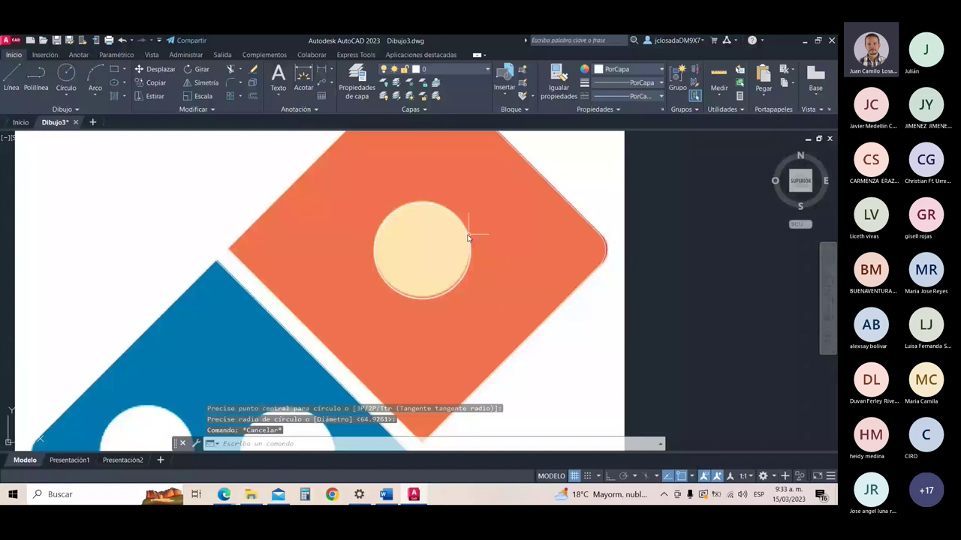
Step: Move the traced circle up to just above the dot in the upper square and select it there
left_click(467, 238)
scroll(461, 214, "down", 2)
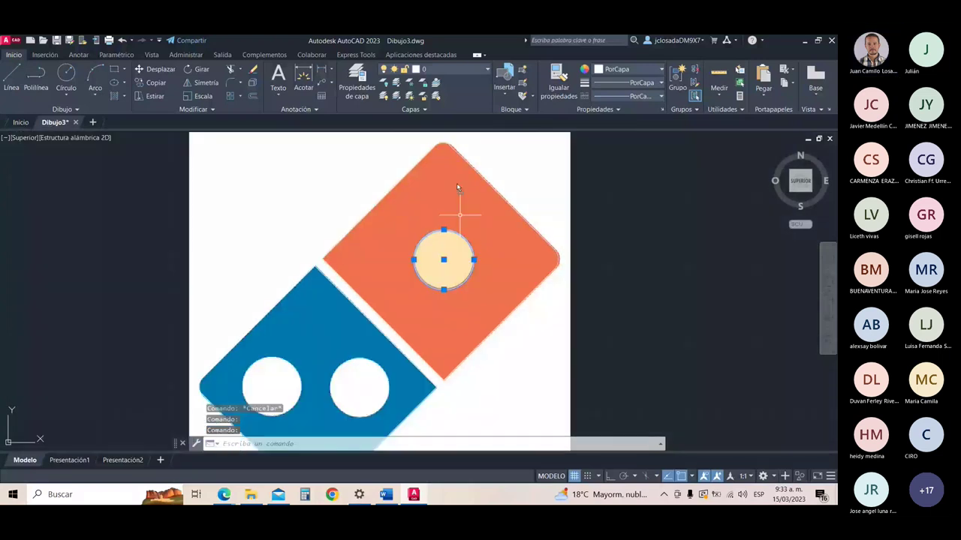
key("Escape")
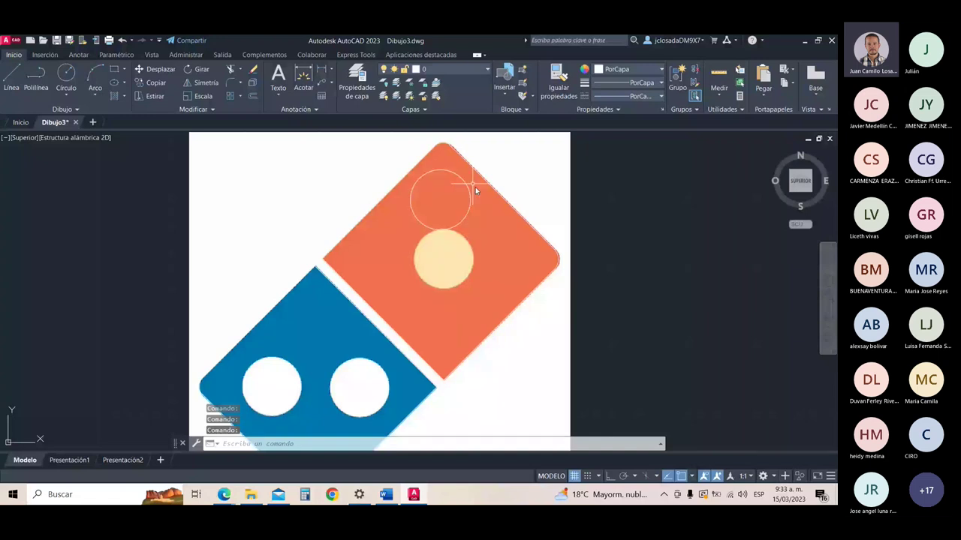
left_click(473, 184)
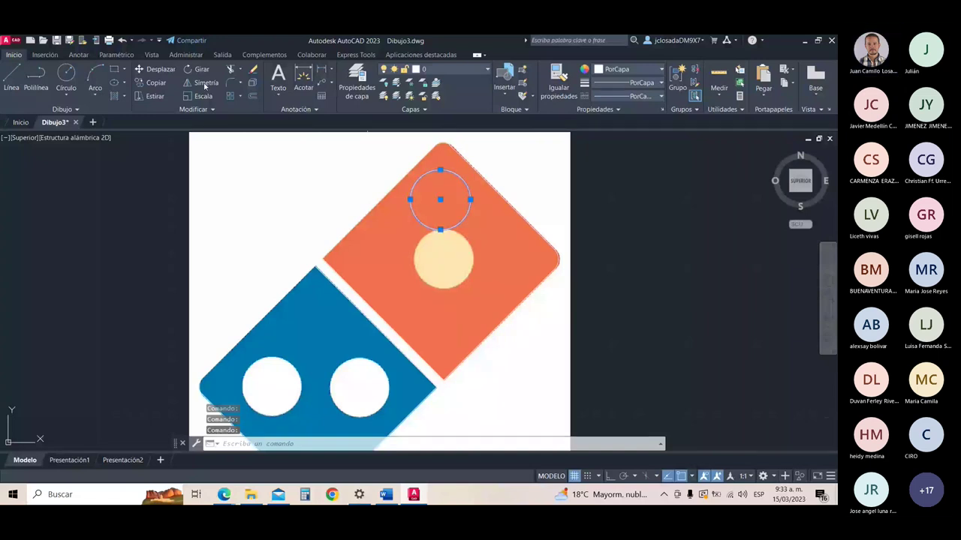
Step: Copy the circle above the cream dot in the upper square to a matching spot below the dot
left_click(155, 83)
left_click(440, 199)
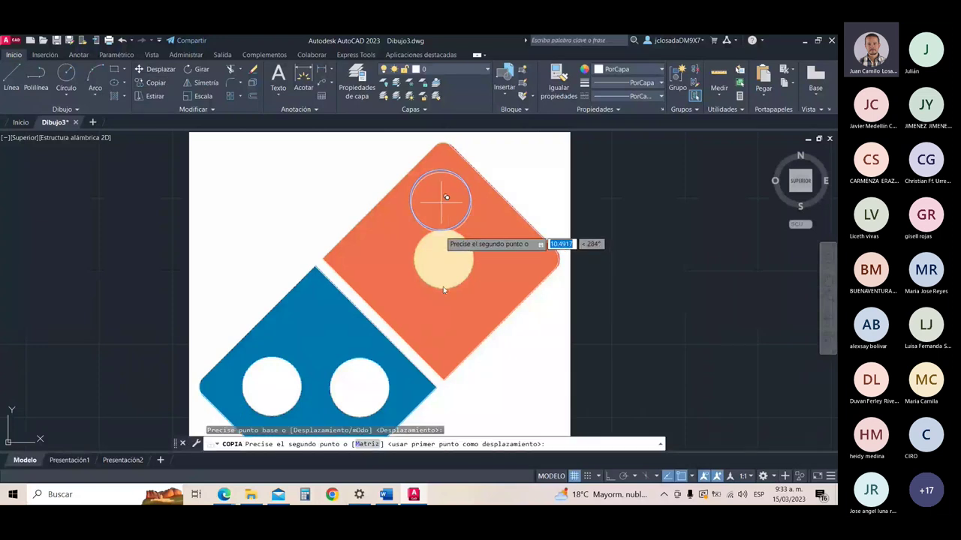
left_click(439, 328)
key("Escape")
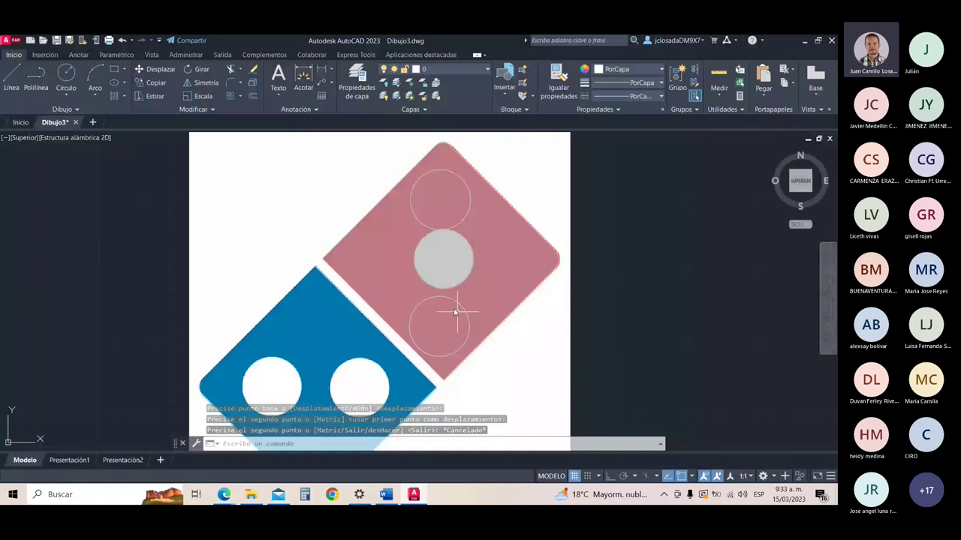
Step: Fill the two circles above and below the cream dot with a solid white hatch at transparency 0
left_click(468, 207)
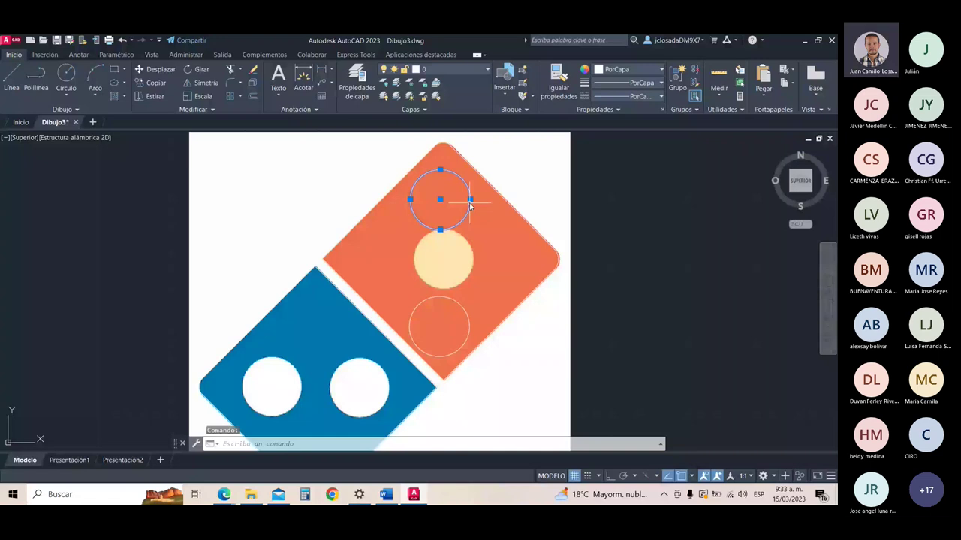
type("sb")
key("Return")
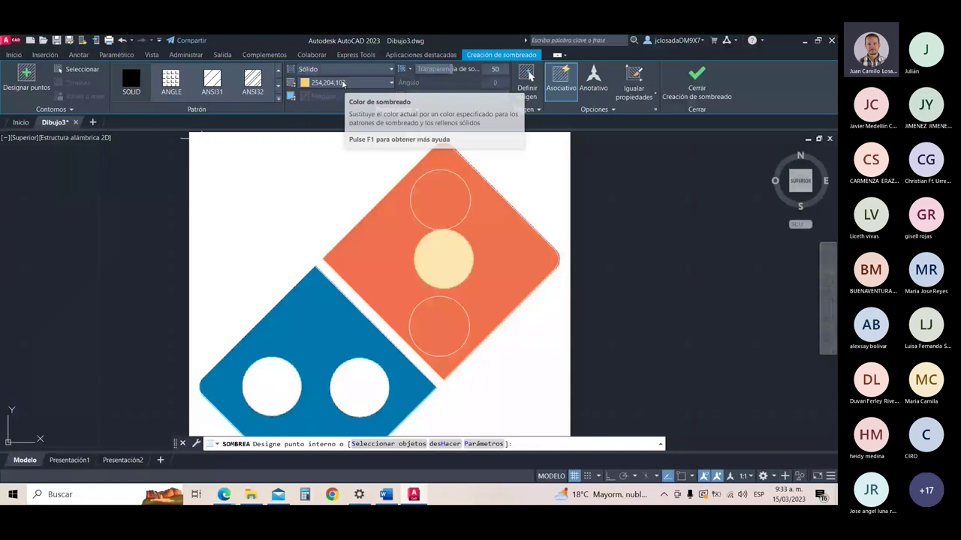
left_click(342, 83)
left_click(392, 196)
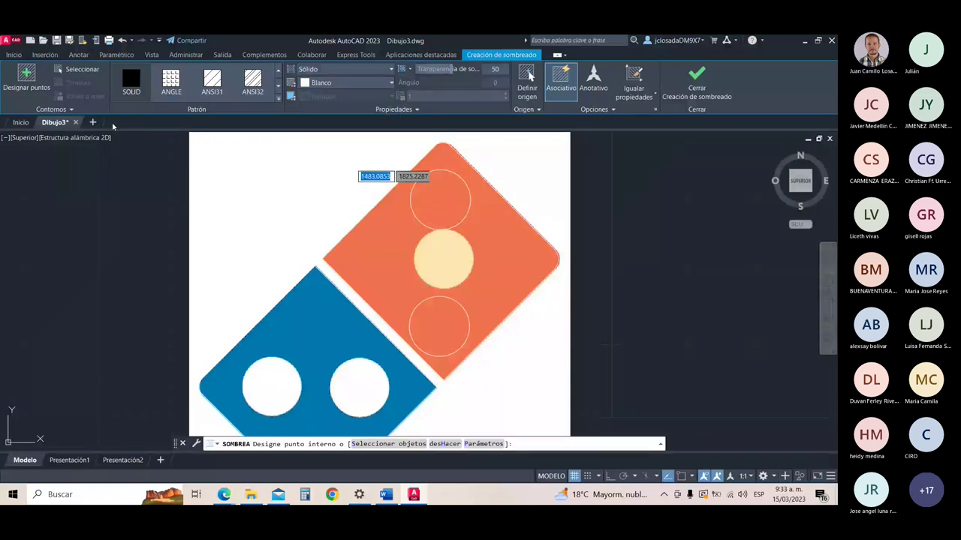
left_click(453, 197)
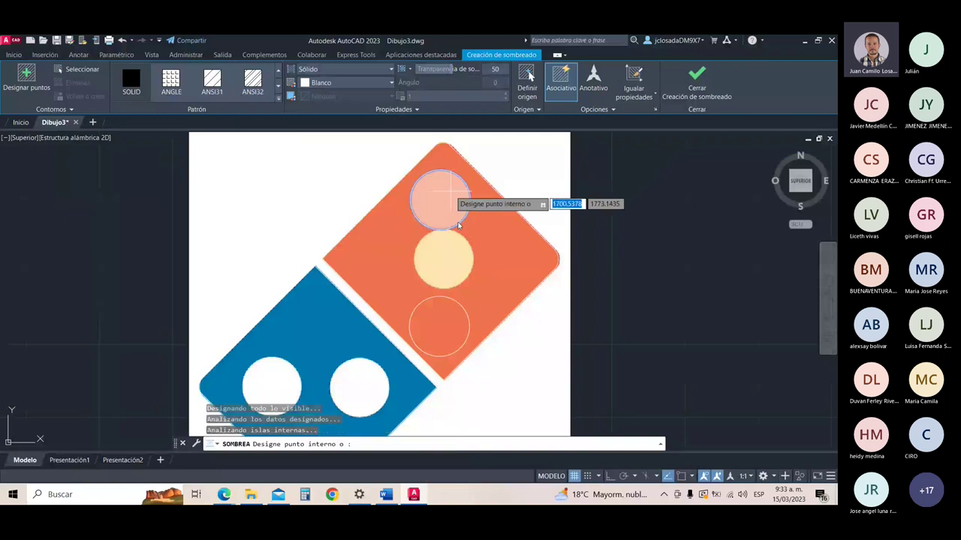
left_click(441, 330)
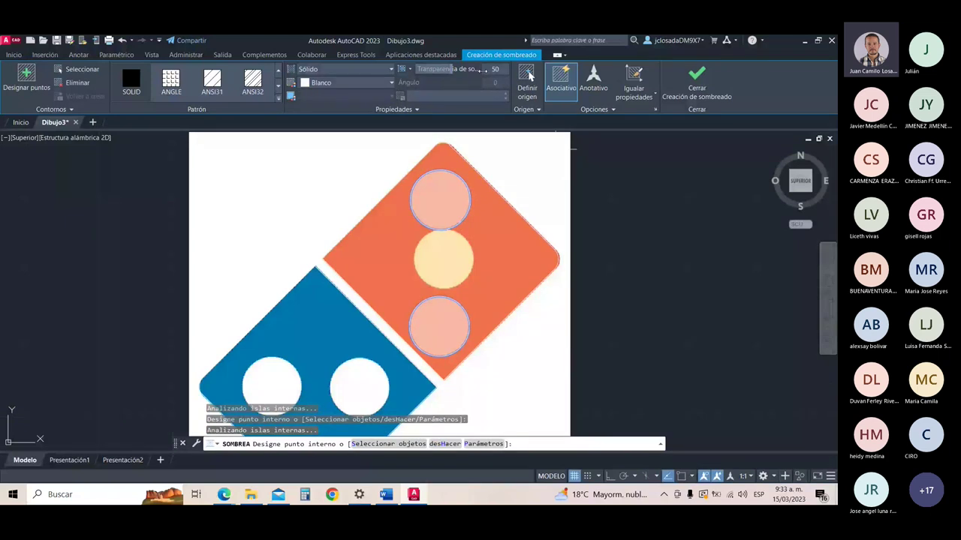
type("0")
key("Return")
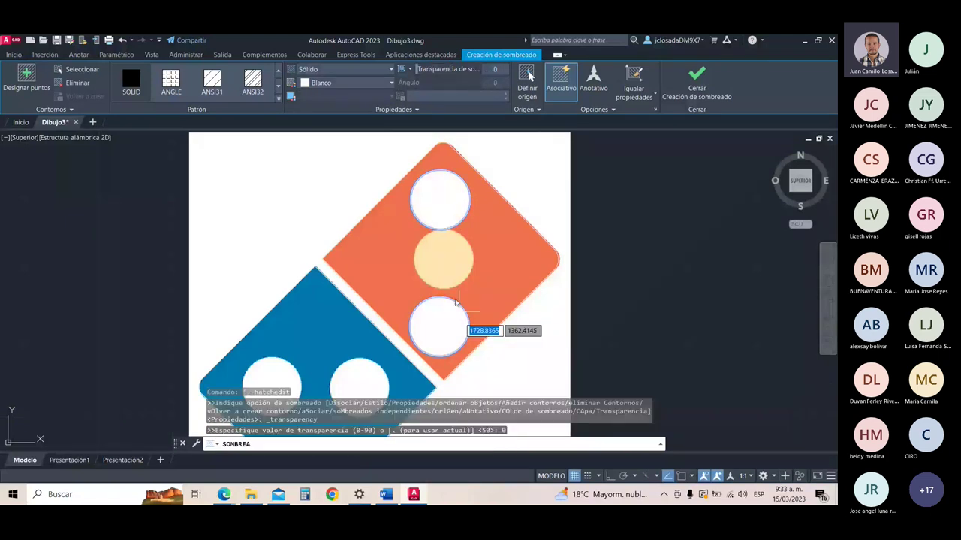
left_click(696, 80)
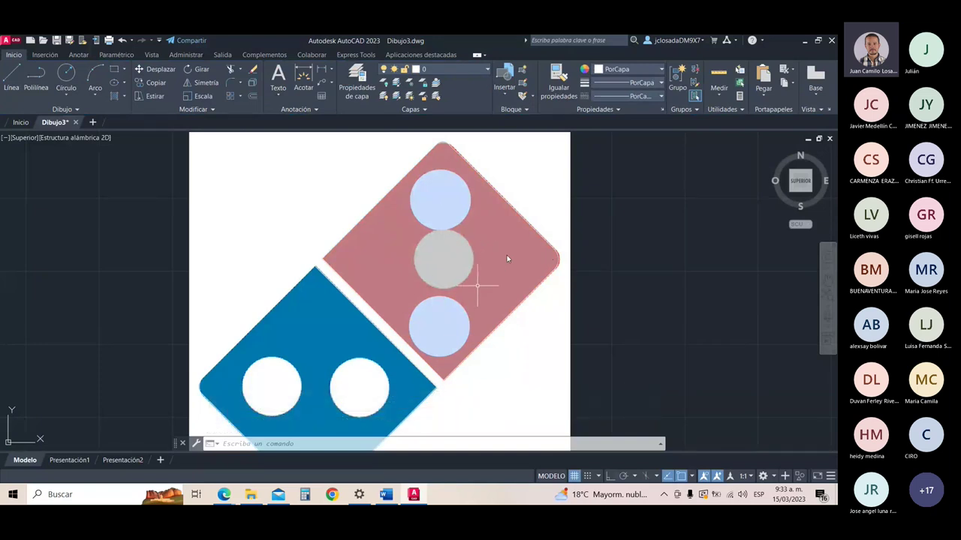
left_click(116, 97)
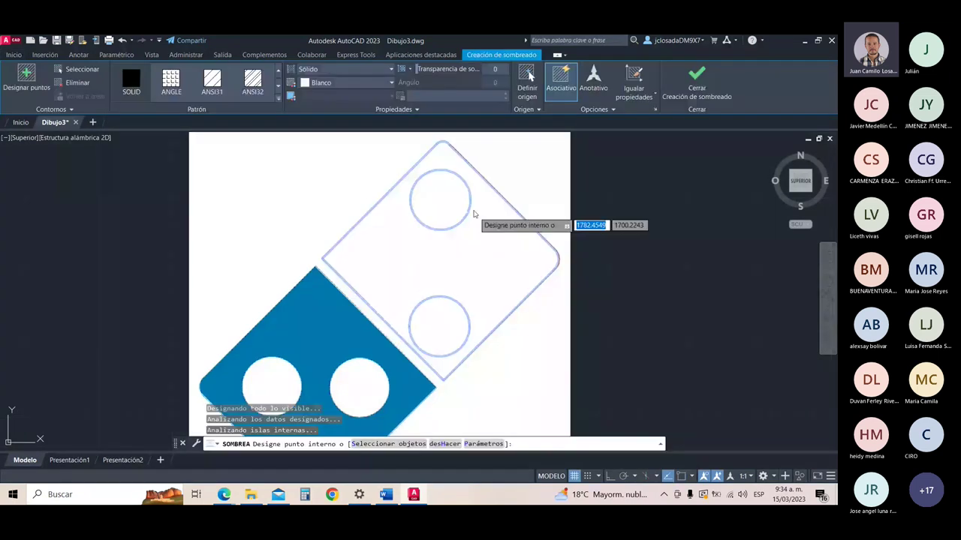
type("u")
key("Return")
key("Escape")
left_click(480, 199)
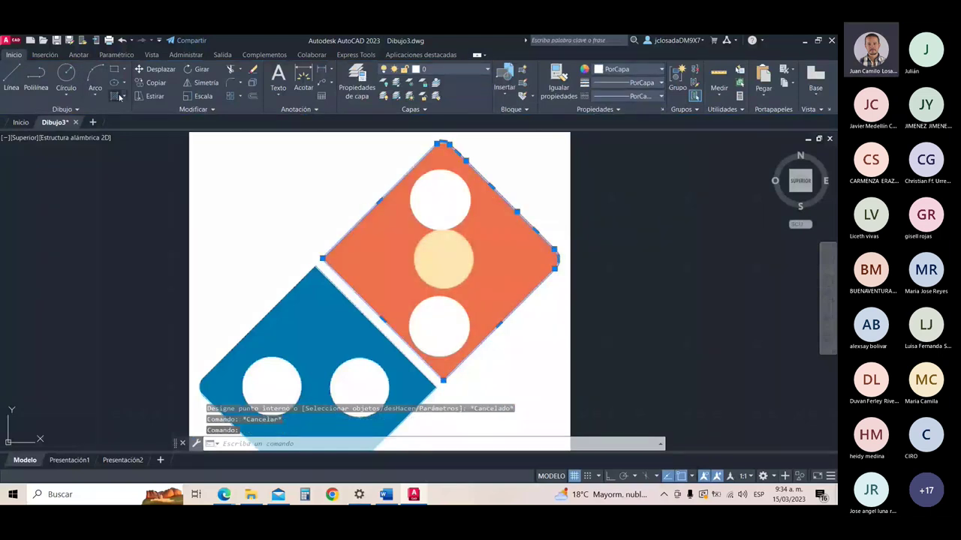
left_click(115, 96)
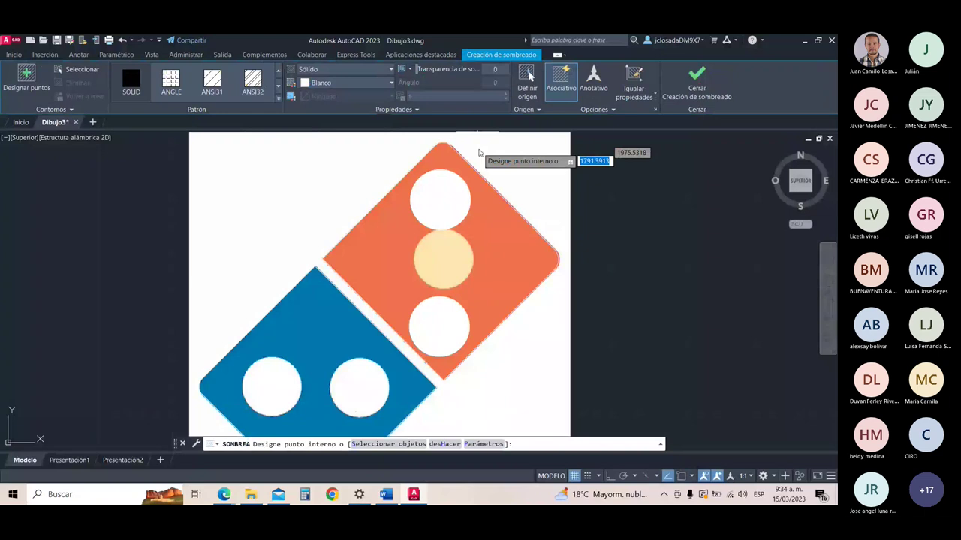
key("Escape")
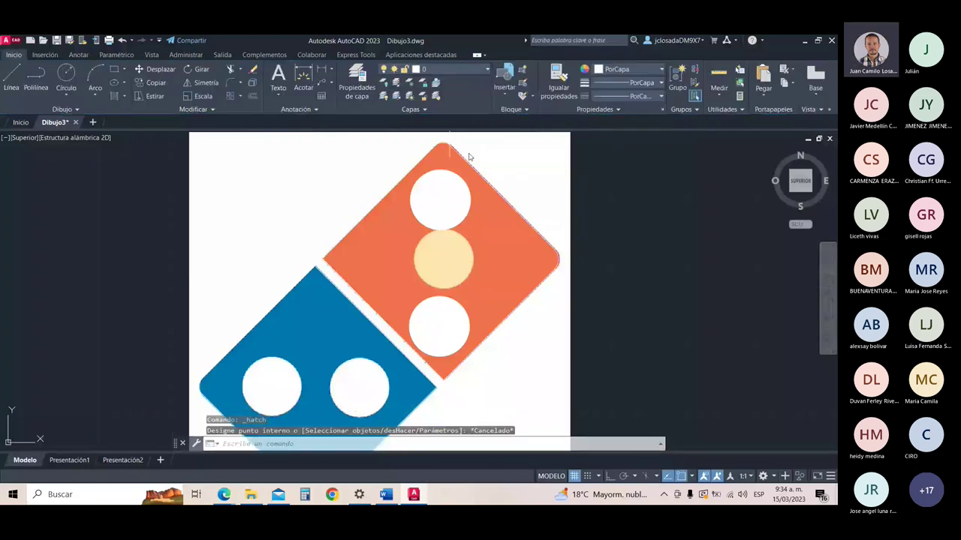
Step: Fill the upper square around its two white circles with a solid hatch in dark red 153,27,30
left_click(469, 157)
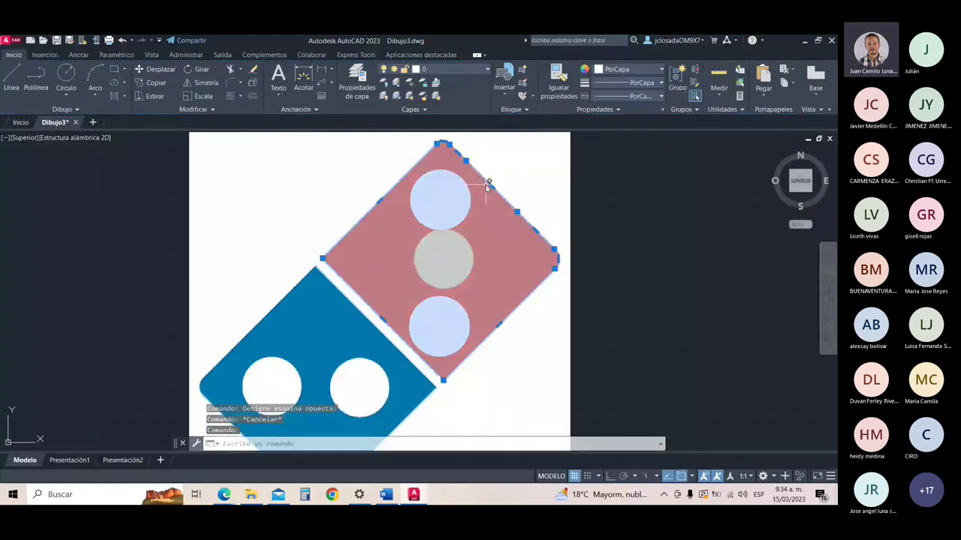
left_click(488, 186)
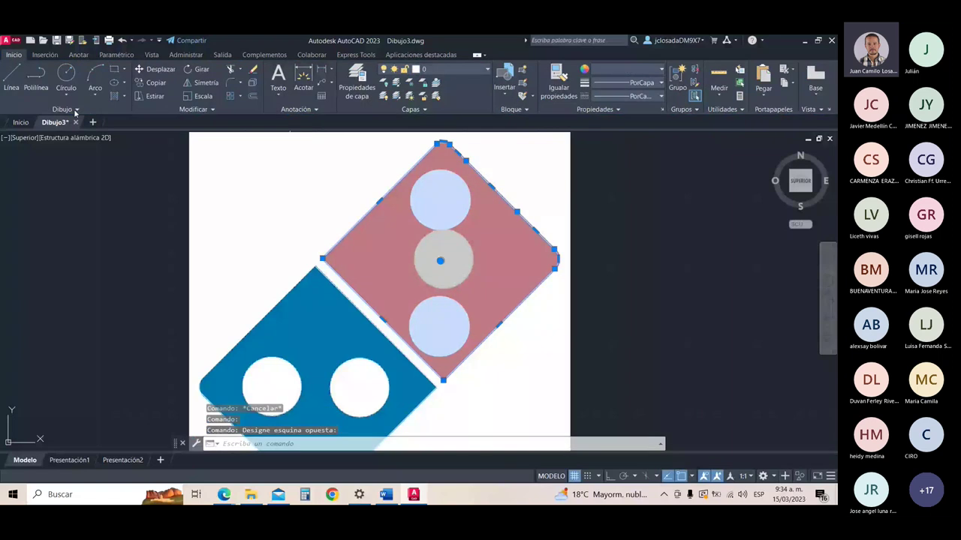
left_click(114, 83)
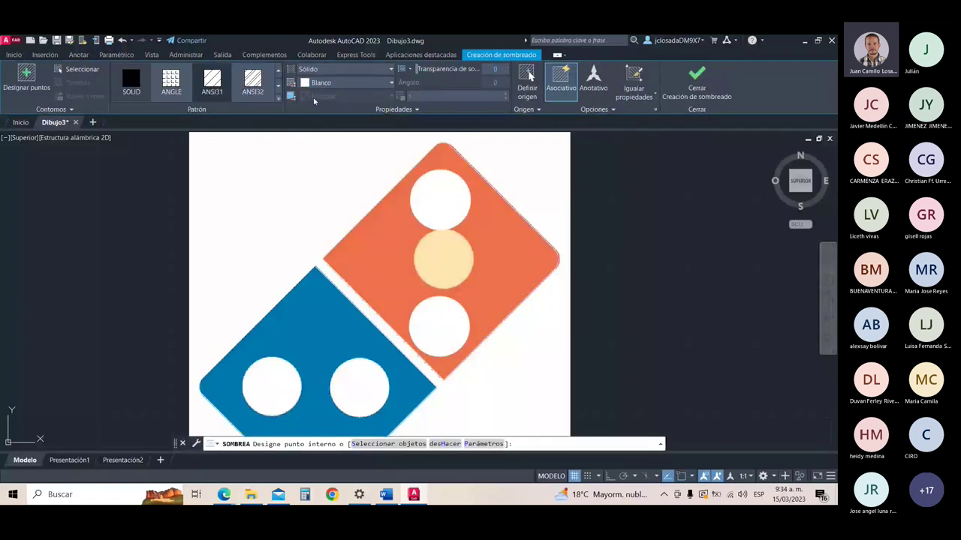
left_click(333, 83)
left_click(335, 132)
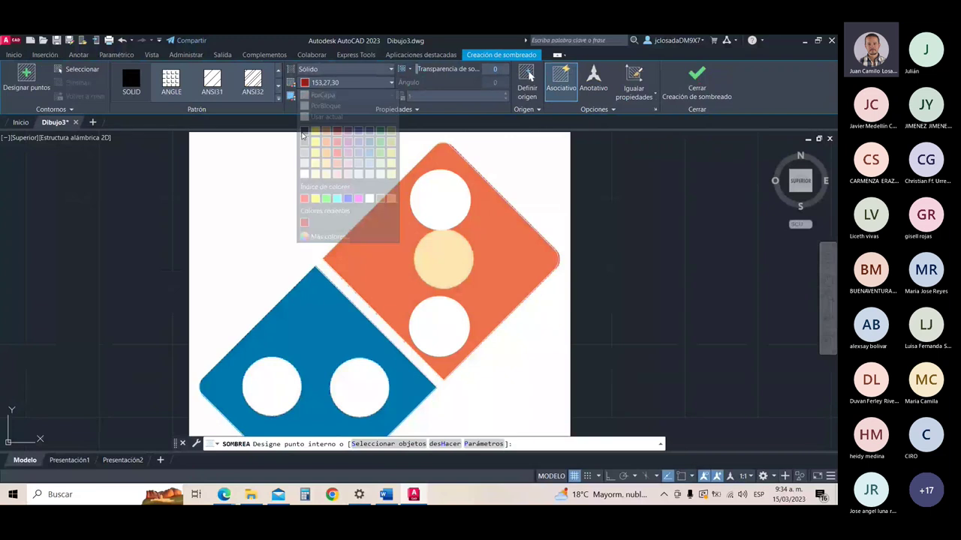
left_click(520, 255)
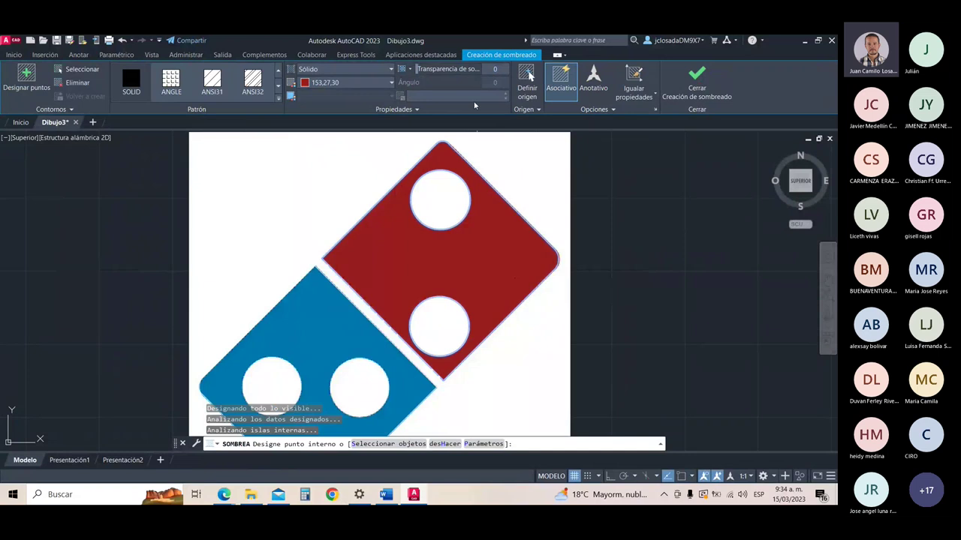
left_click(688, 87)
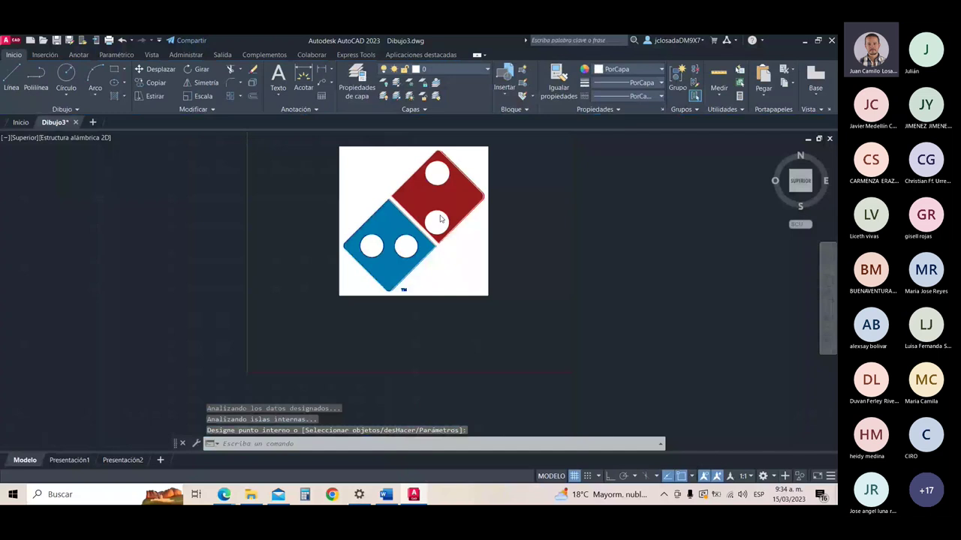
Step: Fill the whole lower square with a solid hatch in the index colour Azul
scroll(406, 225, "up", 2)
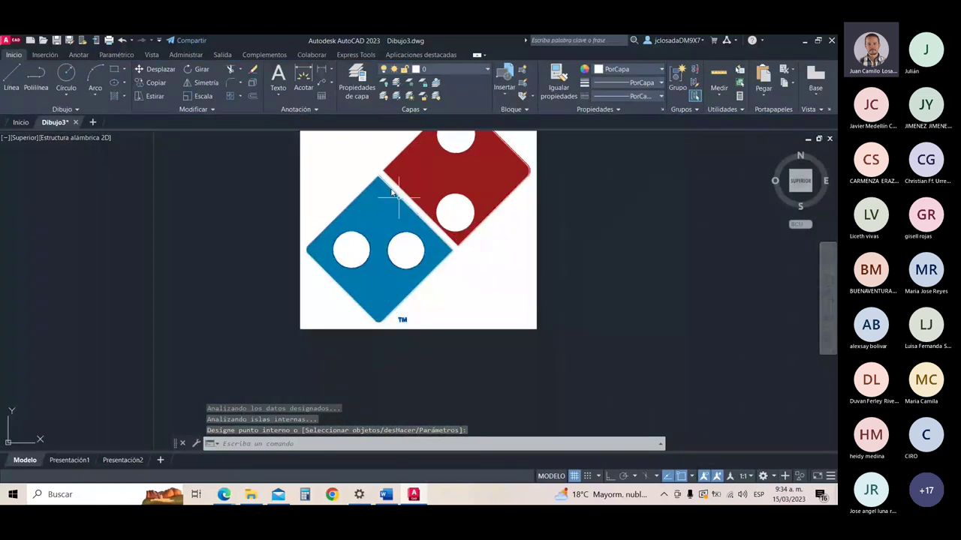
left_click(114, 96)
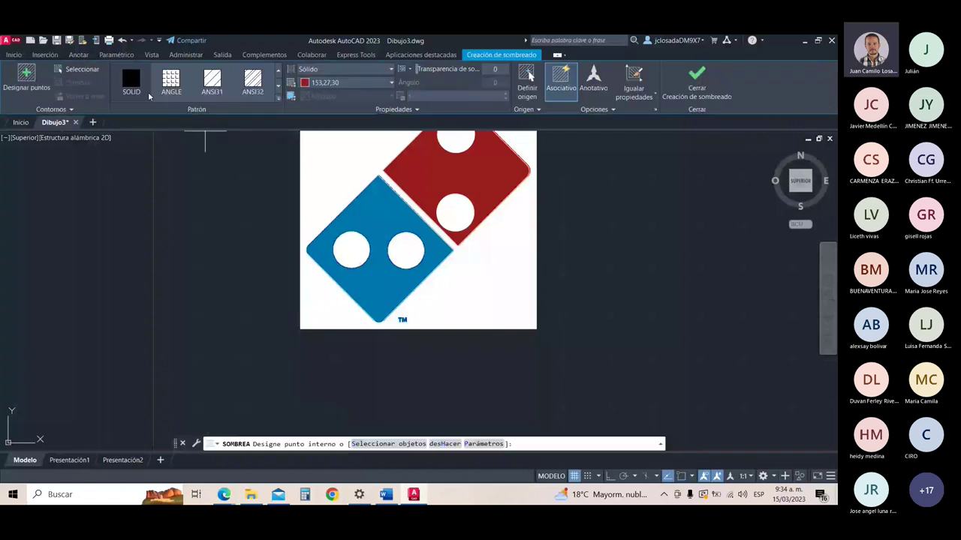
left_click(340, 83)
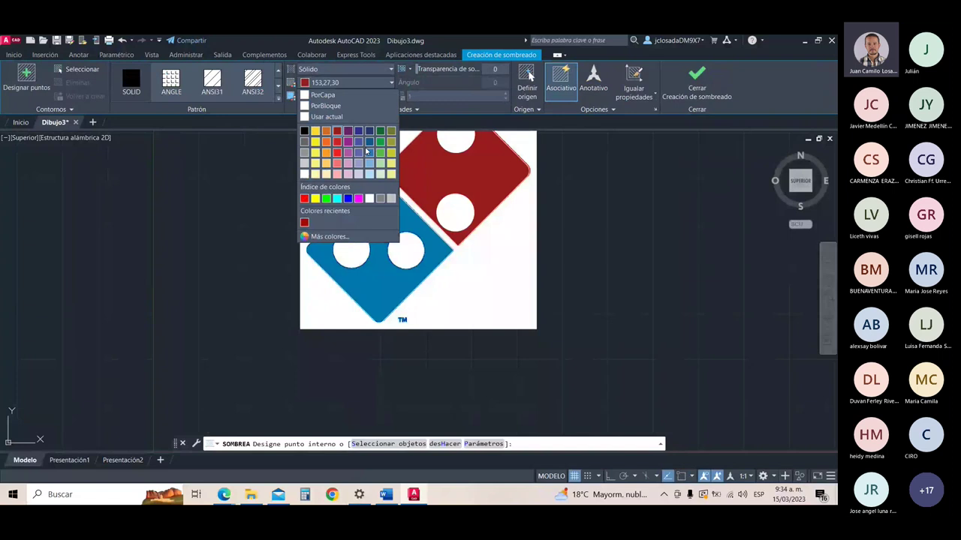
left_click(347, 198)
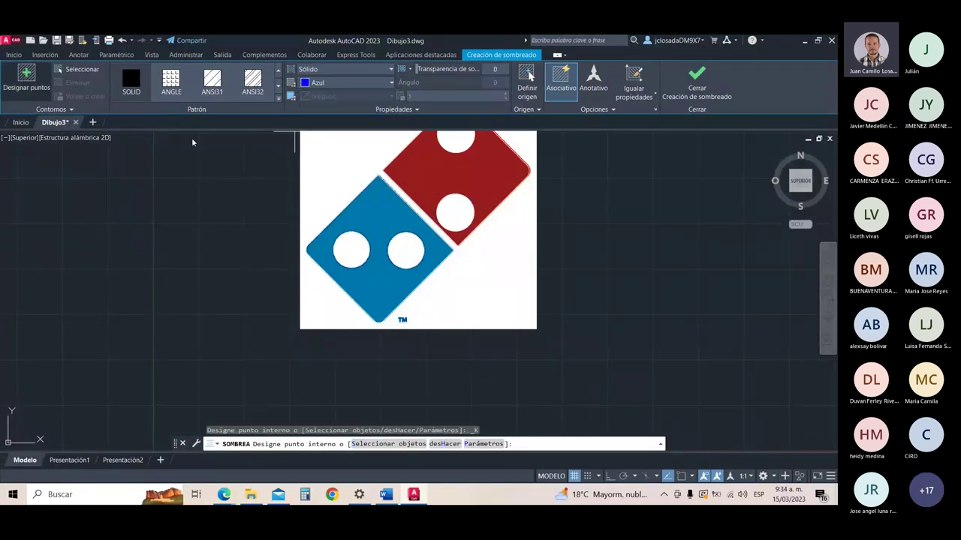
left_click(390, 225)
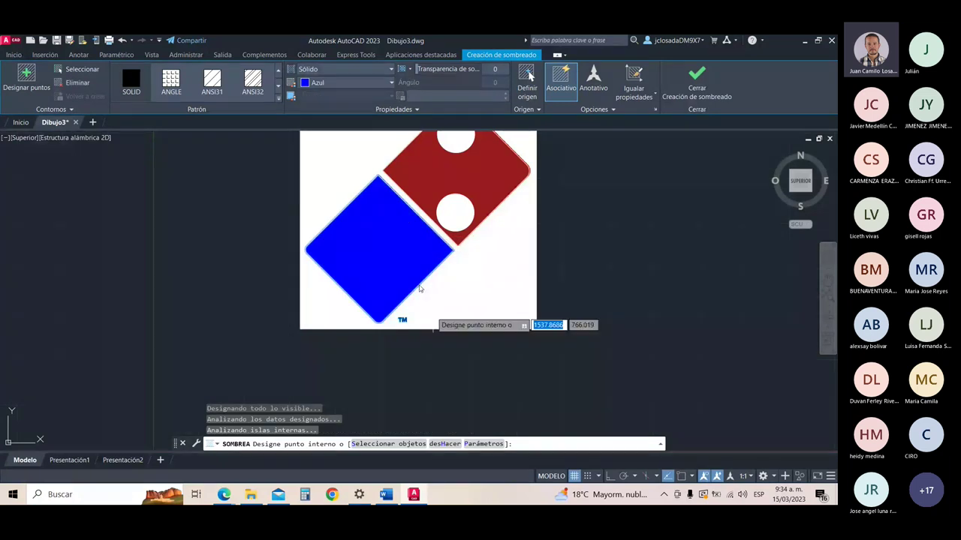
left_click(694, 80)
Step: Compare the redesign with the original Domino's logo by undoing and redoing the tracing and checking the Bing image in the browser
middle_click_drag(563, 206, 522, 237)
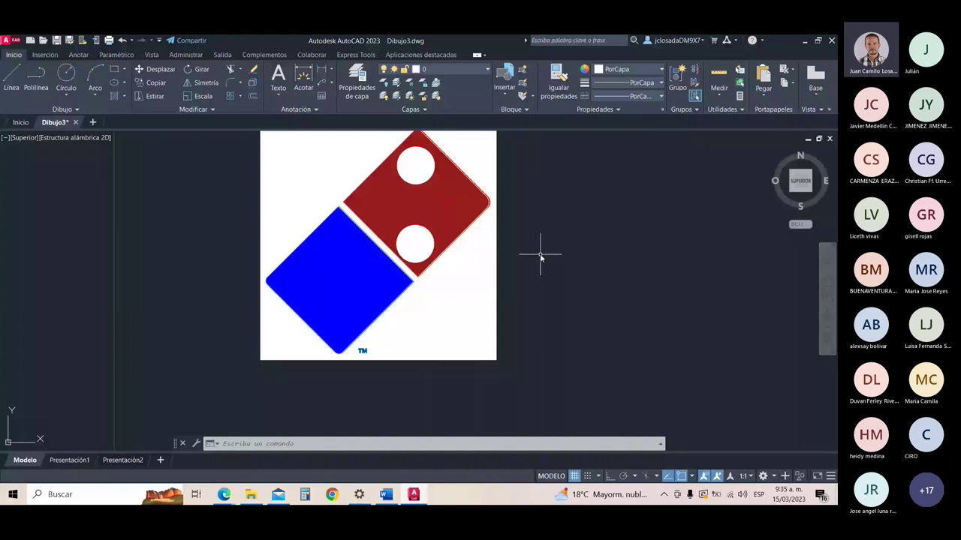
key("ctrl+z")
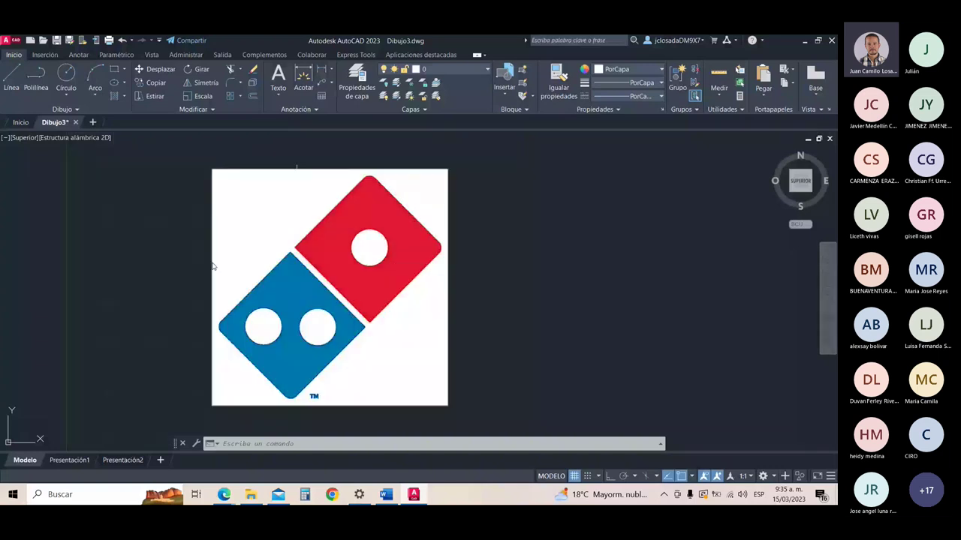
key("ctrl+y")
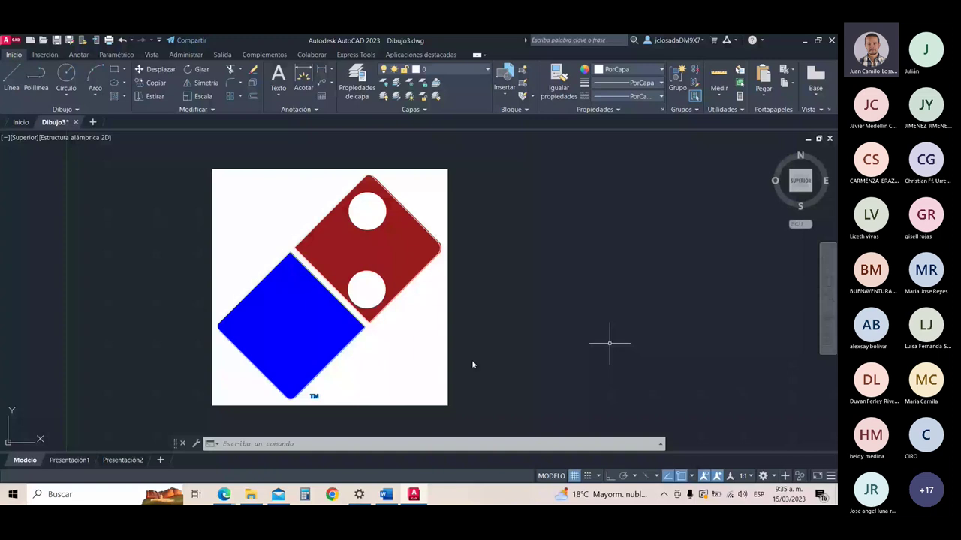
key("alt+Tab")
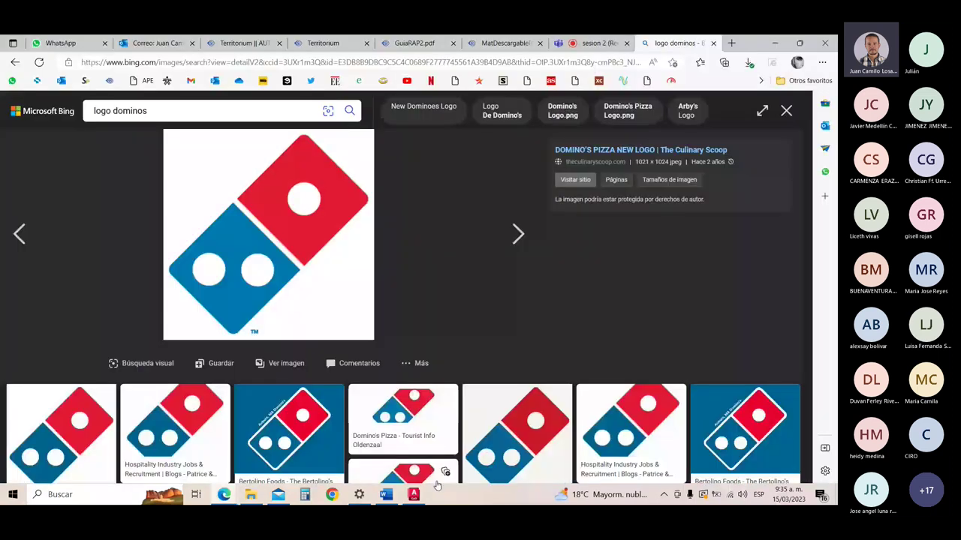
key("alt+Tab")
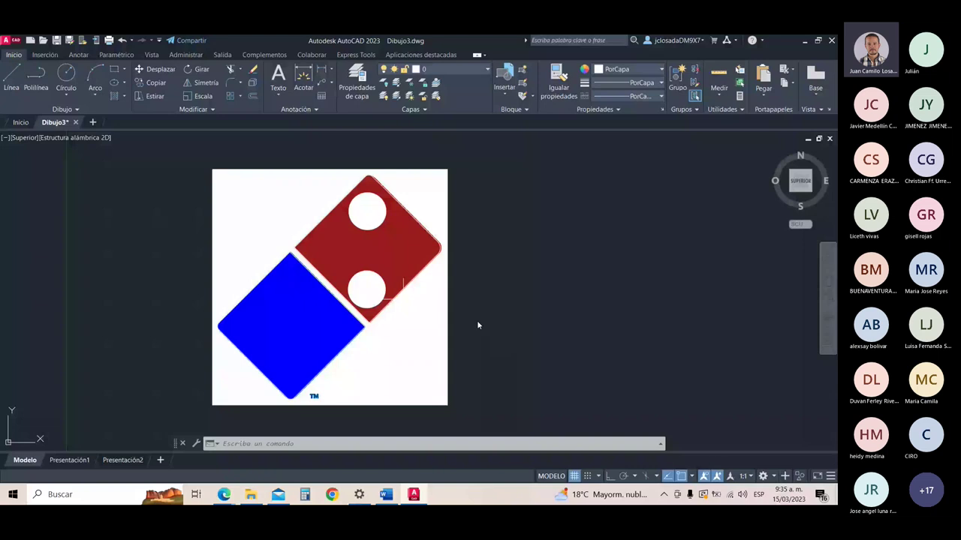
Step: Delete the reference logo image behind the tracing
key("Delete")
scroll(535, 271, "down", 2)
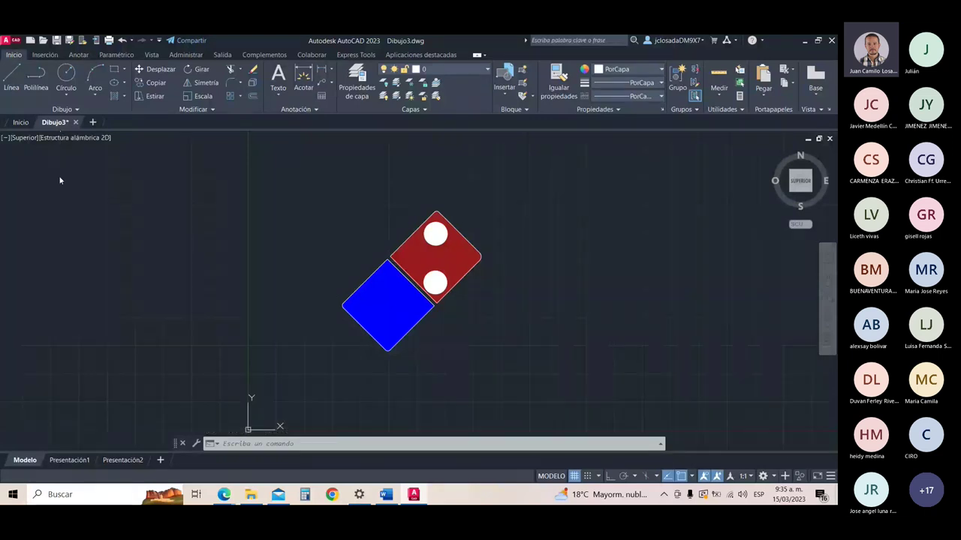
Step: Save the drawing under the new name "residesño logo 2" in the Documentos folder as an AutoCAD 2018 DWG
key("ctrl+shift+s")
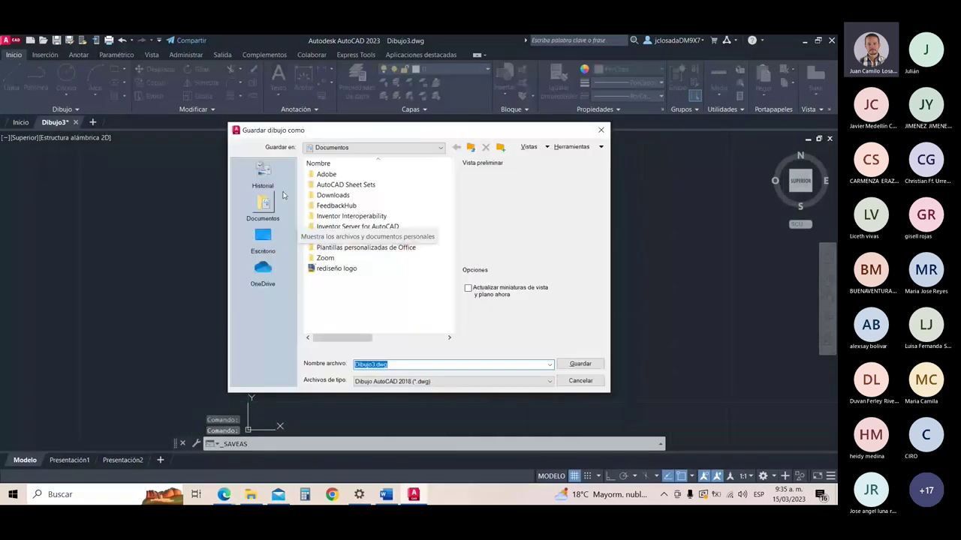
type("res")
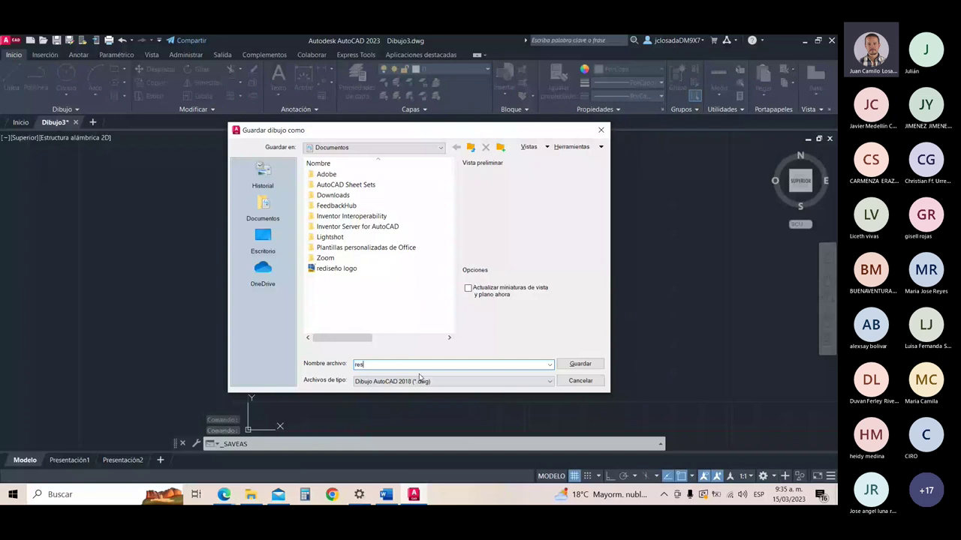
type("ideño ")
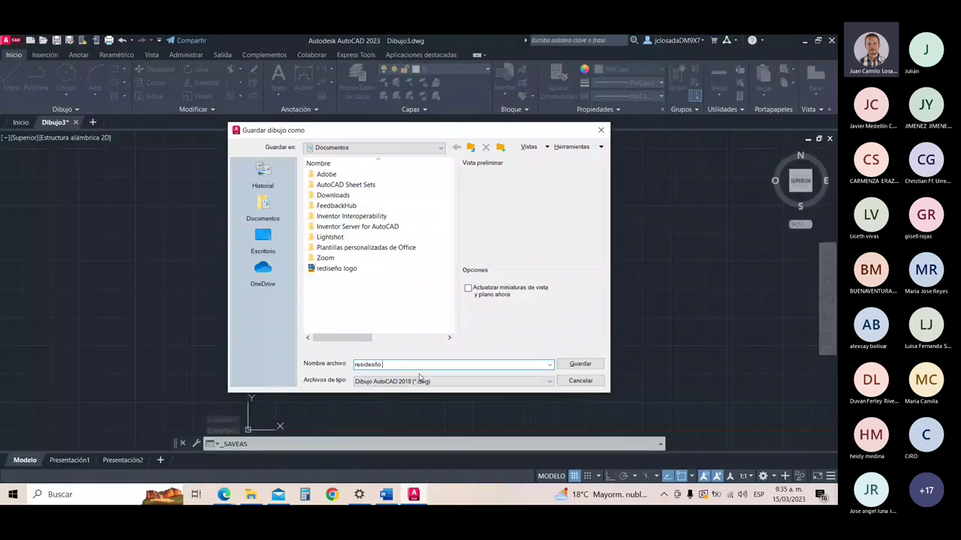
type("logo 2")
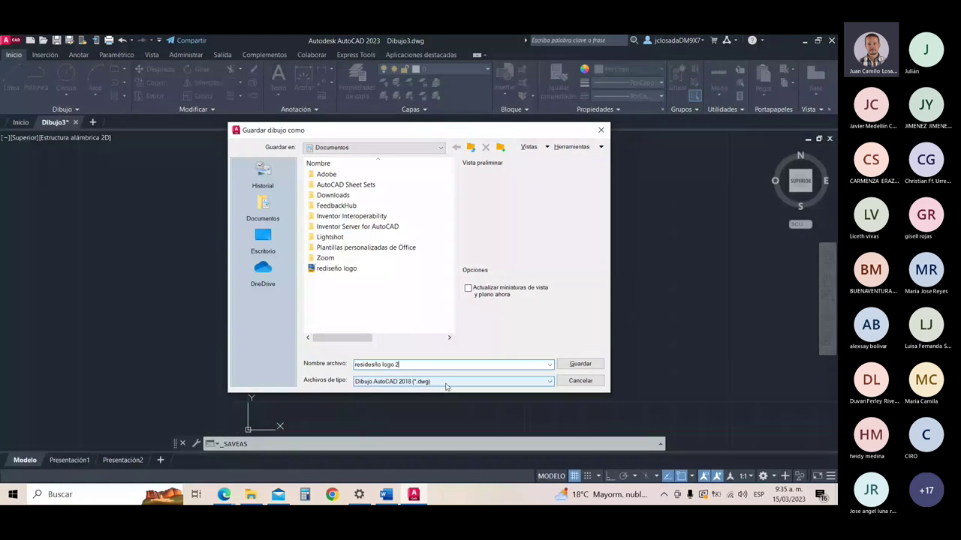
left_click(579, 365)
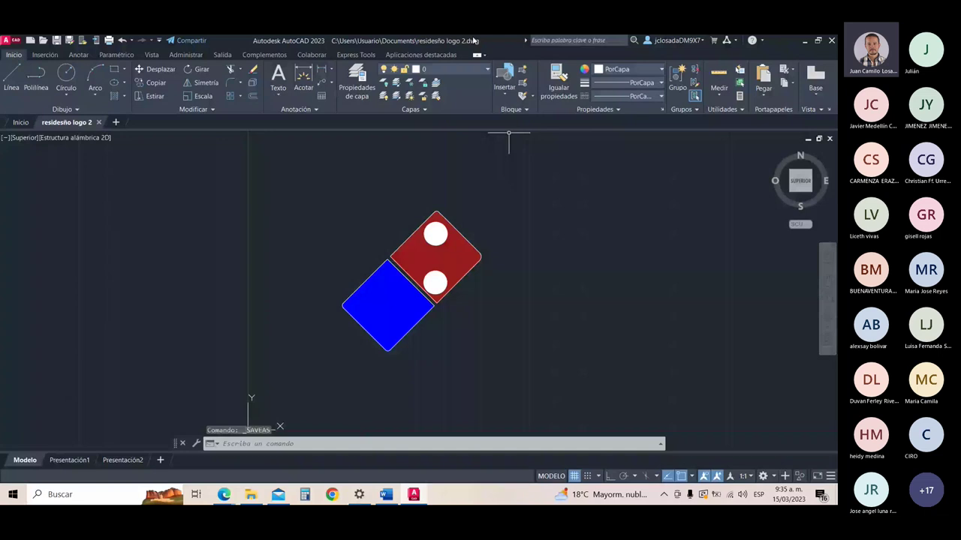
Step: Switch to the browser and open the case study submission page "Estudio de caso: rediseñando un aviso comercial" in the Territorium course
key("alt+Tab")
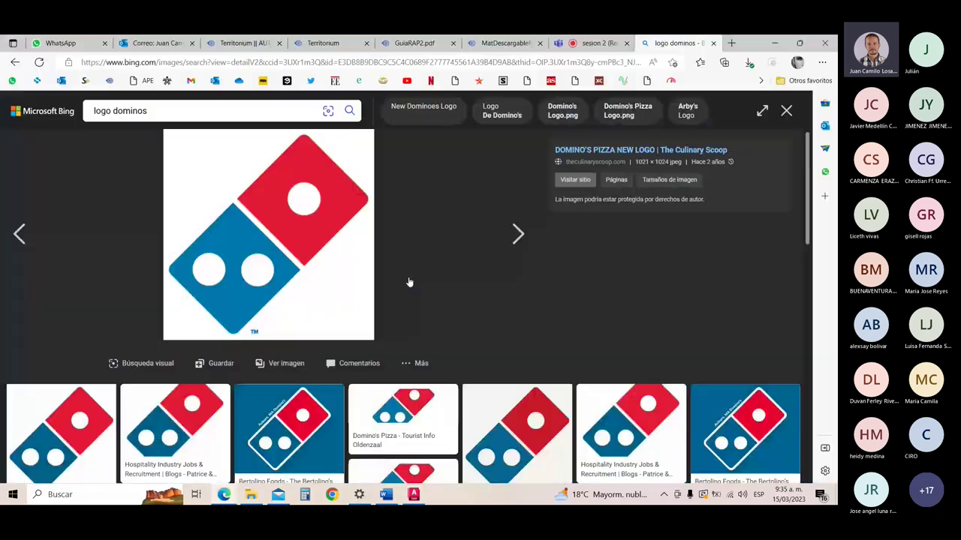
left_click(323, 43)
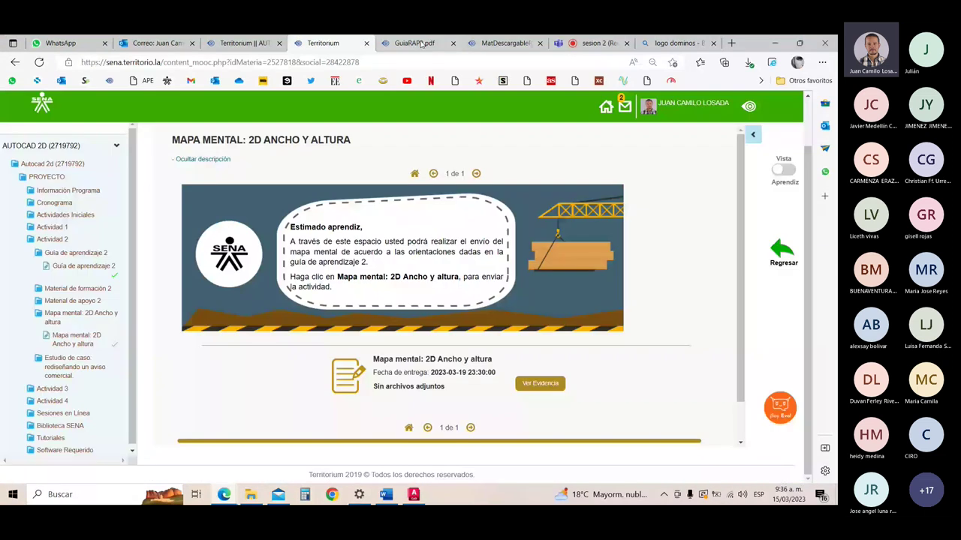
left_click(58, 367)
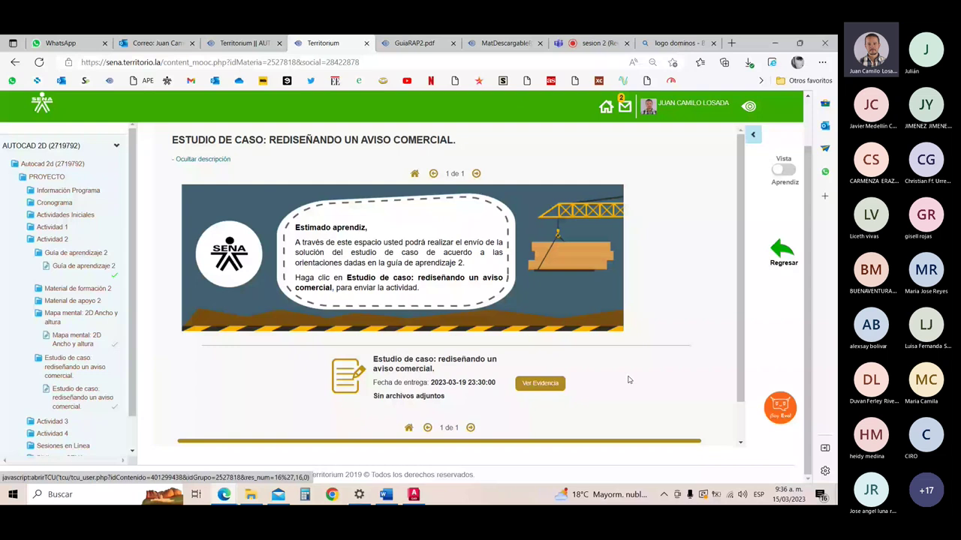
Step: Switch to AutoCAD and save a copy of the drawing as "residesño logo 2" in the Escritorio folder as an AutoCAD 2018 DWG
key("alt+Tab")
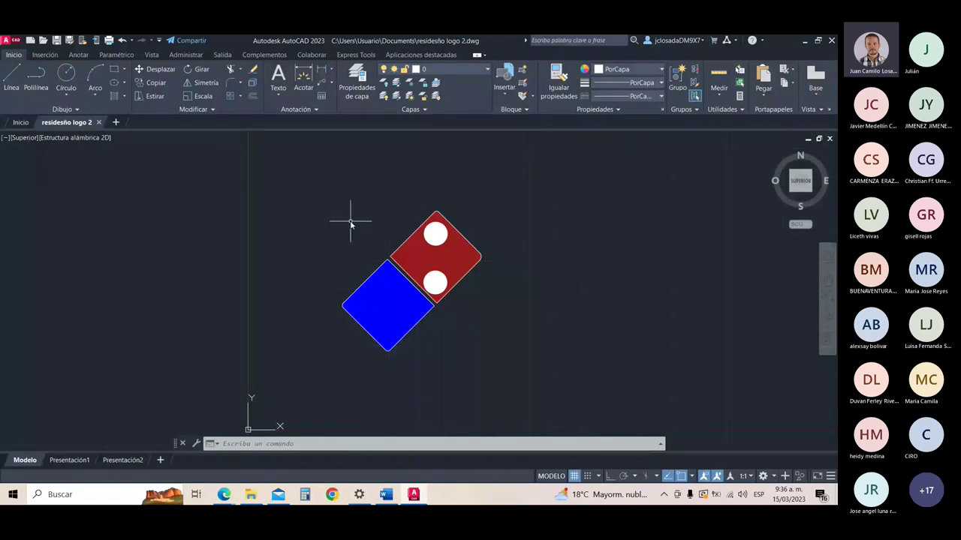
left_click(7, 40)
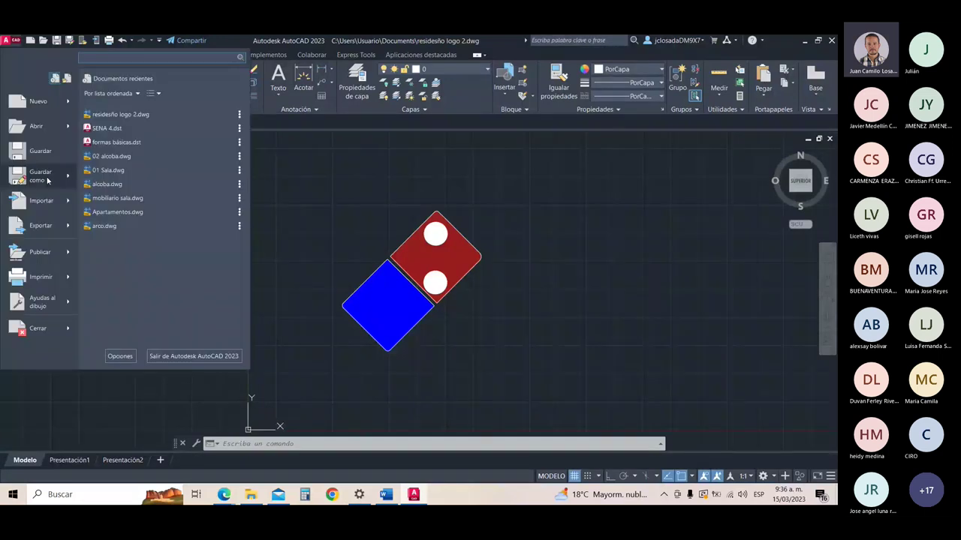
left_click(40, 176)
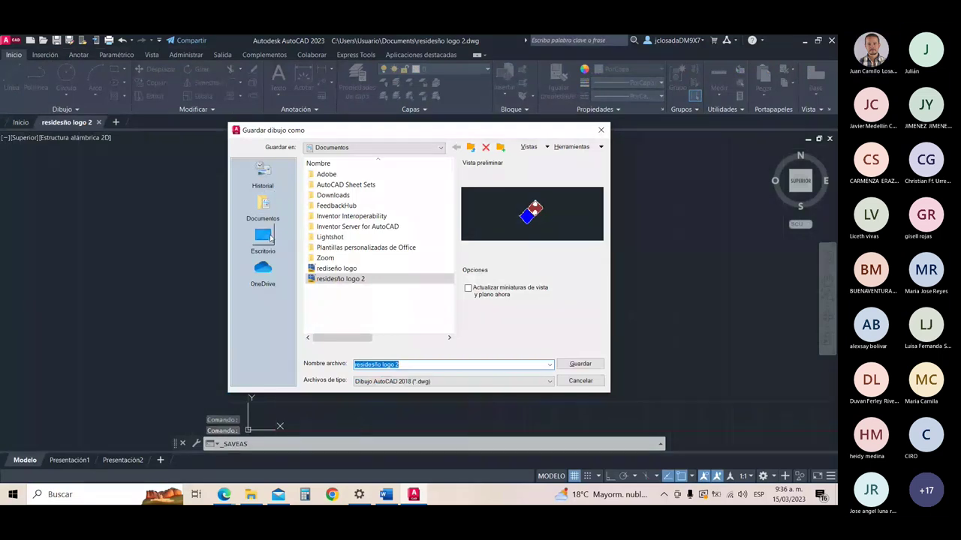
left_click(263, 237)
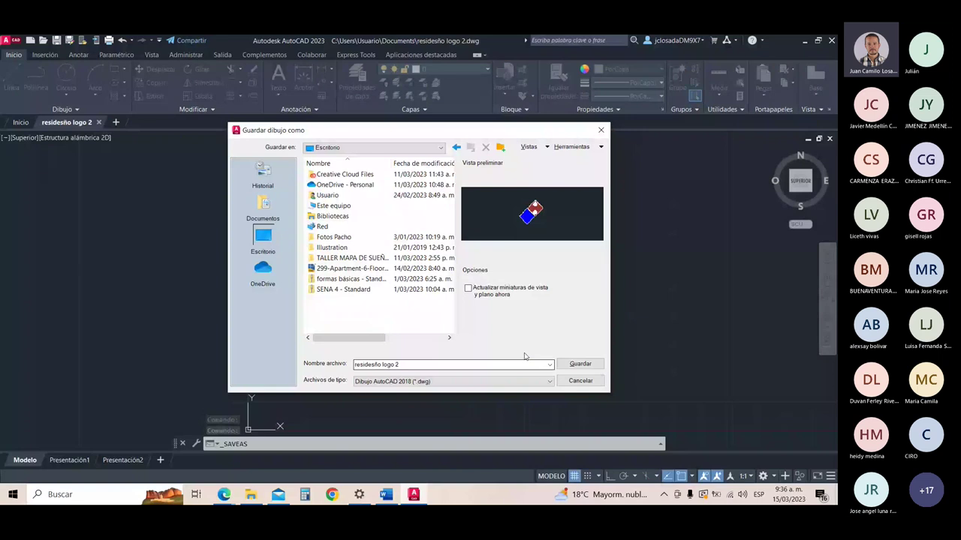
left_click(579, 364)
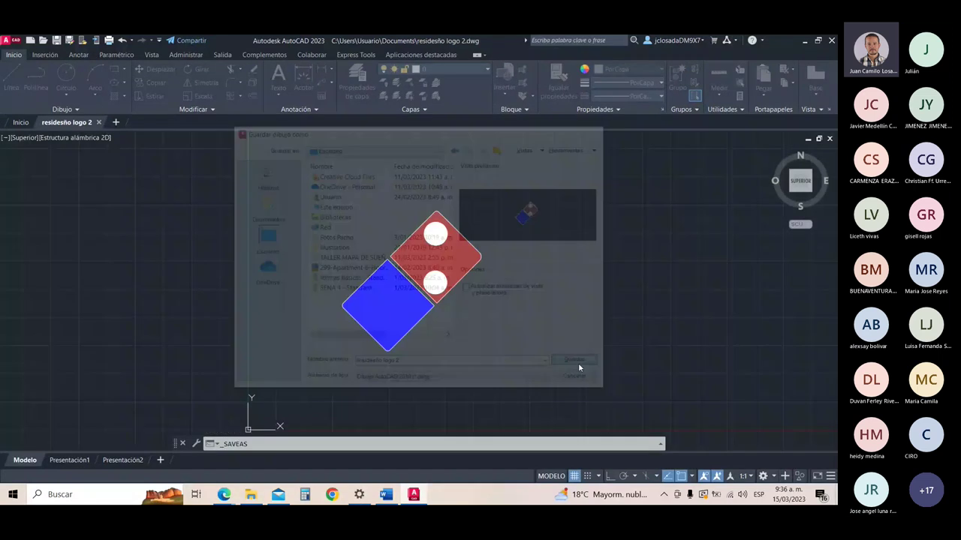
Step: Try to compress the desktop drawing "residesño logo 2" into a RAR archive of the same name while it is open in AutoCAD
key("super+d")
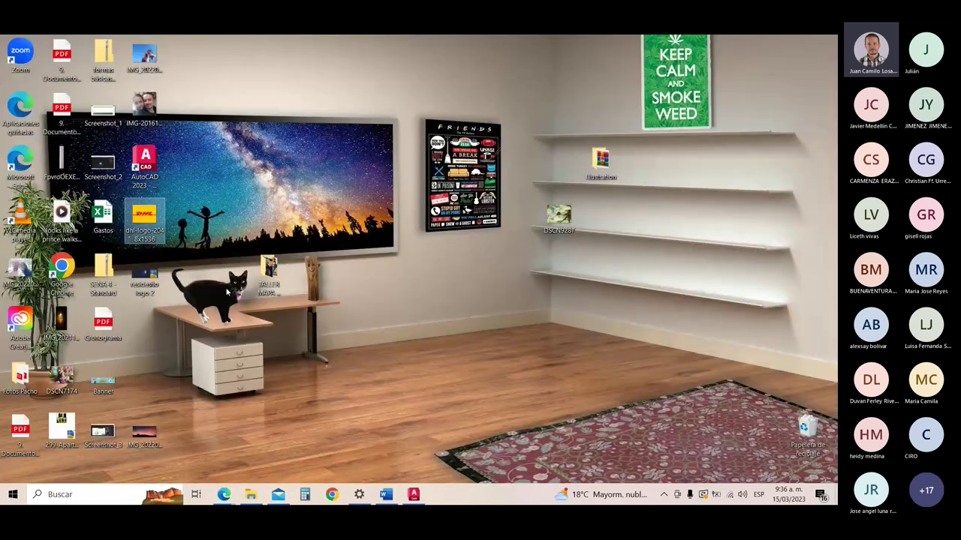
left_click(152, 276)
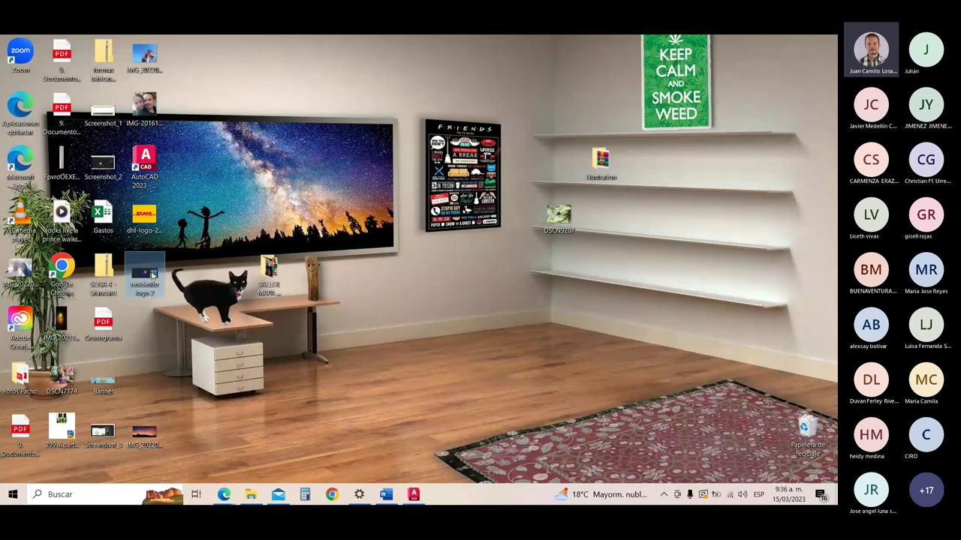
right_click(152, 277)
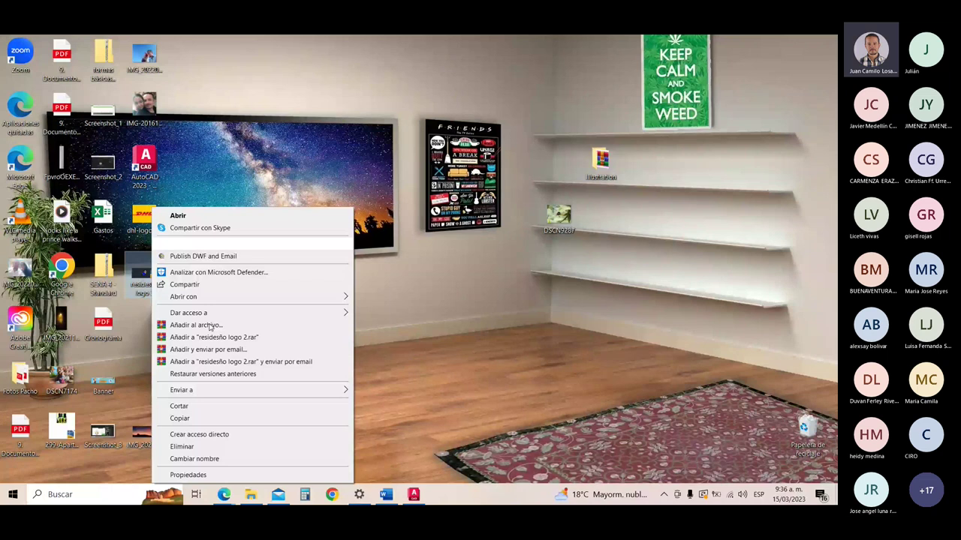
left_click(213, 337)
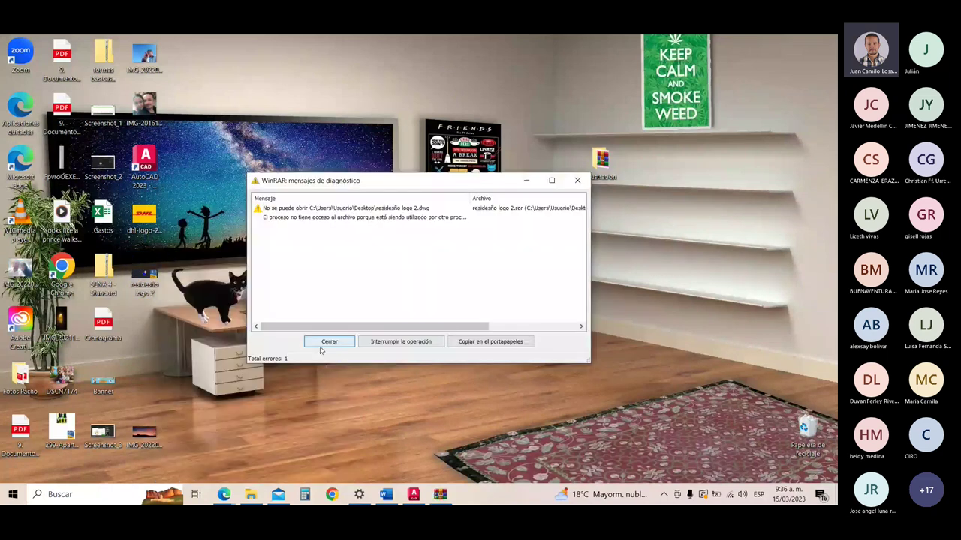
left_click(322, 344)
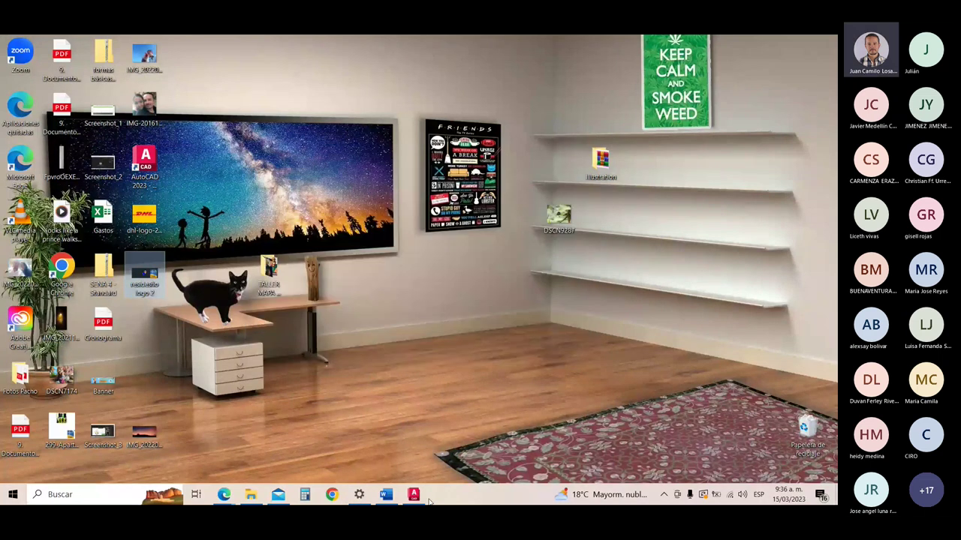
Step: Close the drawing in AutoCAD and compress its desktop file into the archive "residesño logo 2.rar"
left_click(414, 494)
left_click(98, 122)
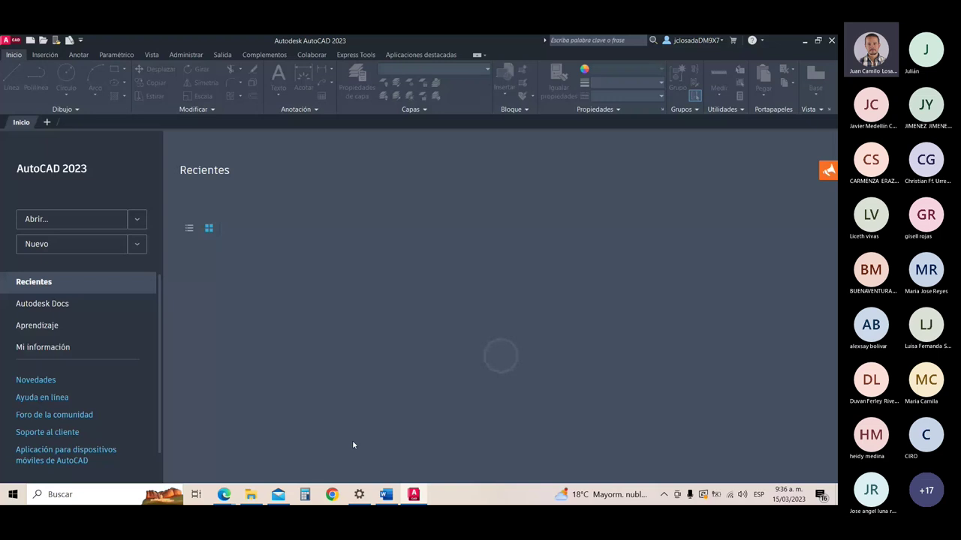
key("super+d")
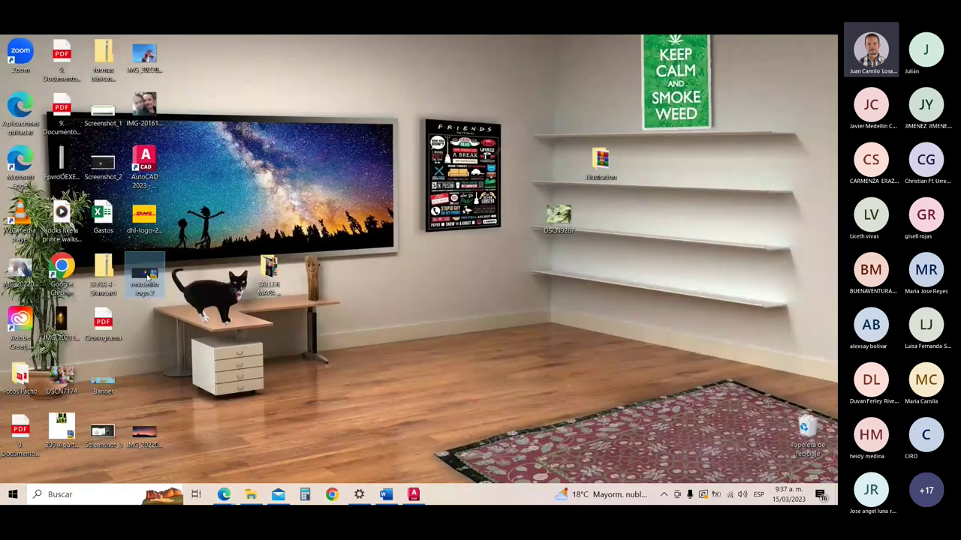
right_click(147, 278)
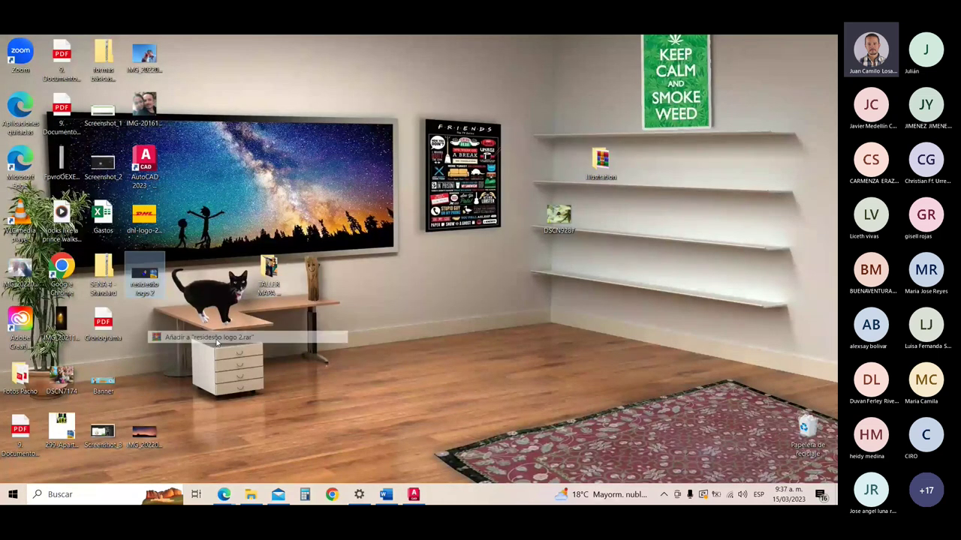
Step: Open the "residesño logo 2.rar" archive to check its contents and close the WinRAR window
double_click(154, 324)
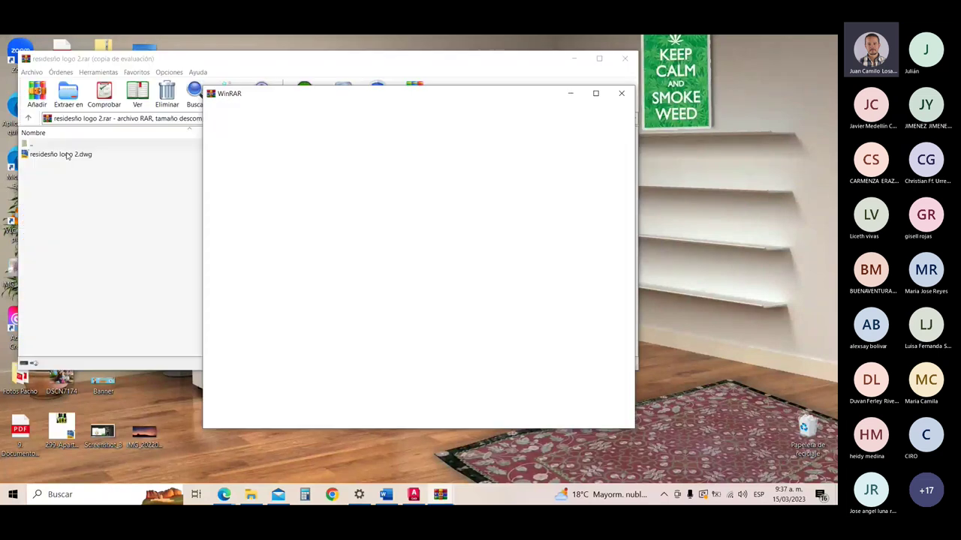
left_click(622, 93)
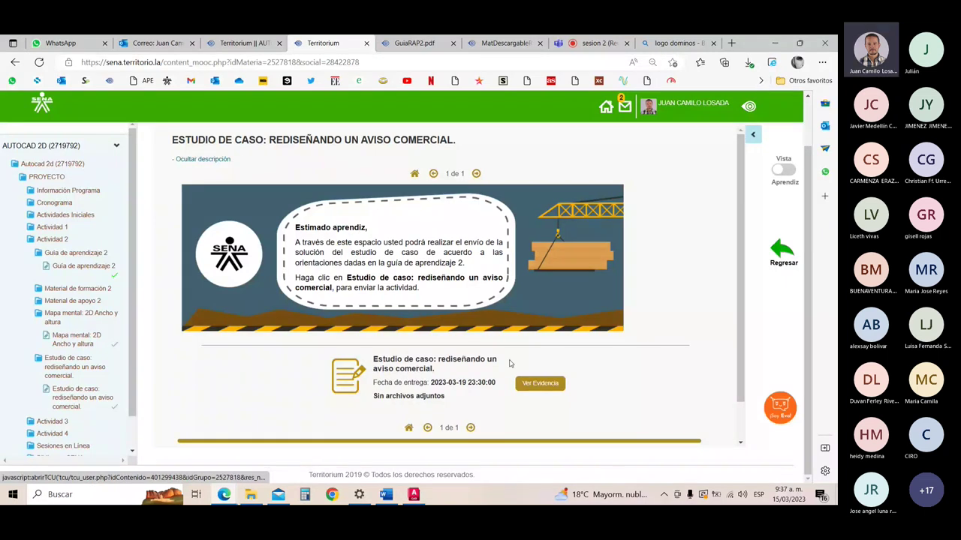
Step: Check the Teams meeting and its participants, and return to the case study submission page in Territorium
key("ctrl+7")
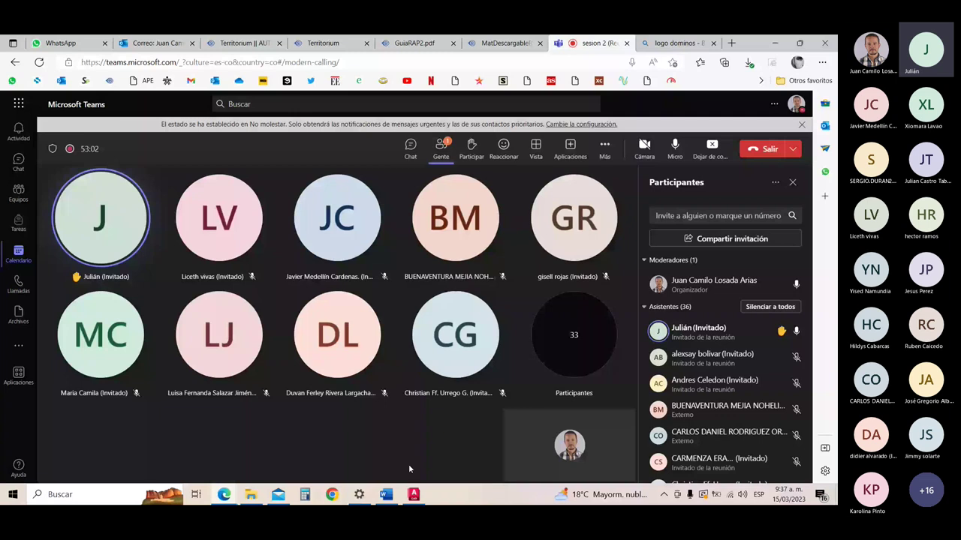
left_click(413, 495)
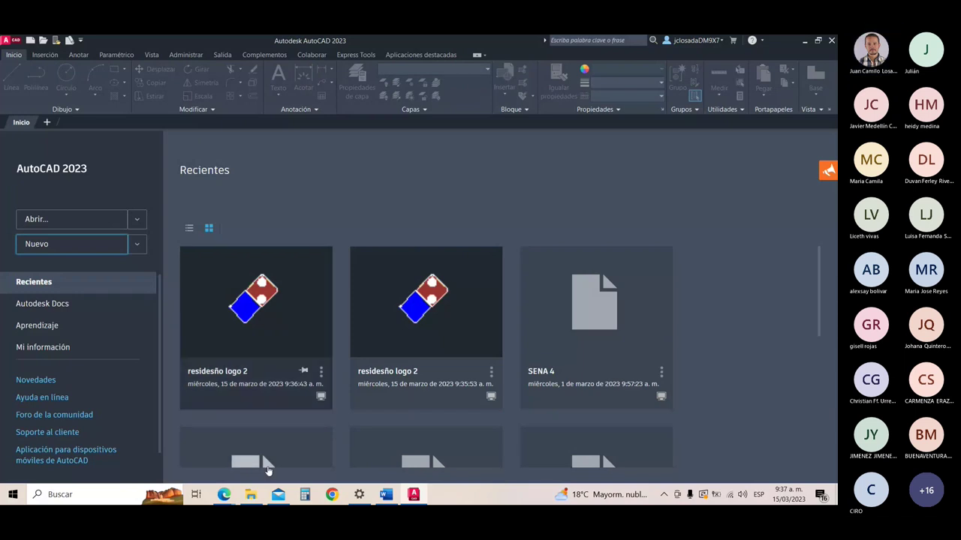
key("alt+Tab")
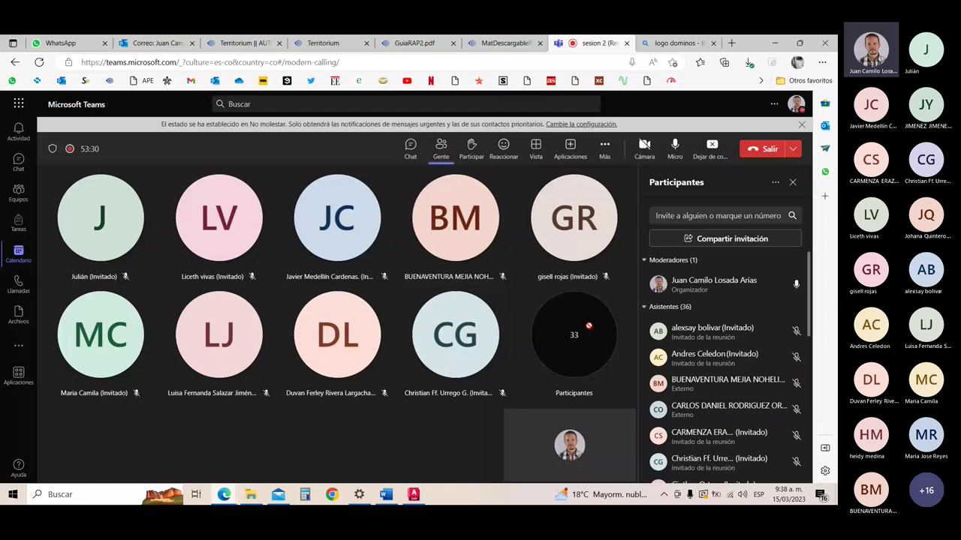
key("ctrl+4")
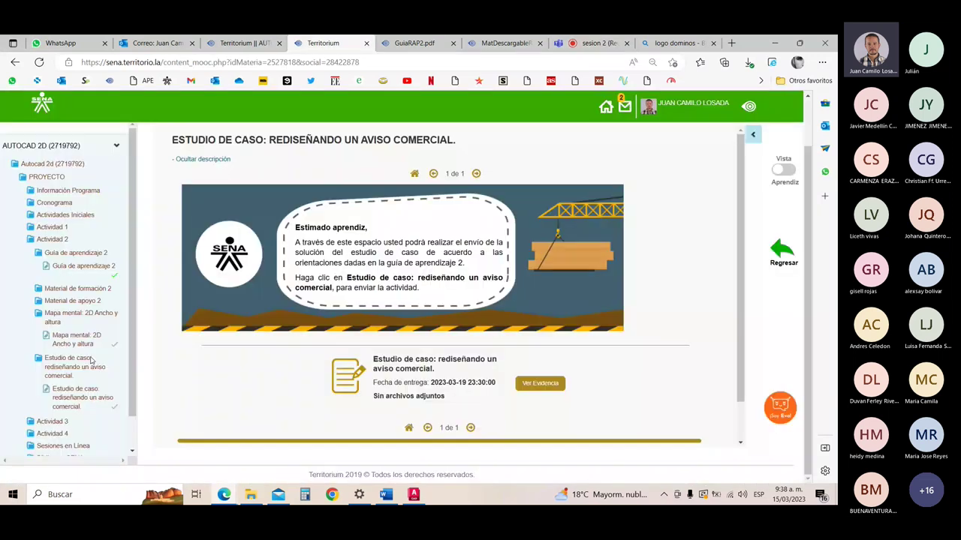
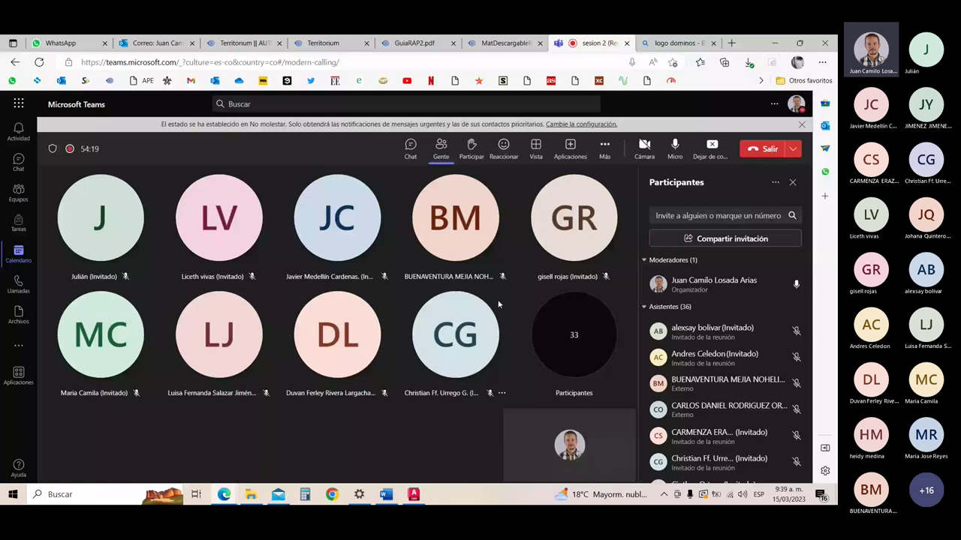
Step: Close the learning guide GuiaRAP2.pdf in the browser and consult the March 2023 calendar
left_click(498, 303)
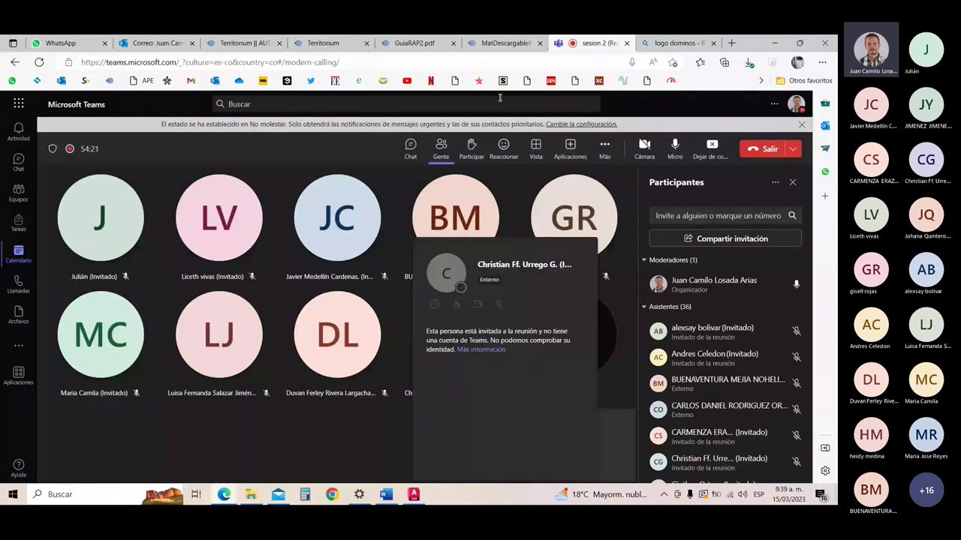
key("ctrl+5")
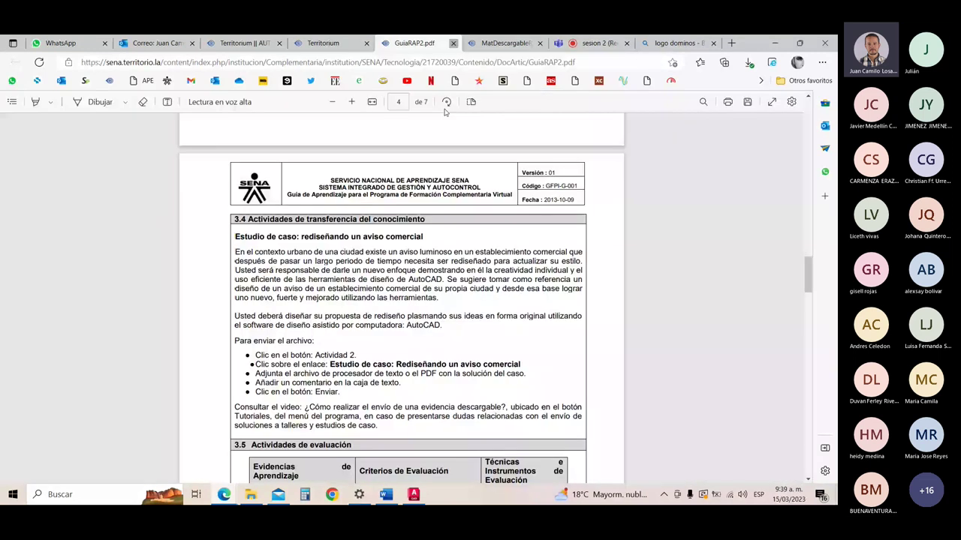
key("ctrl+w")
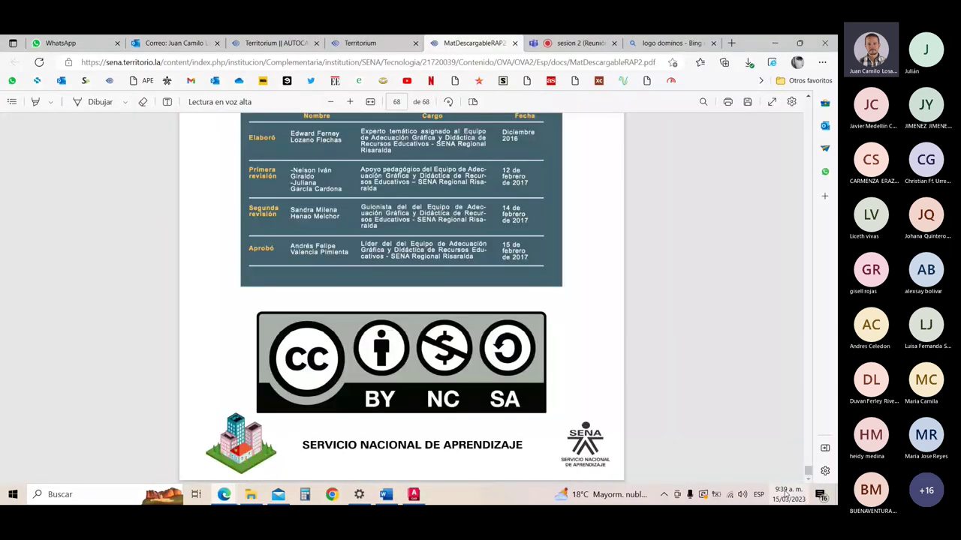
left_click(786, 494)
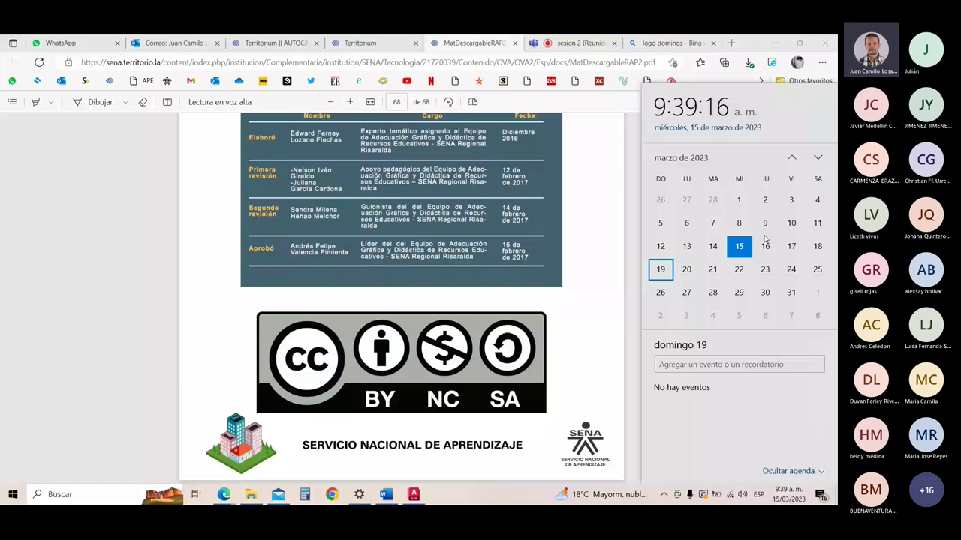
key("ctrl+Tab")
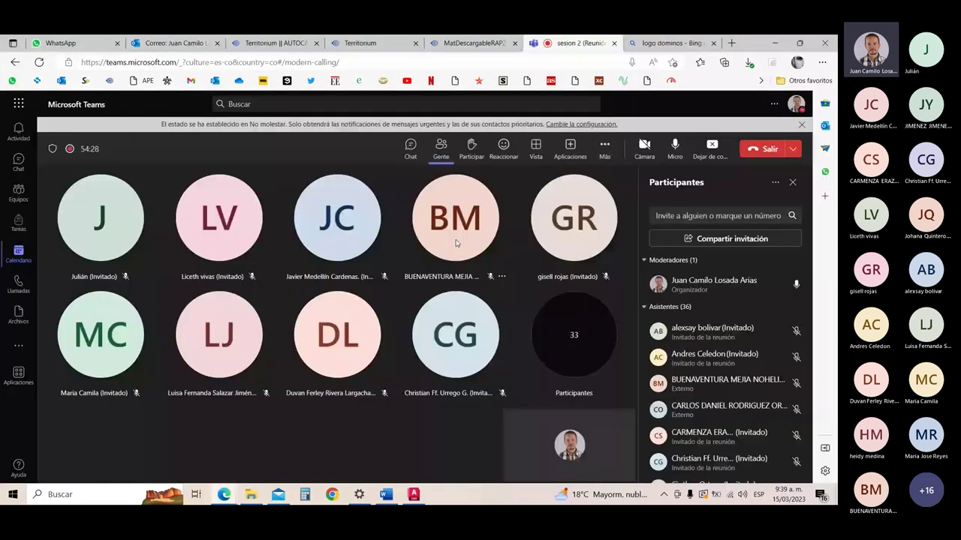
Step: Collapse Actividad 2 and expand the contents of Actividad 3 in the Territorium course tree
key("ctrl+3")
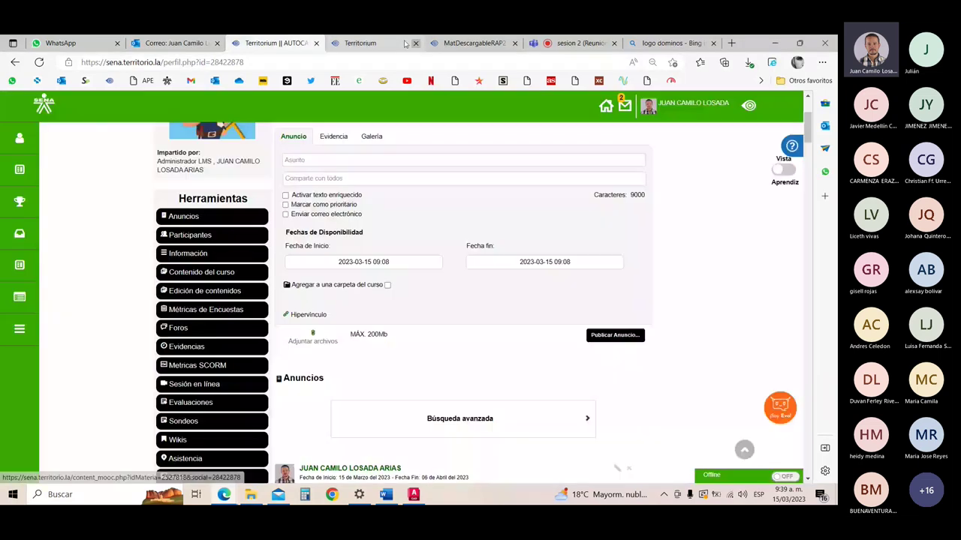
left_click(404, 44)
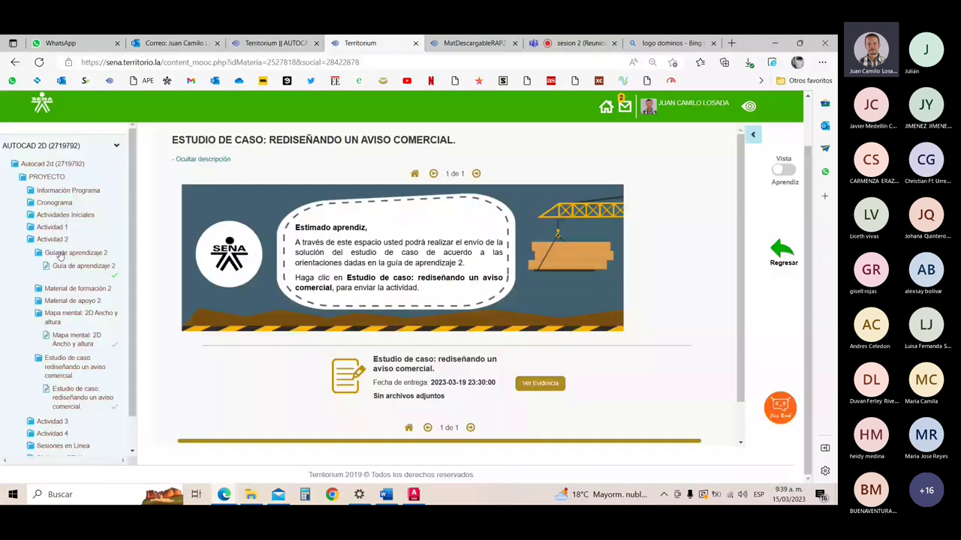
left_click(63, 240)
left_click(54, 251)
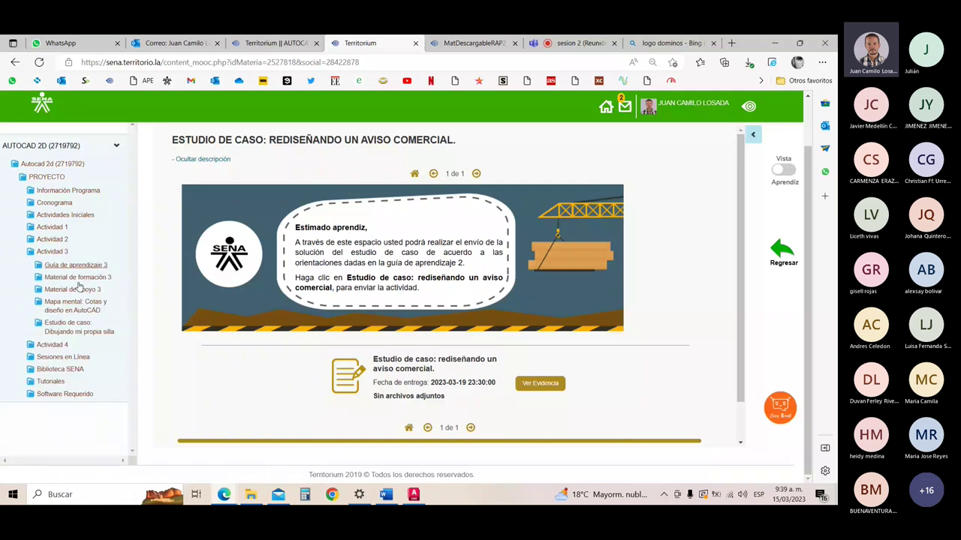
Step: Create a new AutoCAD drawing and draw a horizontal line about 3063 units long across the middle of the view
left_click(414, 495)
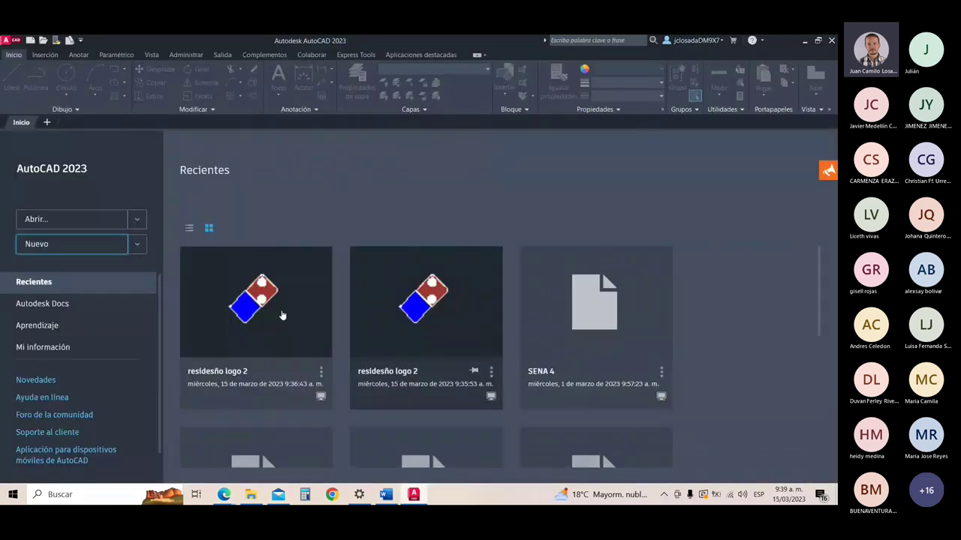
left_click(41, 252)
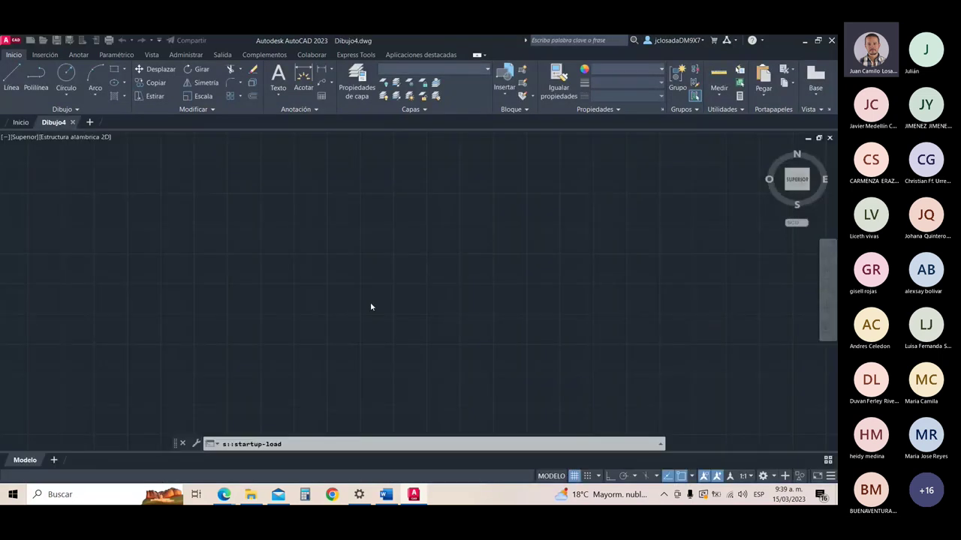
type("l")
key("Return")
left_click(180, 257)
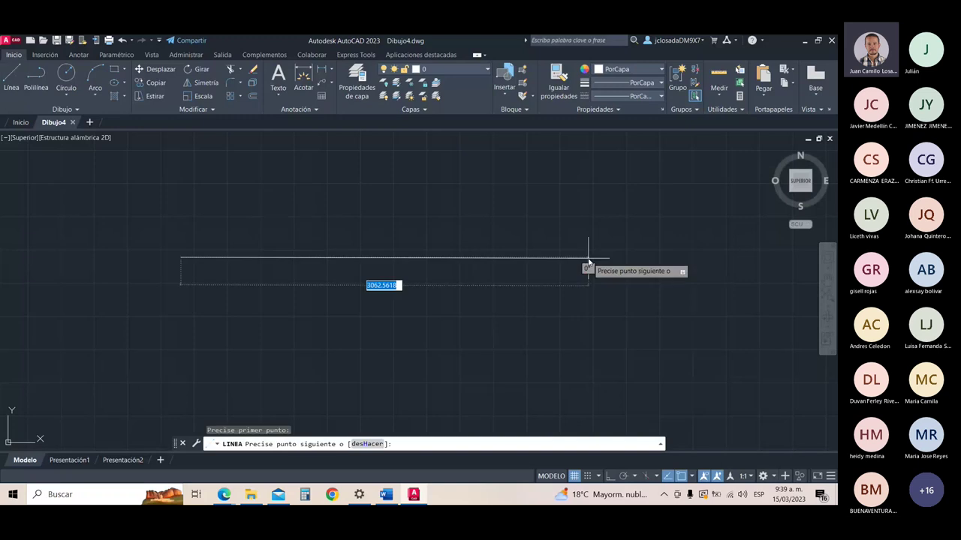
left_click(588, 257)
key("Return")
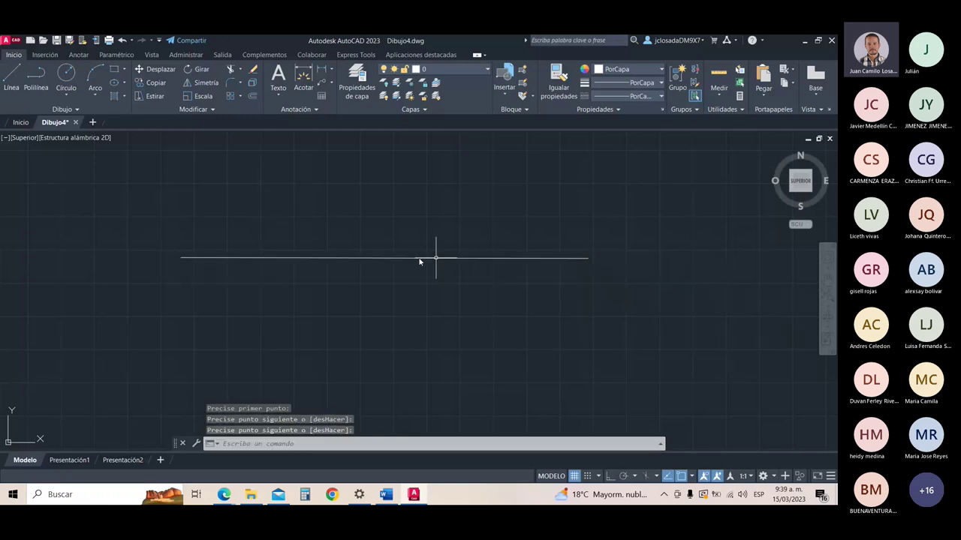
Step: Delete the horizontal line in the middle of the drawing
left_click(521, 259)
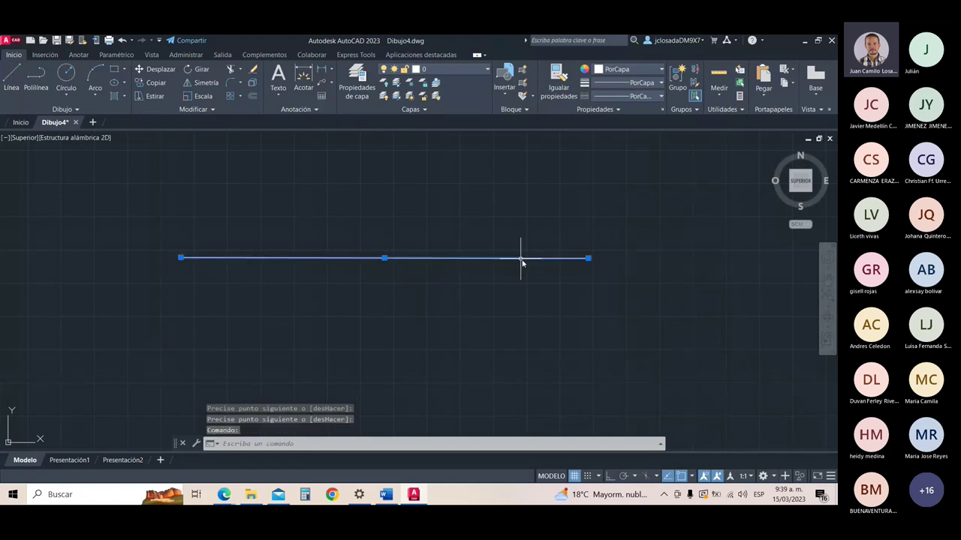
key("Delete")
scroll(172, 311, "up", 2)
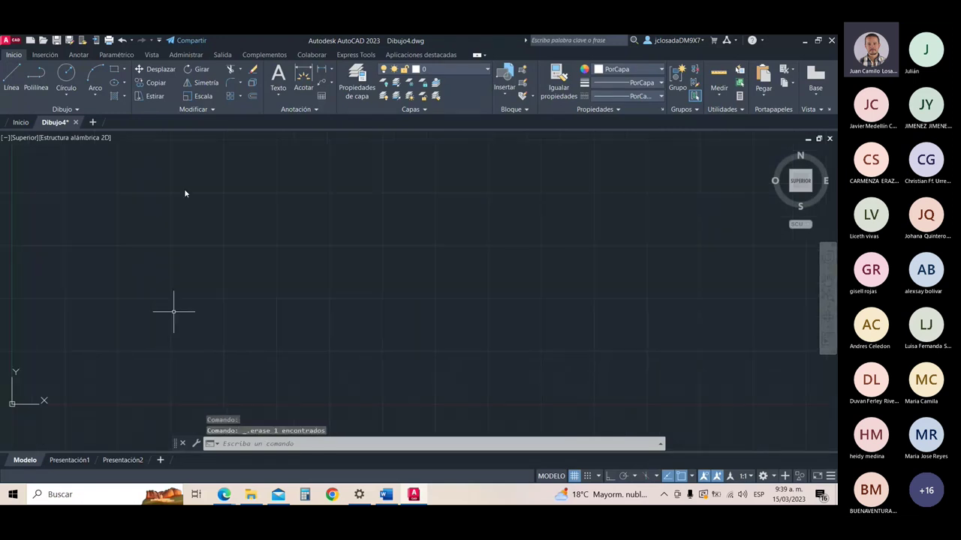
left_click(11, 83)
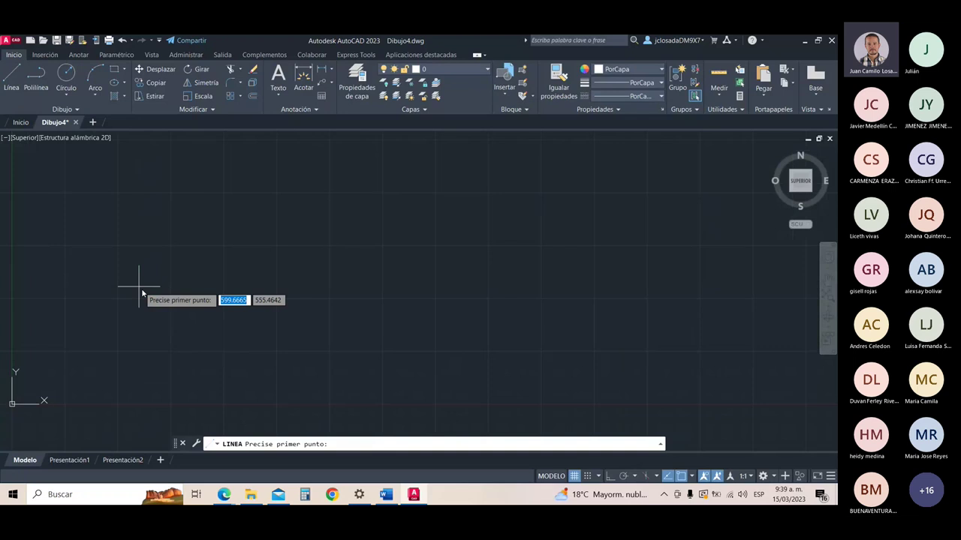
left_click(141, 288)
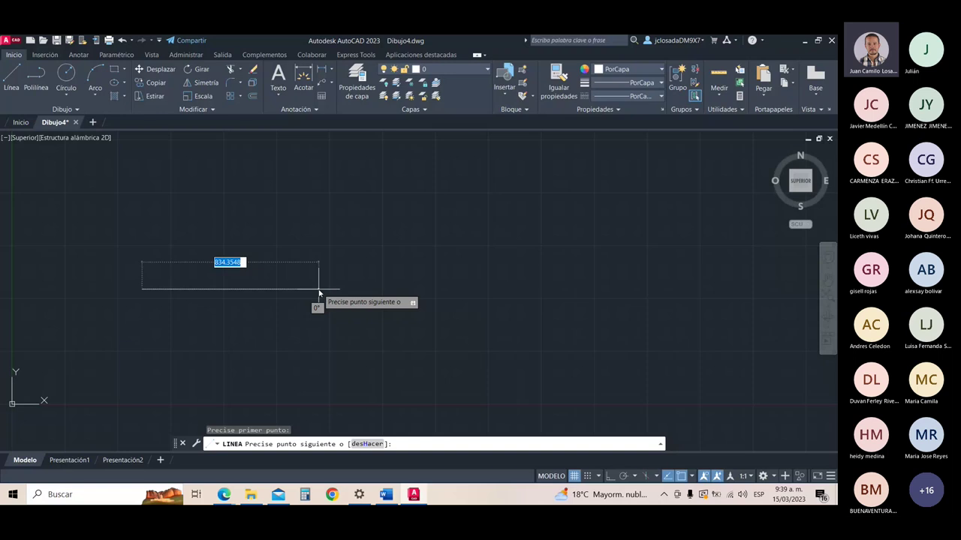
key("Escape")
Step: Turn on ortho mode and draw a horizontal line 1000 units long across the middle of the view
key("F8")
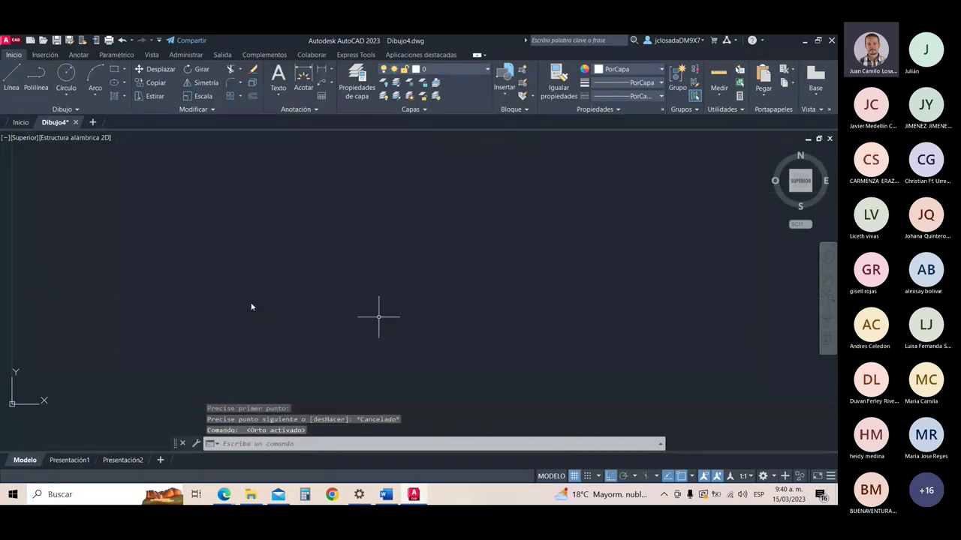
left_click(8, 81)
left_click(189, 286)
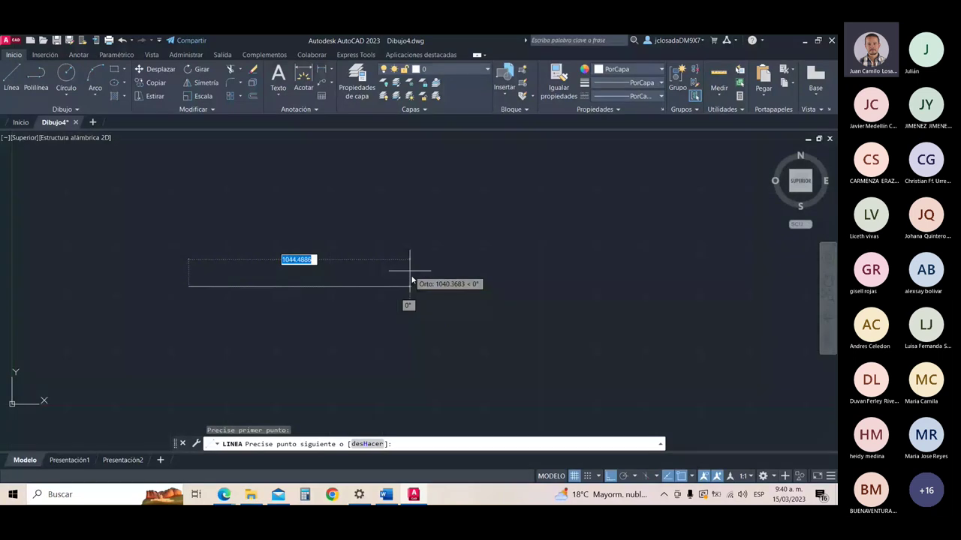
type("1000")
key("Return")
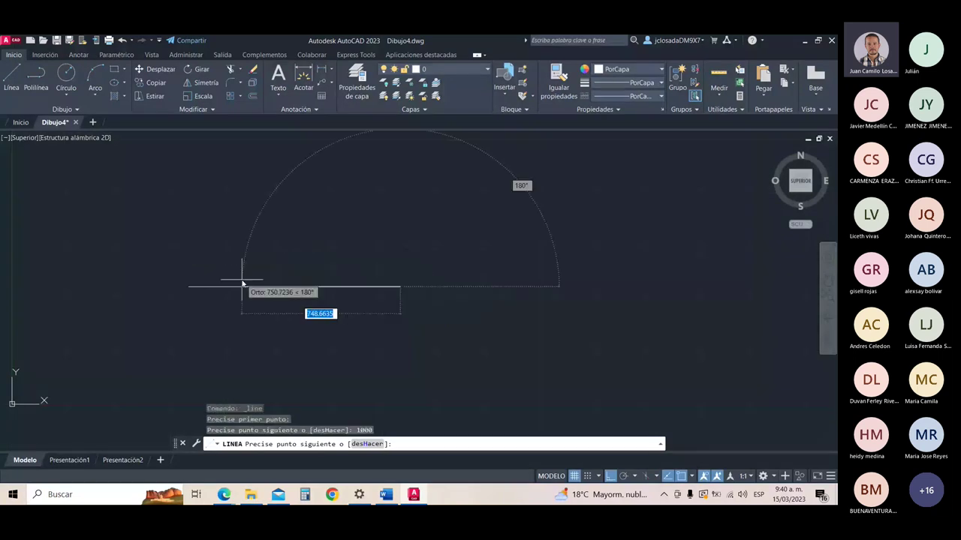
scroll(242, 284, "up", 2)
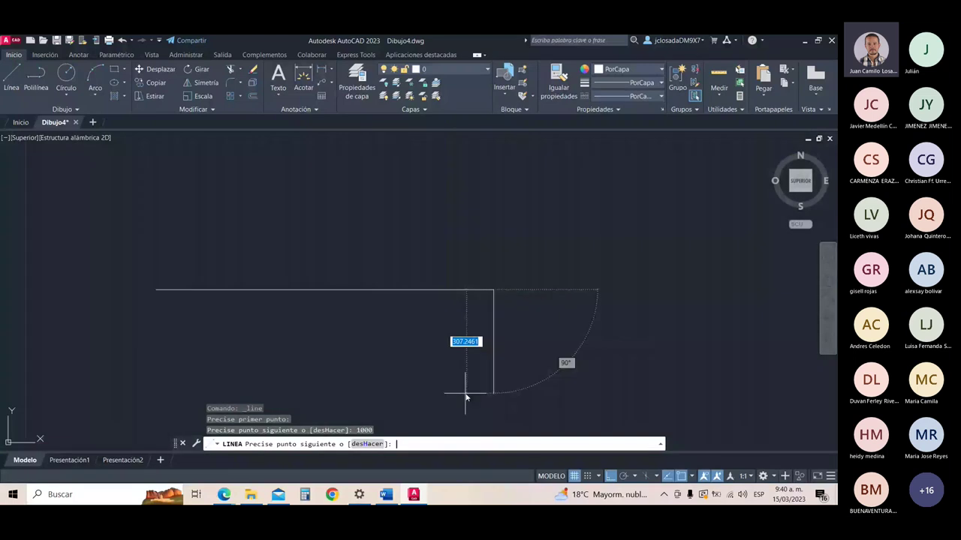
key("Return")
Step: Dimension the length of the horizontal line, placing the dimension a short distance above it
left_click(417, 292)
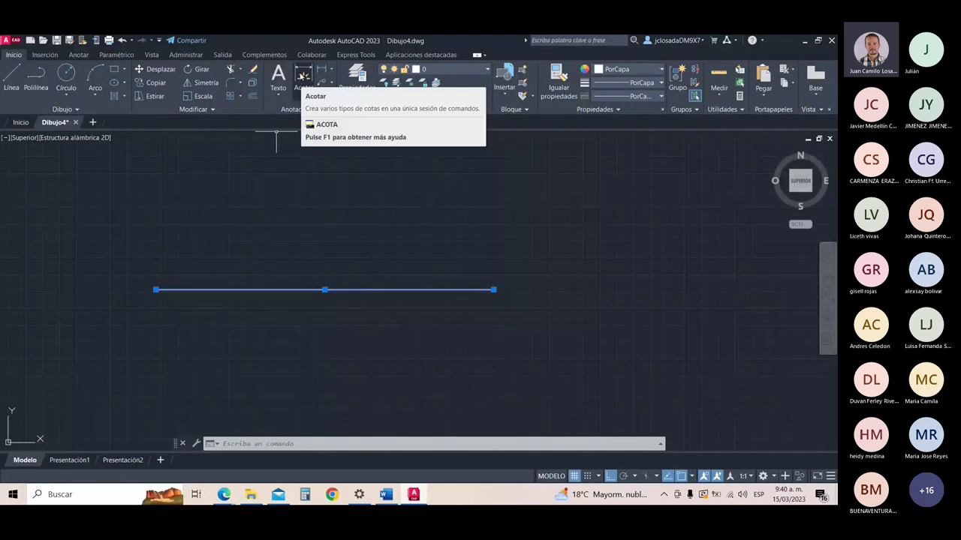
left_click(303, 75)
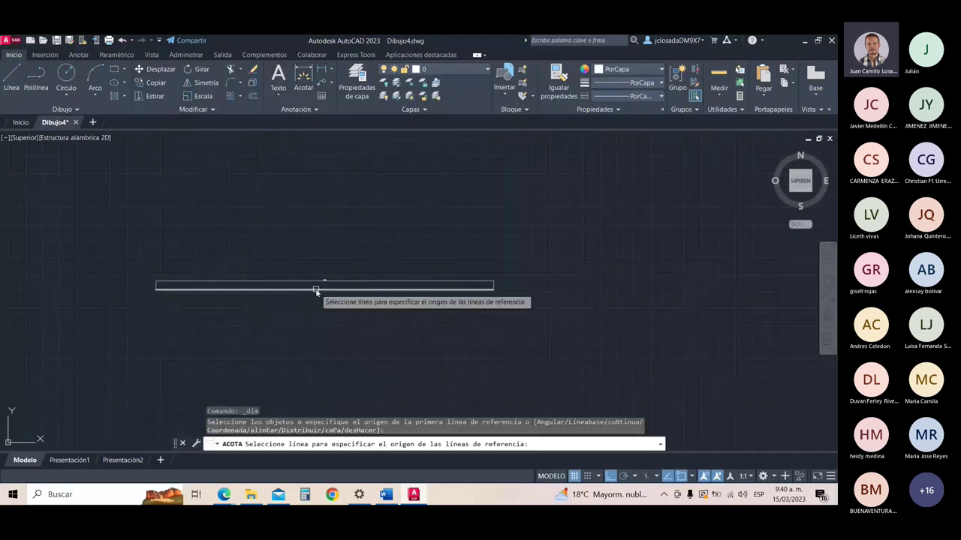
left_click(316, 289)
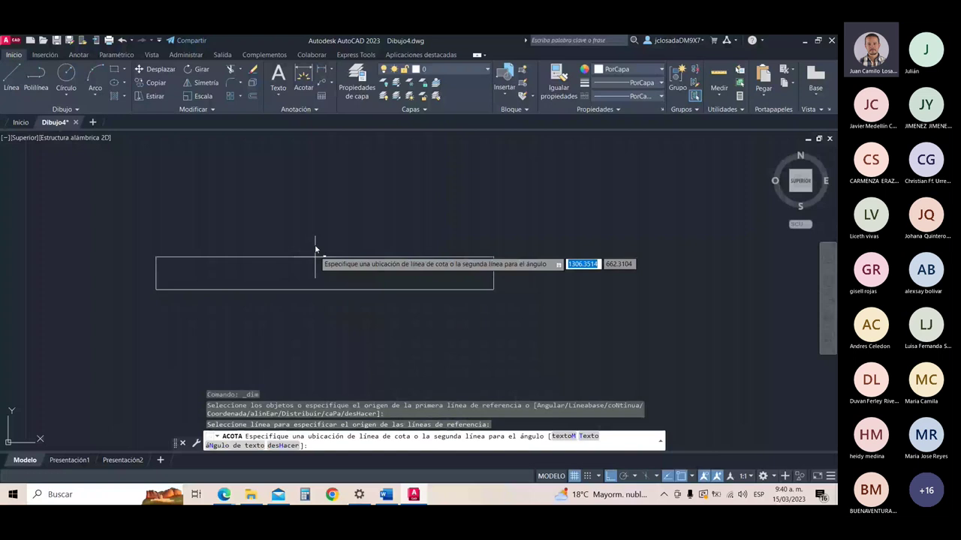
left_click(318, 246)
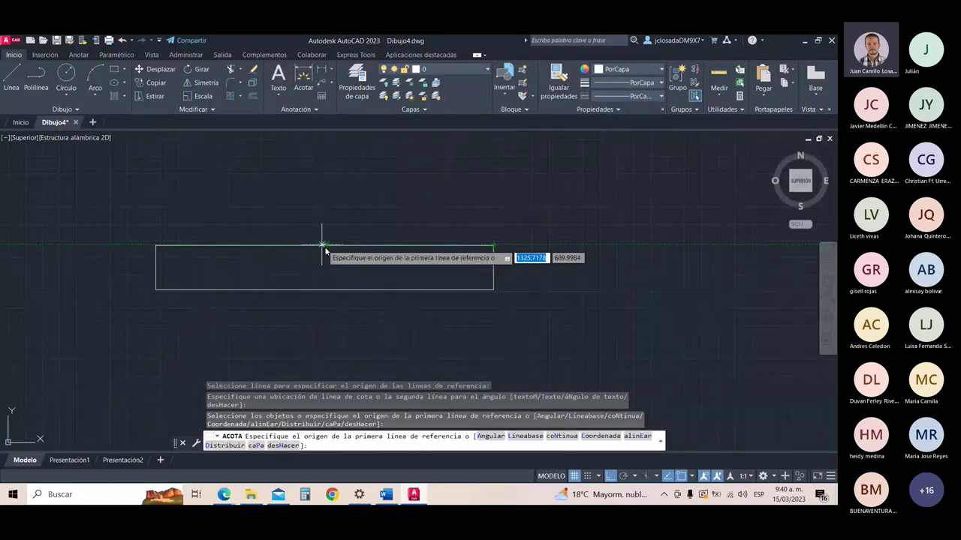
scroll(324, 250, "up", 2)
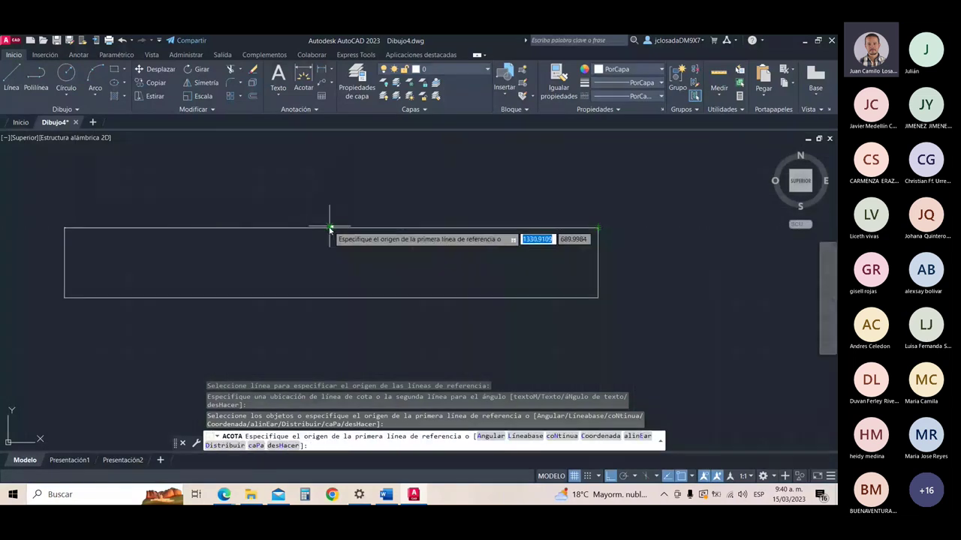
Step: Modify the ISO-25 dimension style, setting its text height to 100
left_click(316, 110)
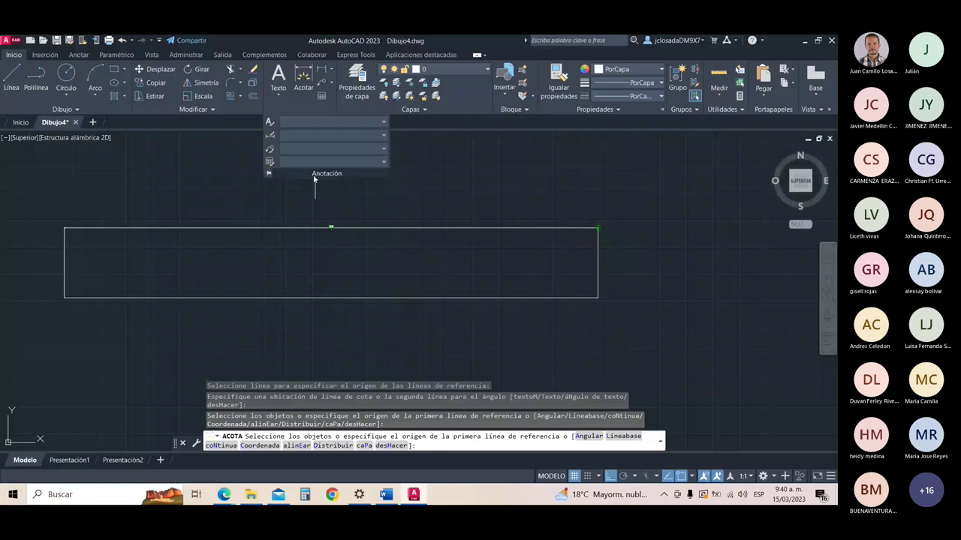
key("Escape")
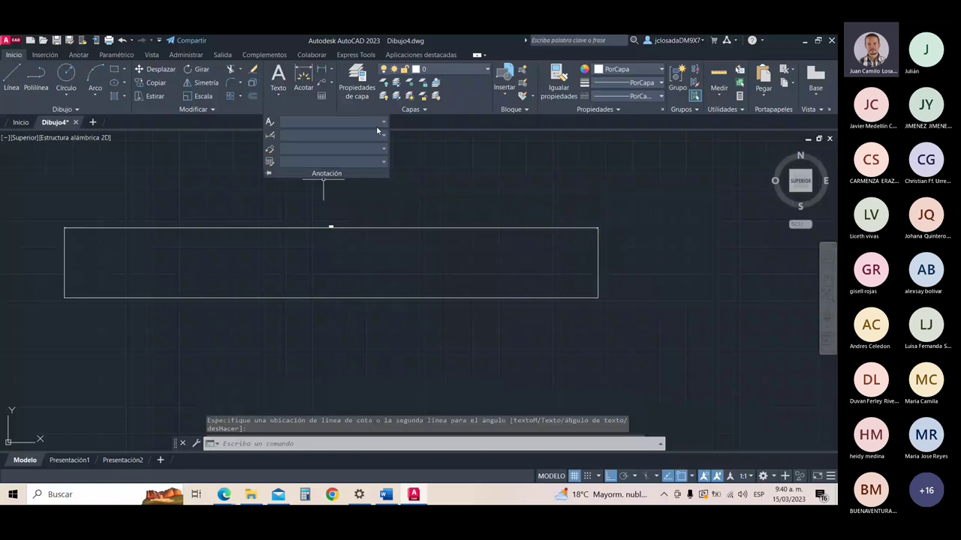
key("Escape")
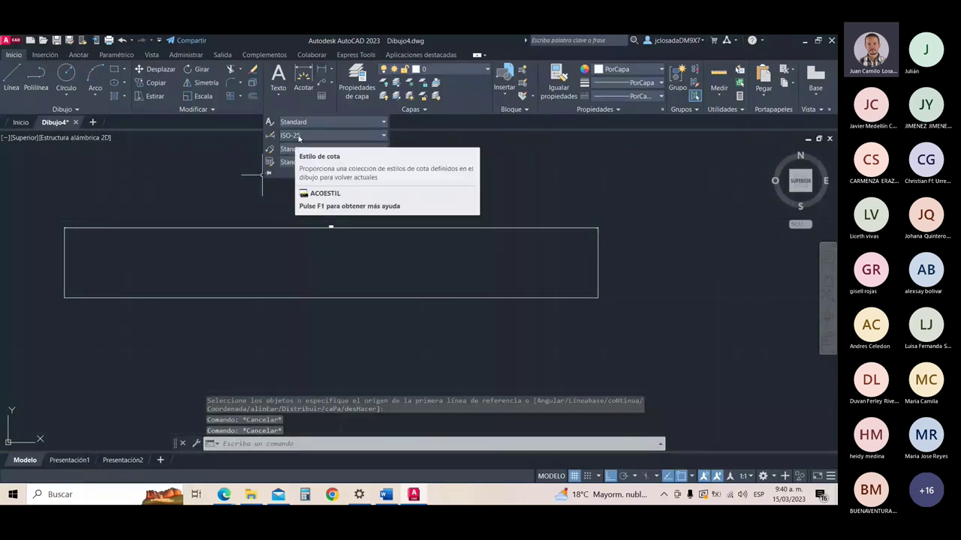
left_click(270, 135)
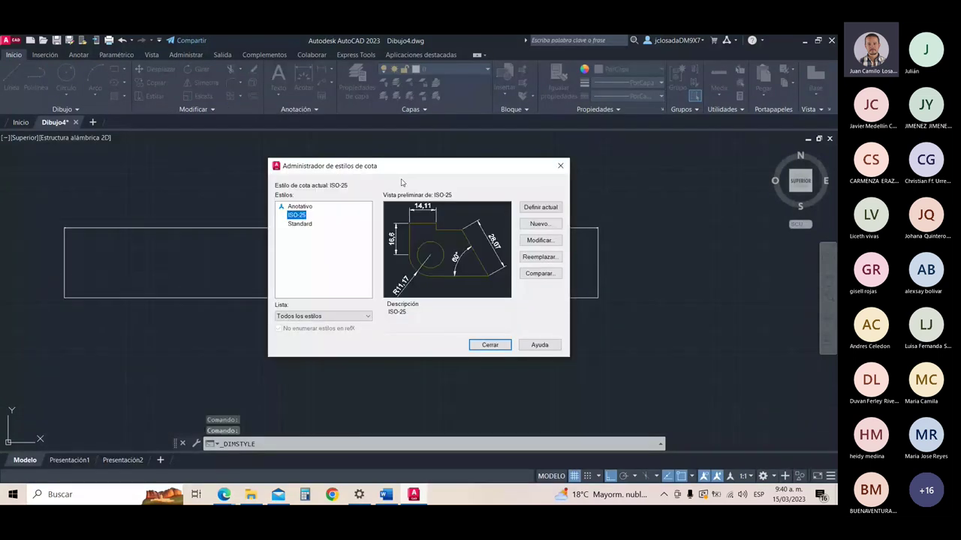
left_click_drag(406, 168, 571, 176)
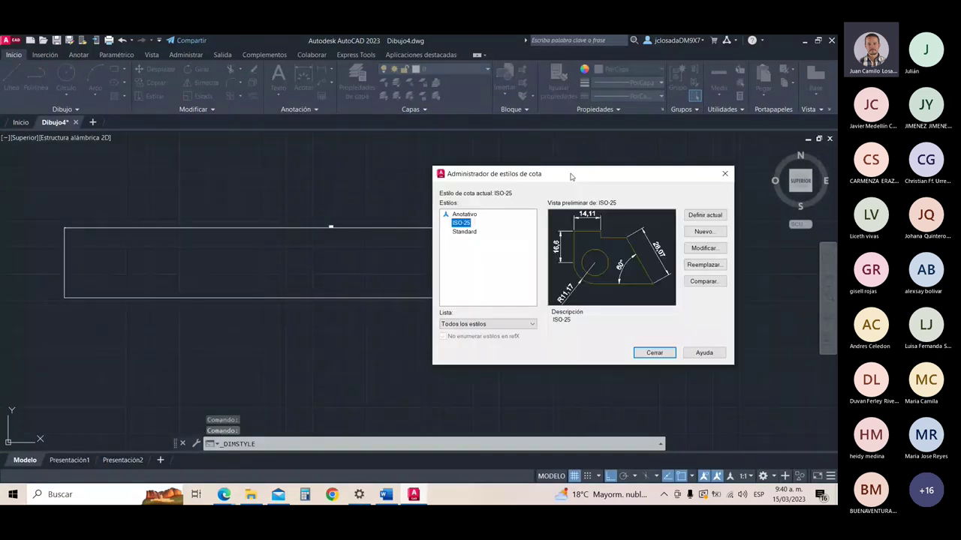
left_click(703, 249)
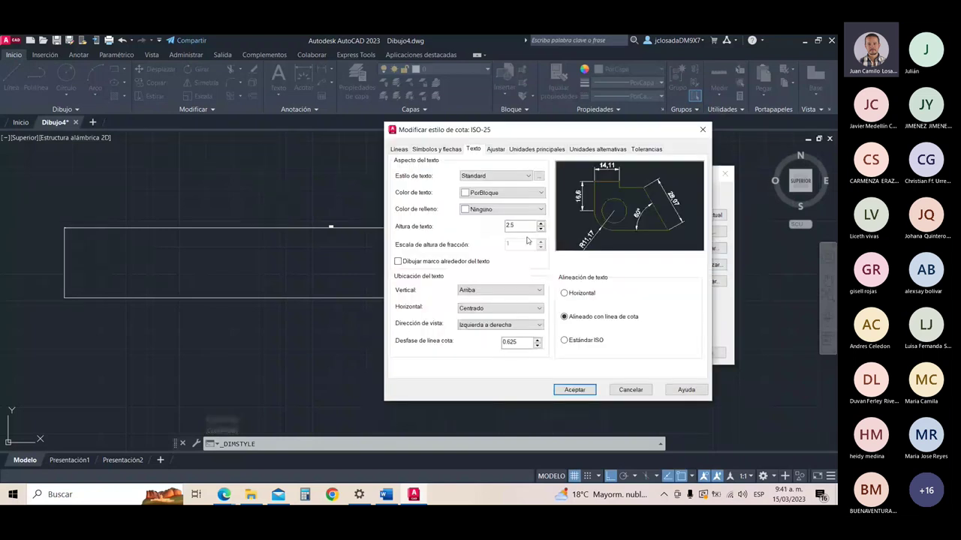
type("100")
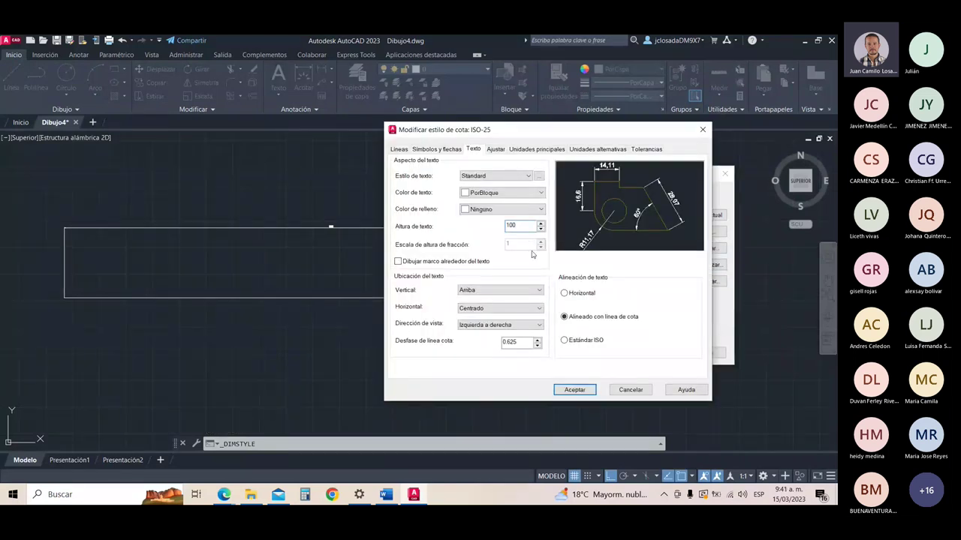
left_click(574, 389)
left_click(655, 354)
scroll(360, 275, "down", 2)
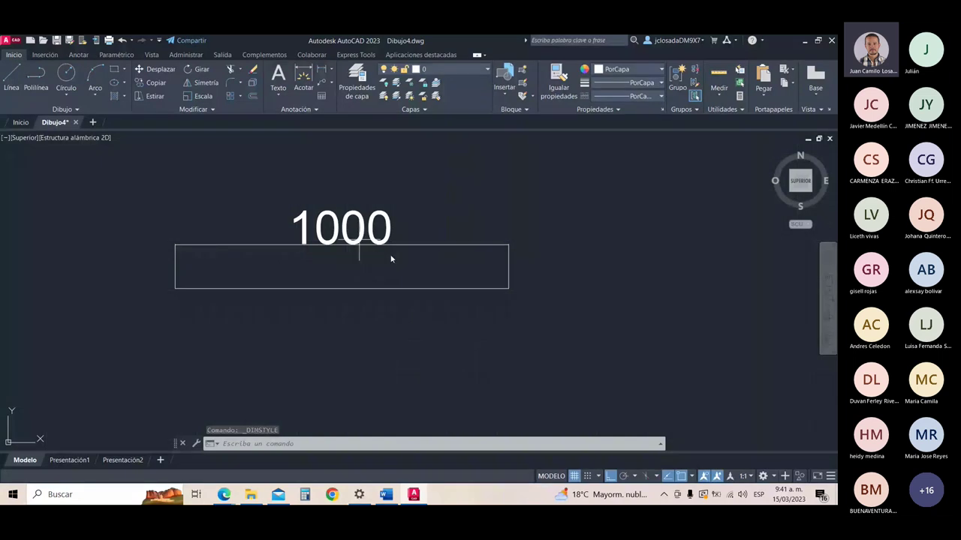
Step: Increase the text height of the ISO-25 dimension style further and apply the change
left_click(316, 109)
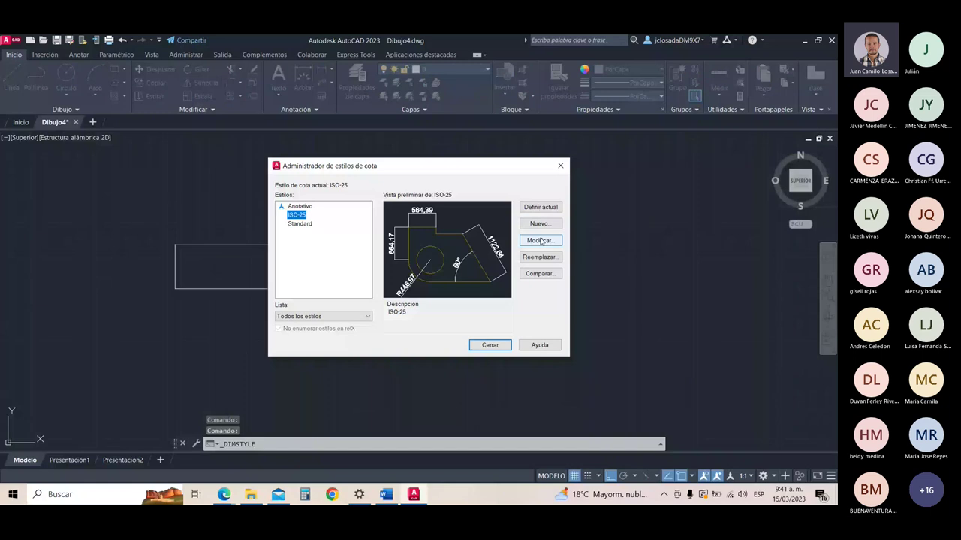
left_click(540, 240)
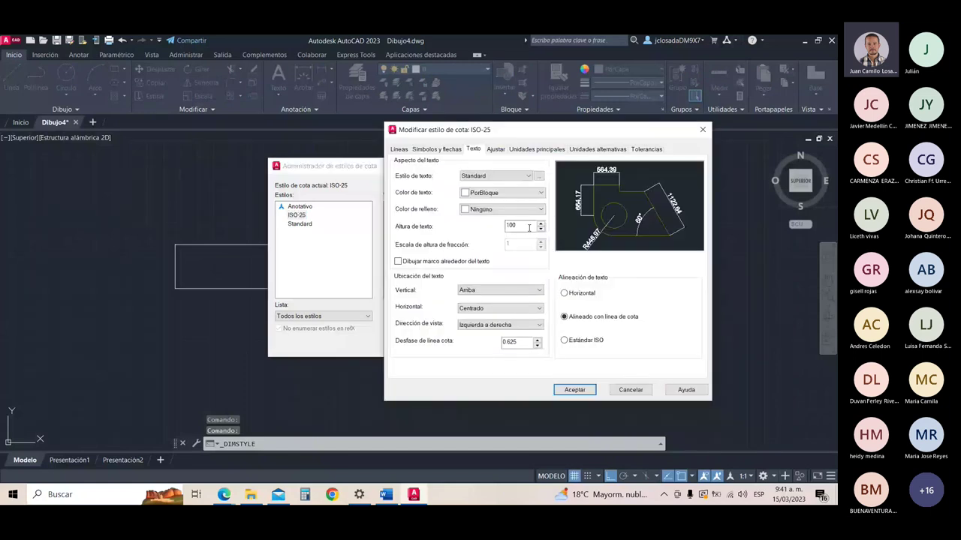
left_click_drag(529, 226, 473, 229)
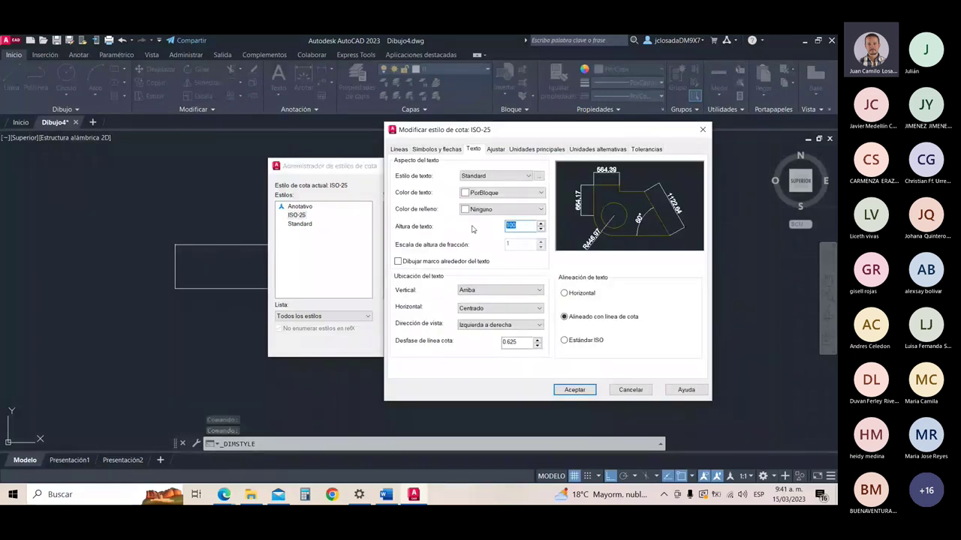
key("Return")
key("Return")
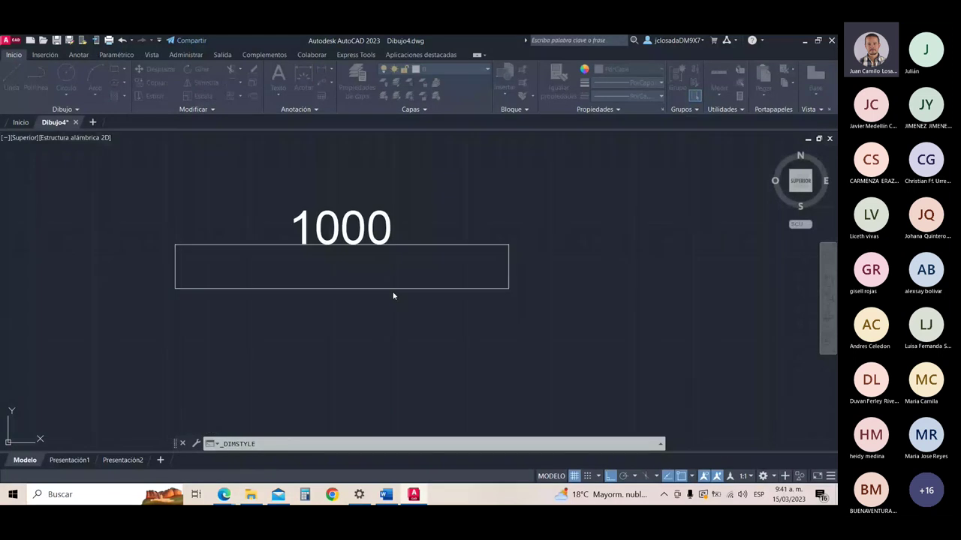
Step: Delete the line's dimension and dimension the line again between its two endpoints, placing the dimension above it
left_click(352, 245)
key("Delete")
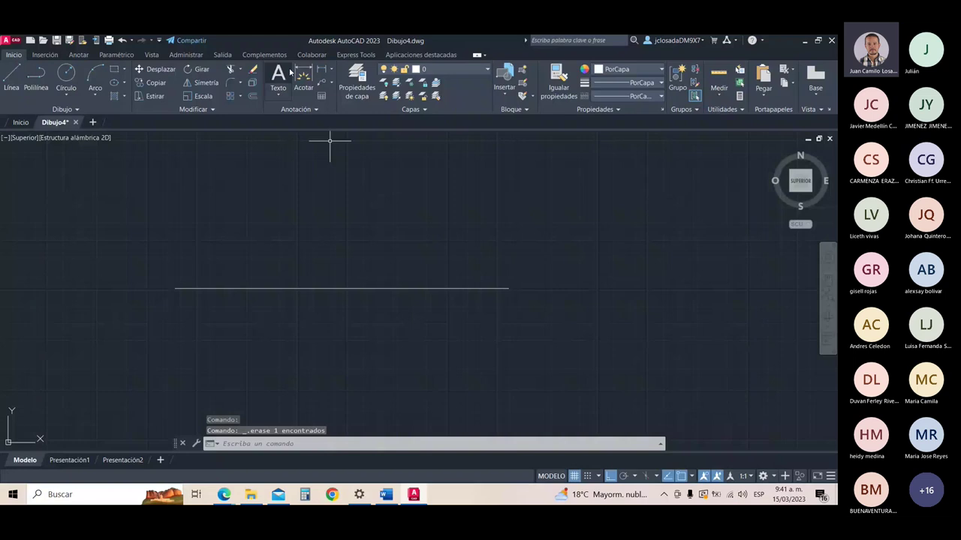
left_click(302, 75)
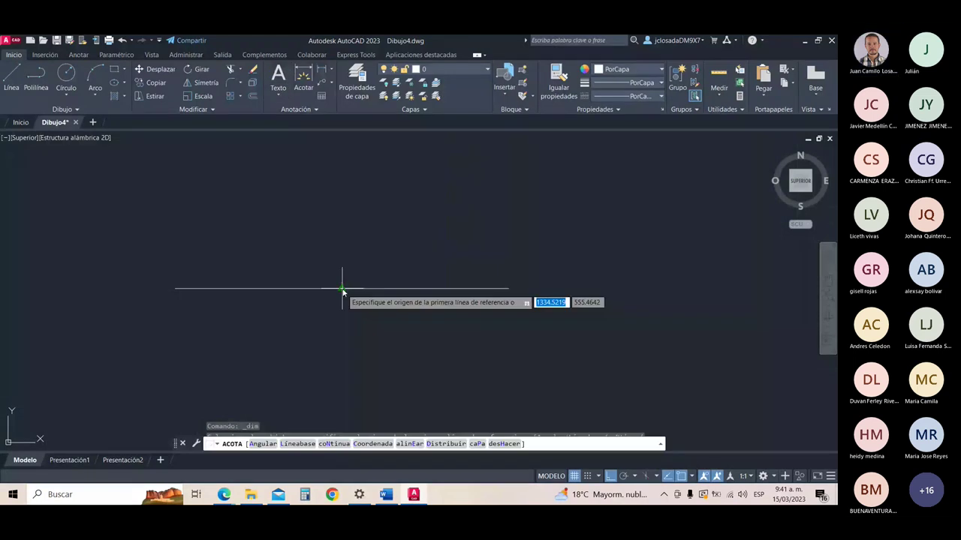
scroll(337, 257, "down", 3)
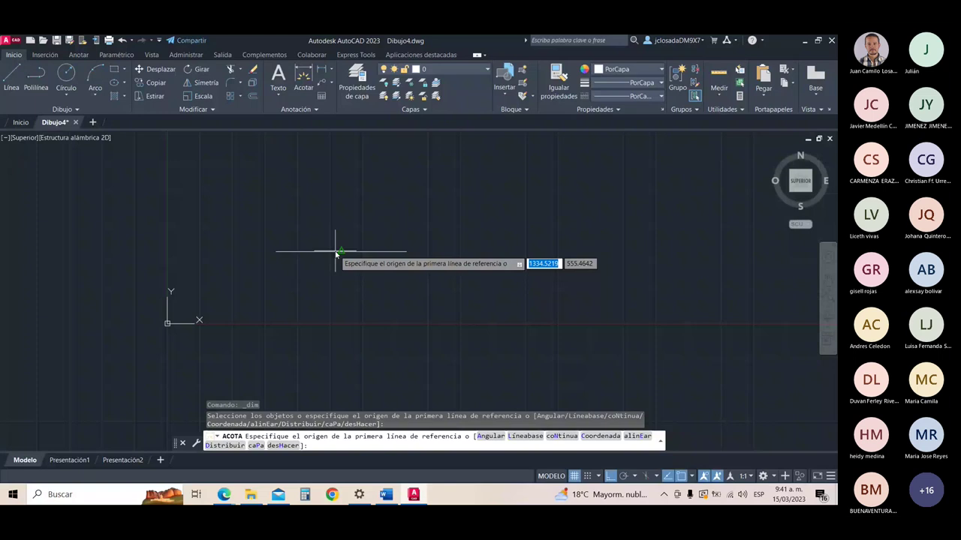
left_click(278, 253)
left_click(406, 253)
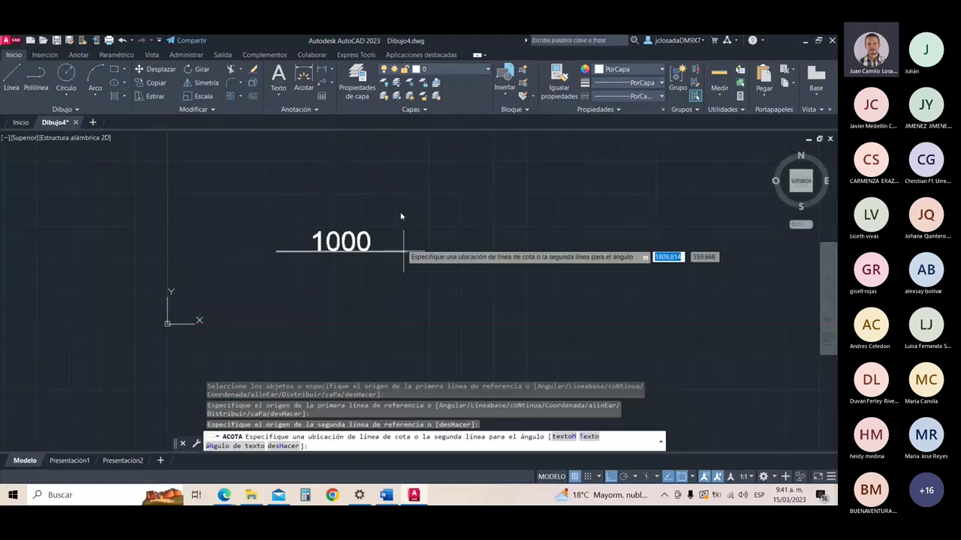
left_click(404, 253)
scroll(323, 270, "up", 4)
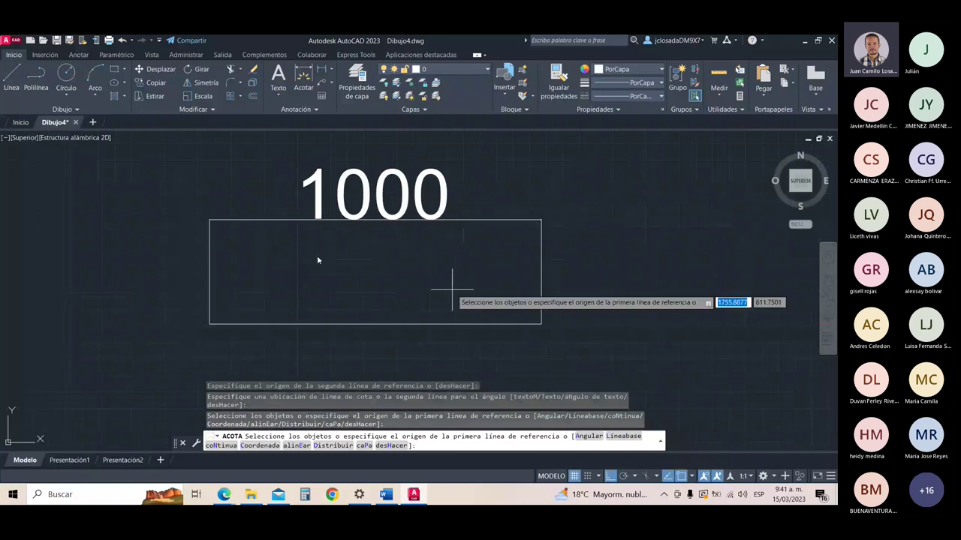
key("Return")
Step: Draw a circle about 1264 units in diameter, centred above and to the right of the dimensioned line and overlapping its end
scroll(341, 272, "down", 4)
type("c")
key("Return")
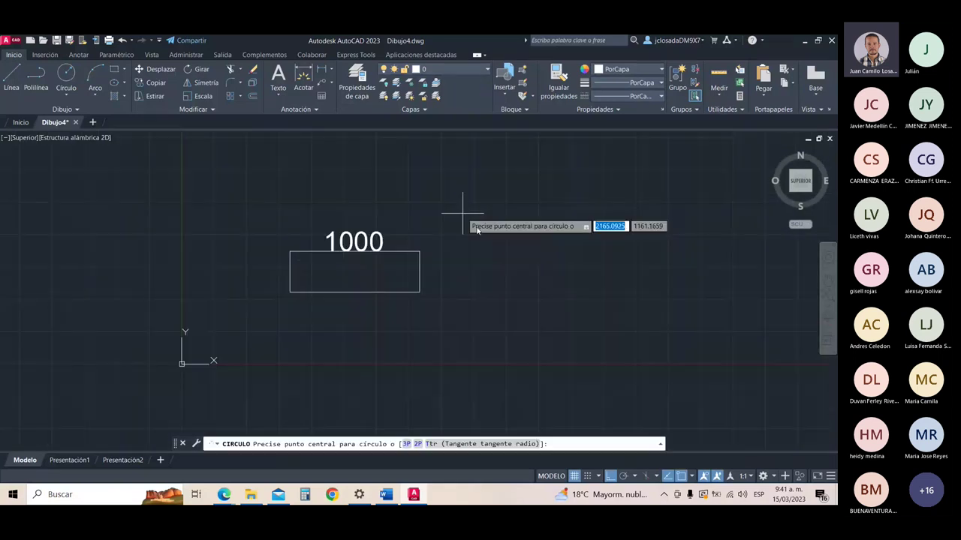
left_click(462, 213)
type("630")
key("Return")
Step: Dimension the circle's diameter, placing the text outside the circle at its lower right
type("dim")
key("Return")
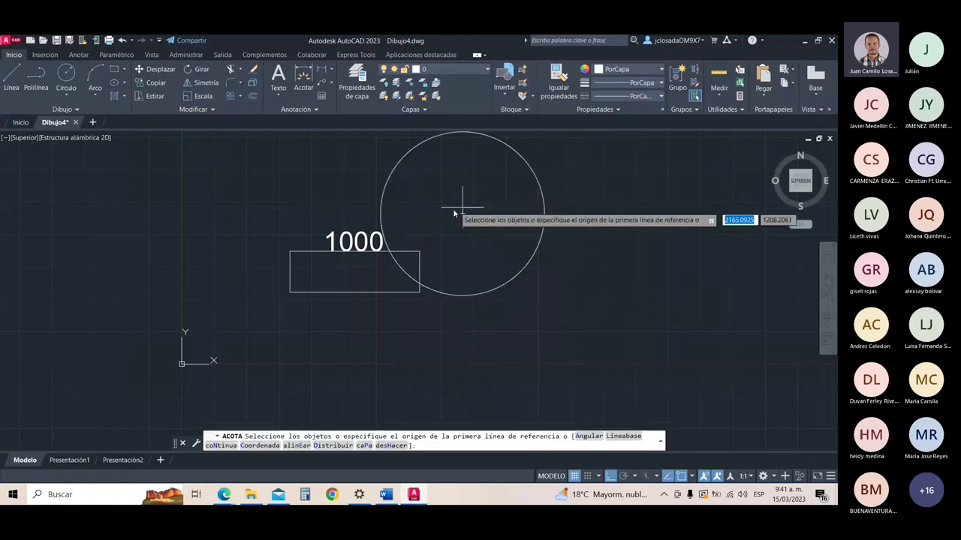
left_click(541, 197)
left_click(542, 197)
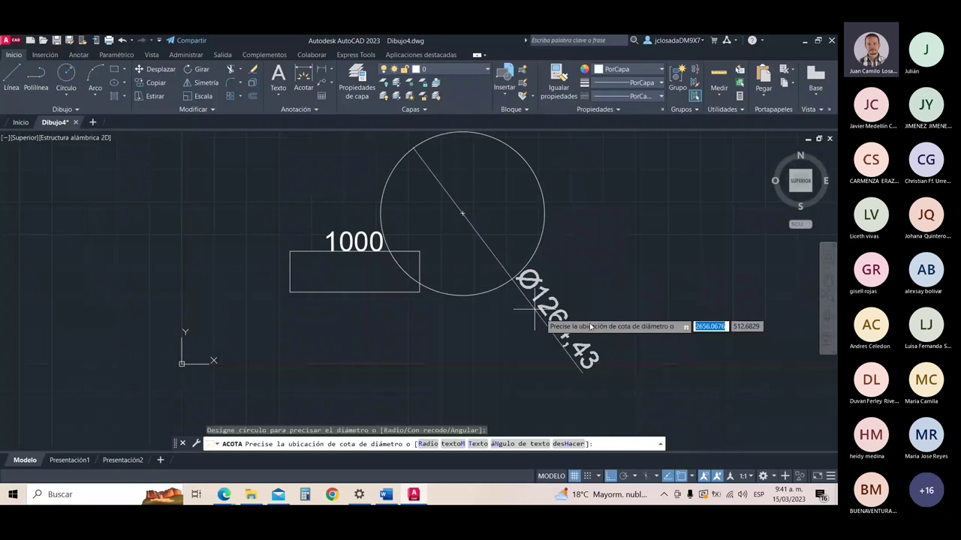
left_click(593, 284)
scroll(619, 304, "up", 3)
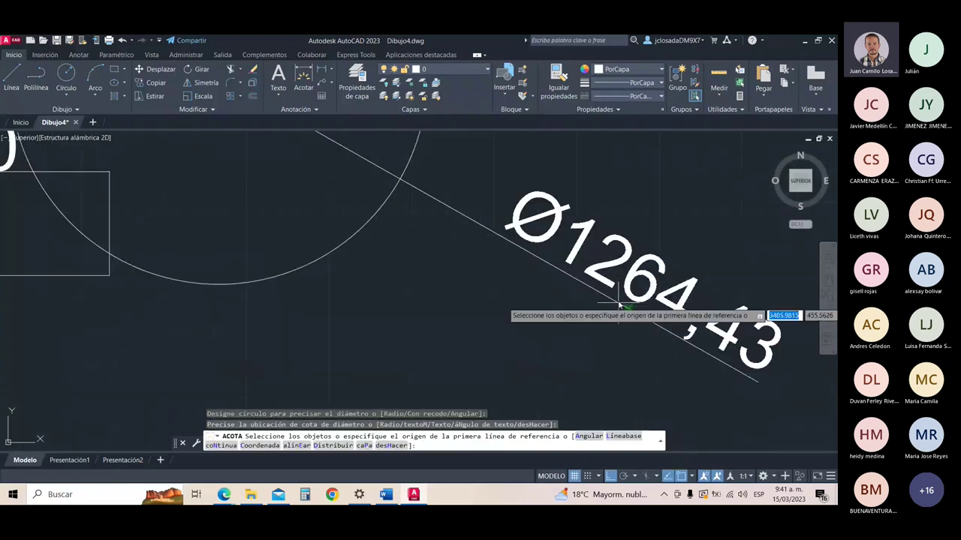
scroll(619, 304, "down", 3)
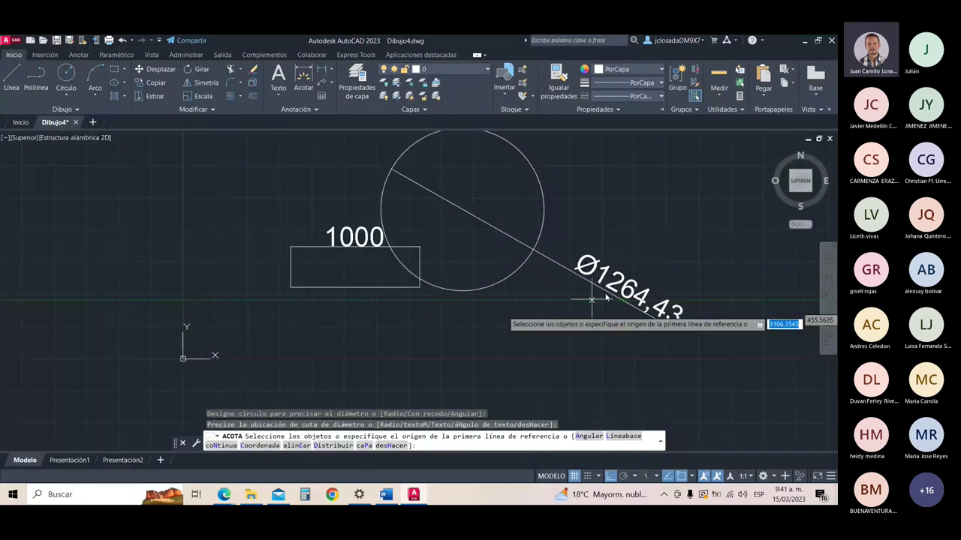
scroll(593, 301, "down", 4)
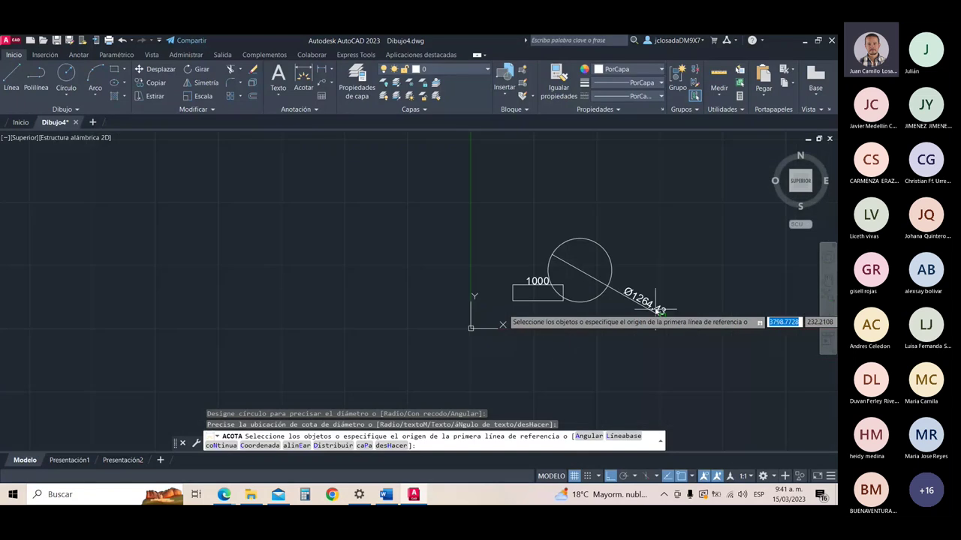
scroll(630, 287, "up", 4)
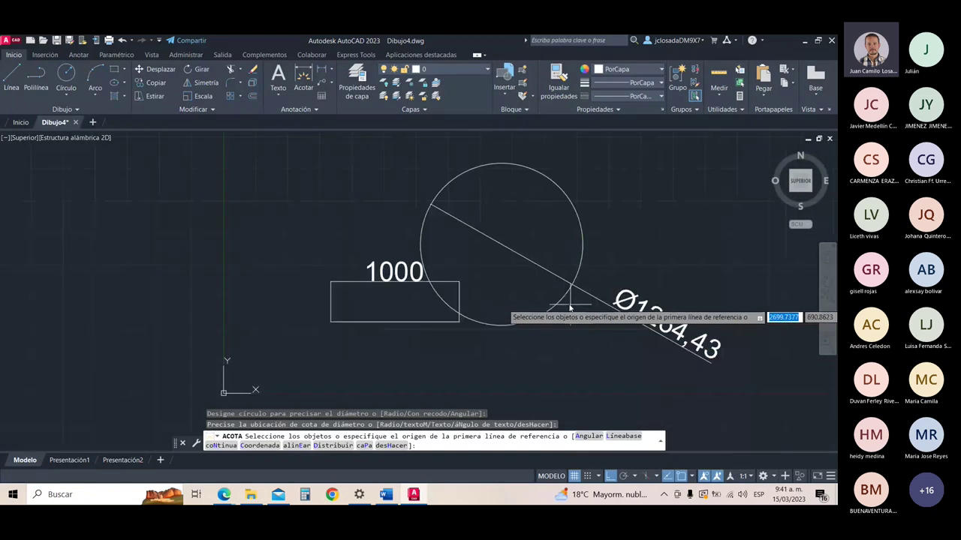
left_click(570, 308)
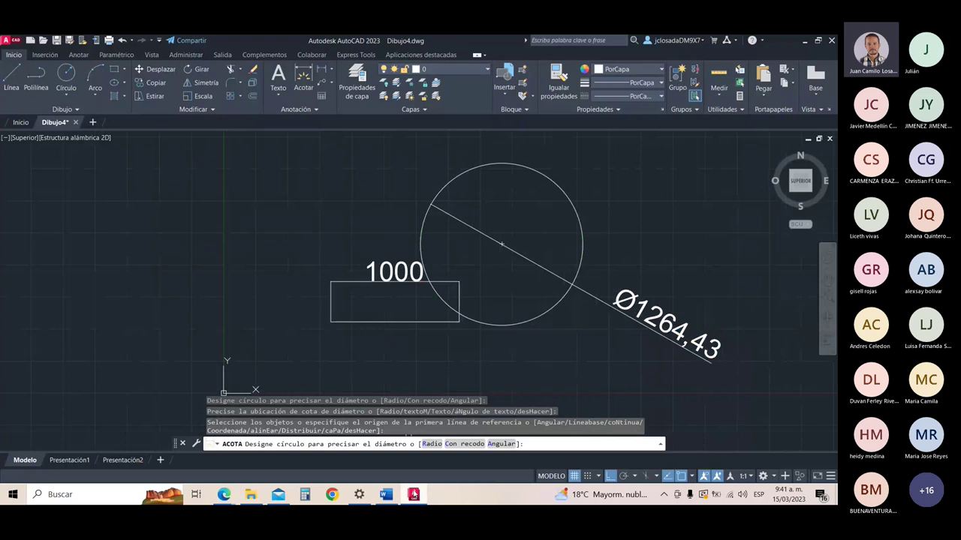
Step: Switch from AutoCAD to the Teams meeting in the Edge browser and open the meeting chat
left_click(413, 494)
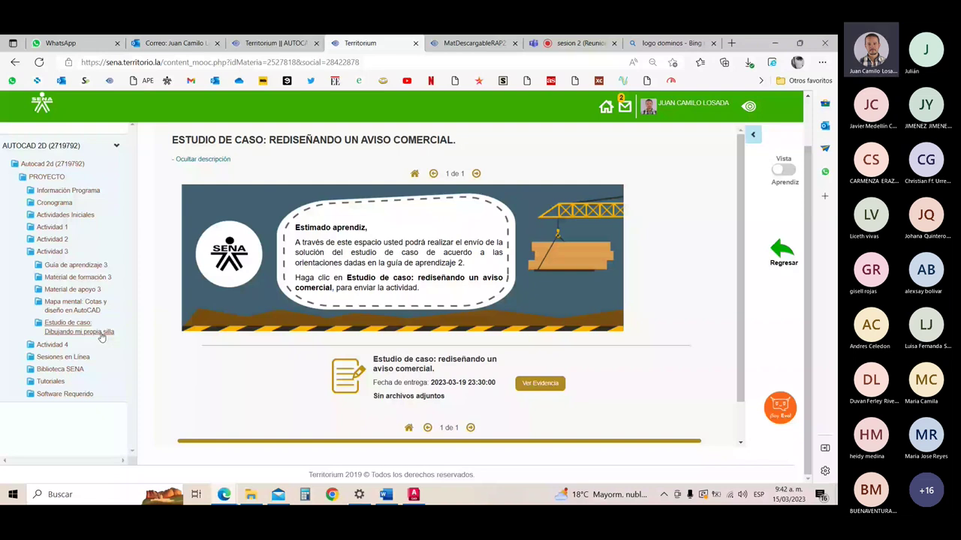
key("ctrl+Tab")
key("ctrl+Tab")
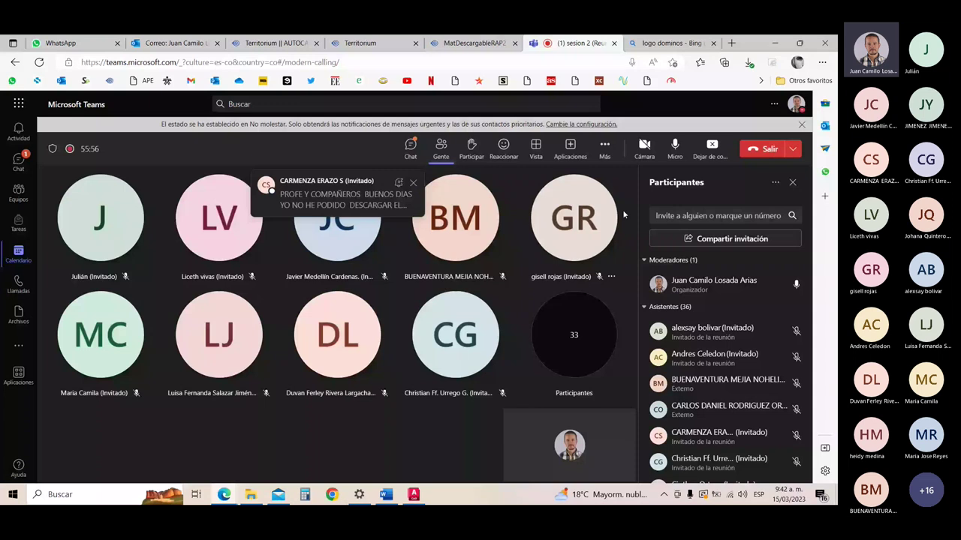
key("ctrl+shift+c")
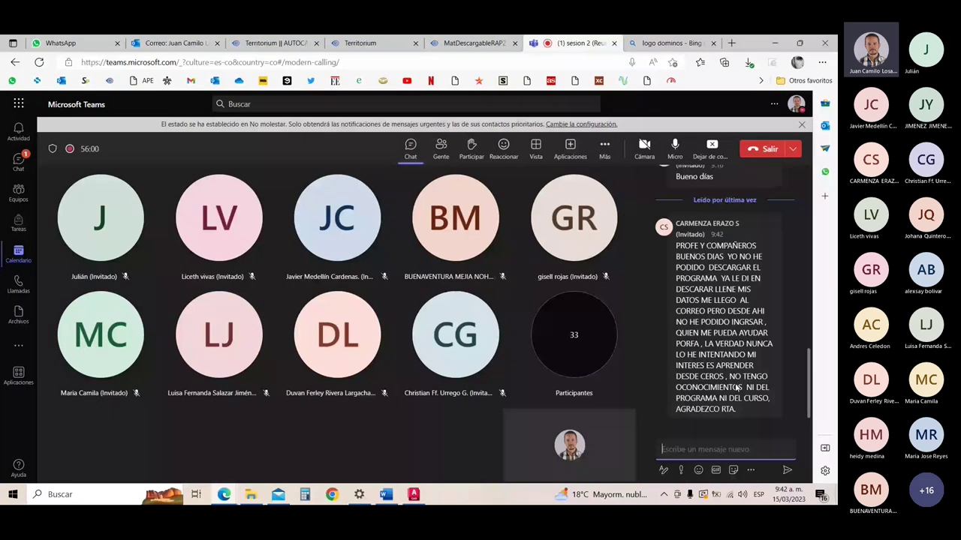
Step: Read the newest student message in the meeting chat in full, highlighting its text and the sender's name
scroll(739, 390, "up", 2)
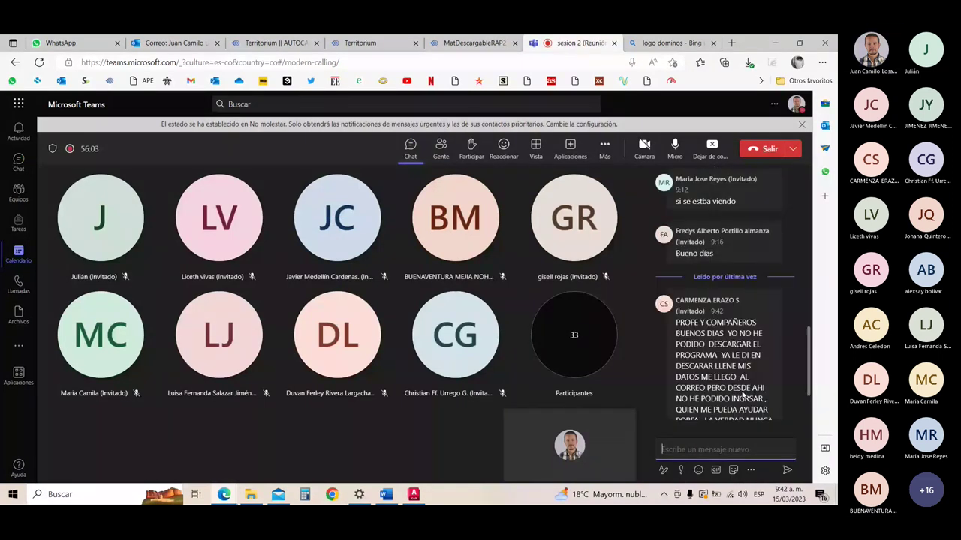
scroll(743, 395, "down", 2)
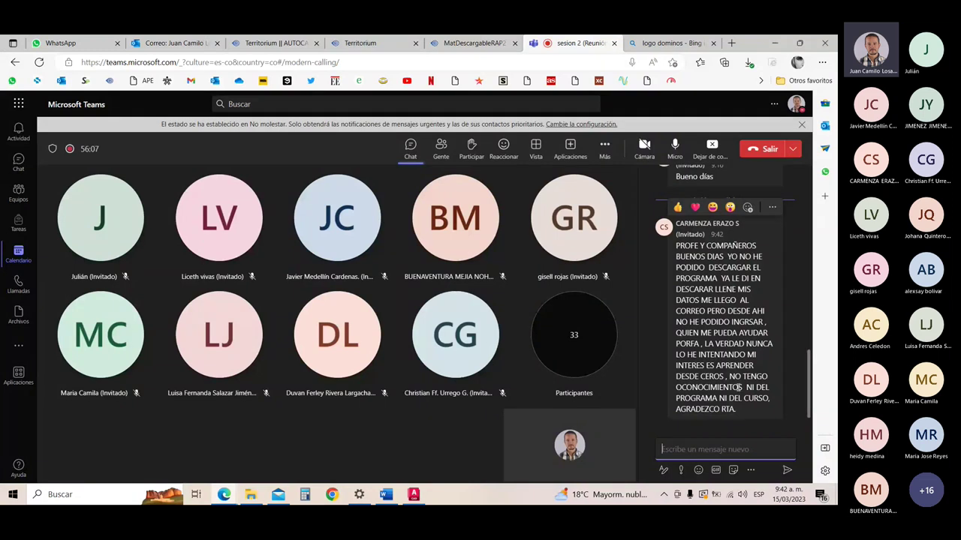
left_click_drag(737, 410, 683, 254)
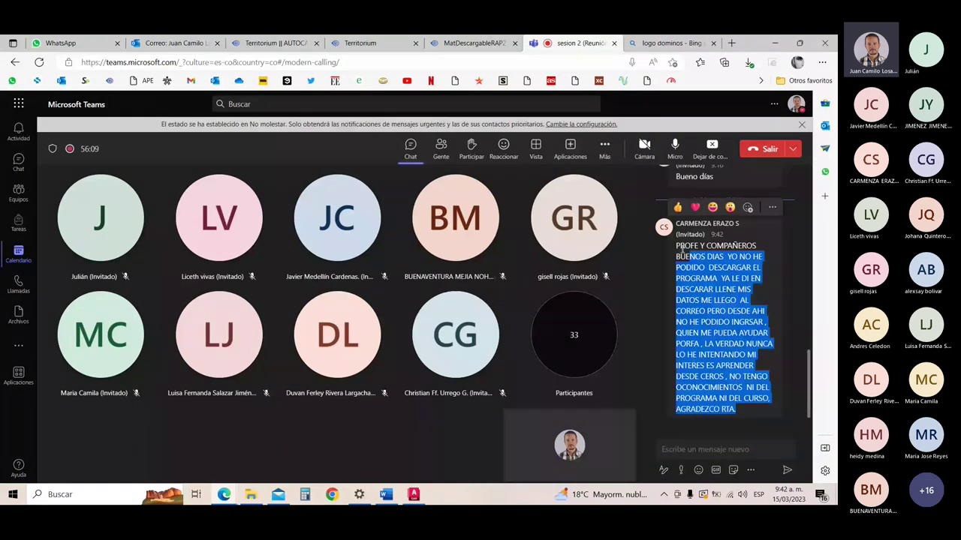
left_click(682, 252)
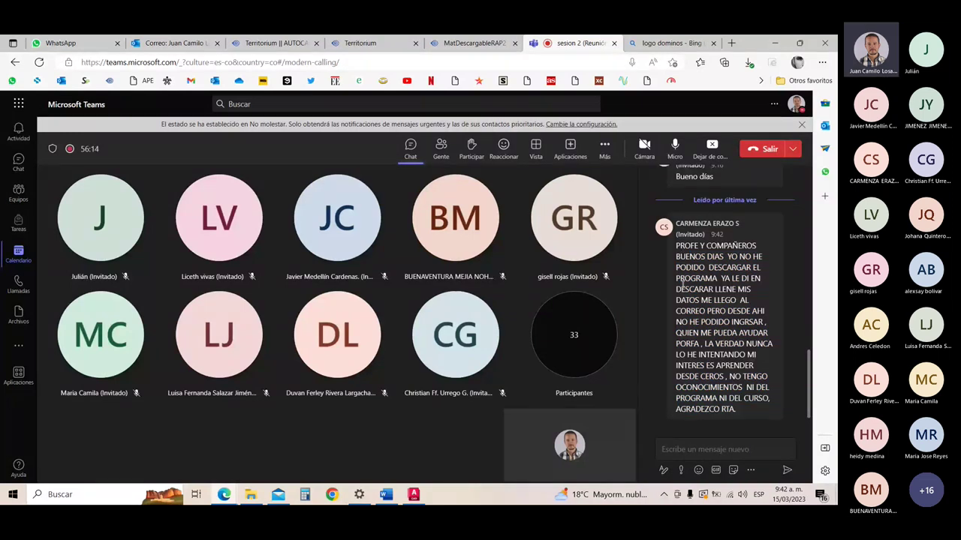
mouse_move(698, 307)
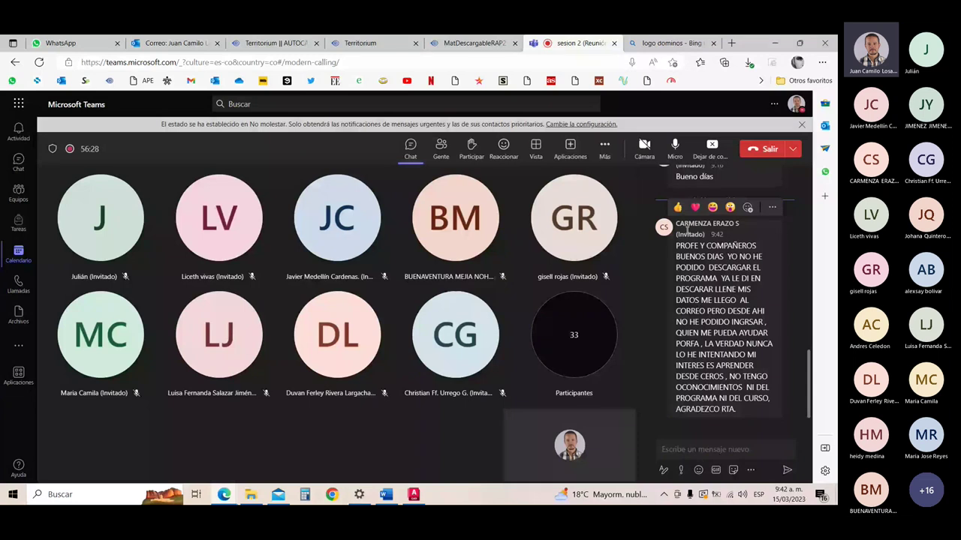
left_click_drag(686, 229, 740, 234)
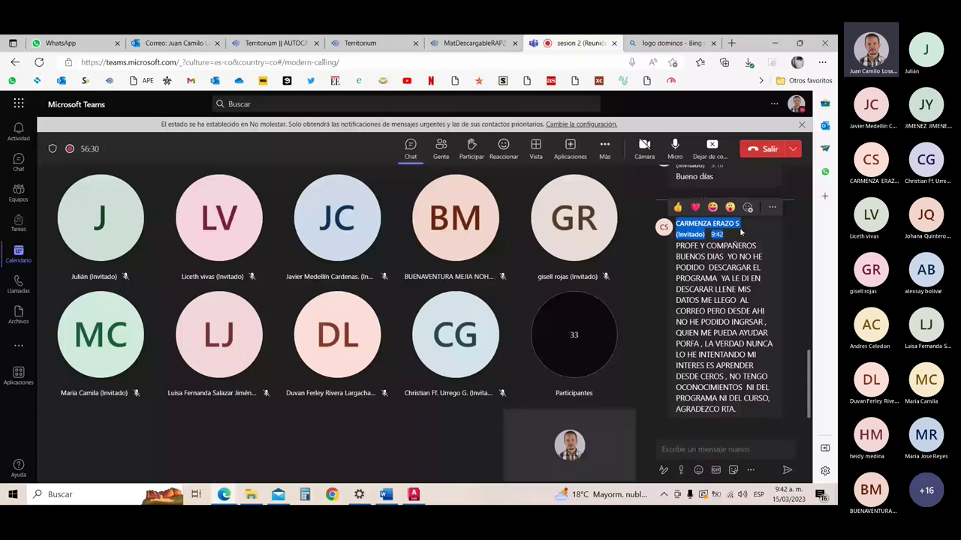